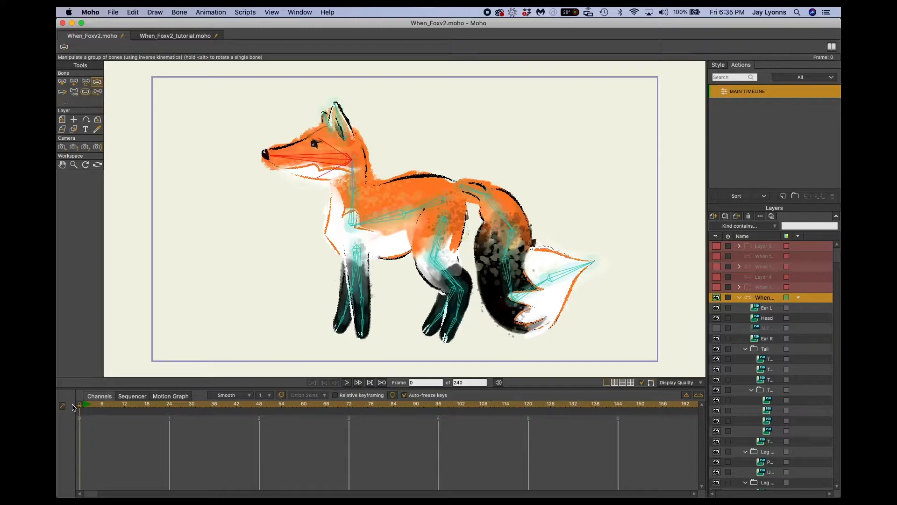
Compare the fox rig at frame 0 with its appearance at frames 10 and 1 on the timeline.
left_click_drag(80, 409, 57, 418)
mouse_move(81, 407)
left_mouse_down()
mouse_move(95, 405)
mouse_move(70, 406)
left_mouse_up()
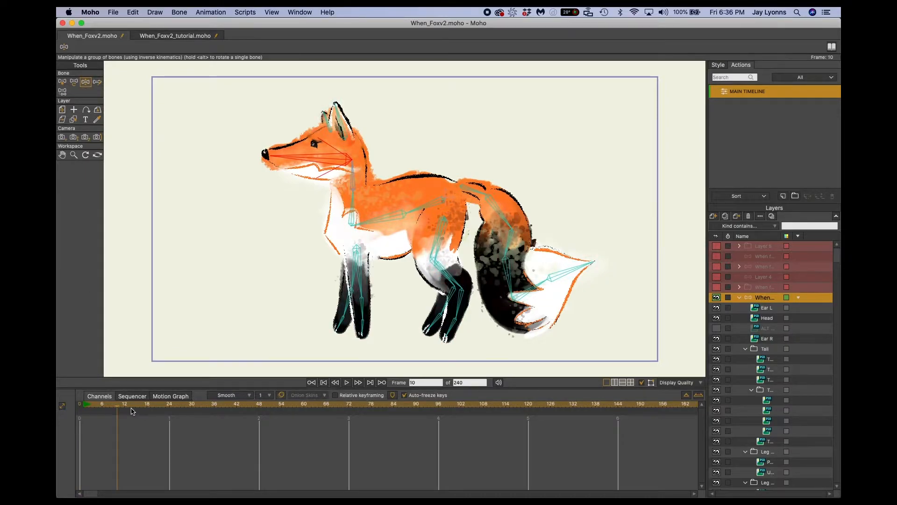
left_click_drag(119, 408, 65, 409)
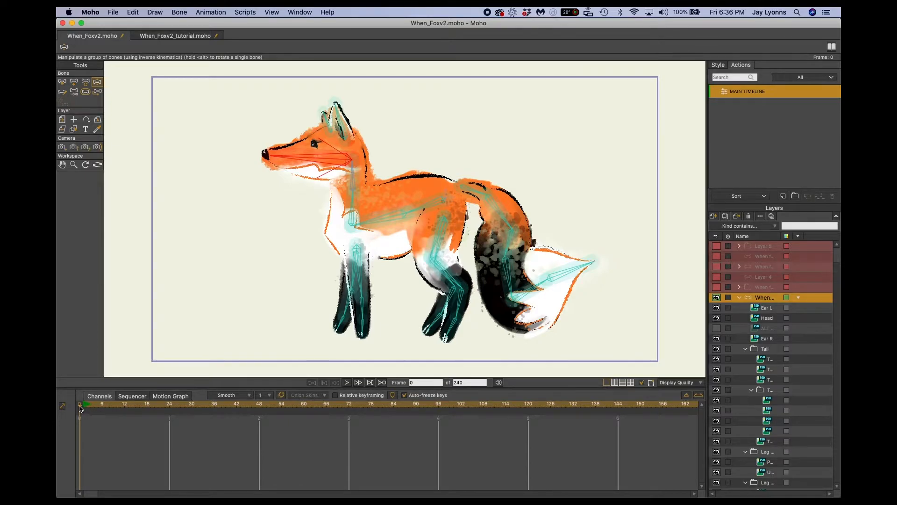
left_click_drag(80, 409, 86, 410)
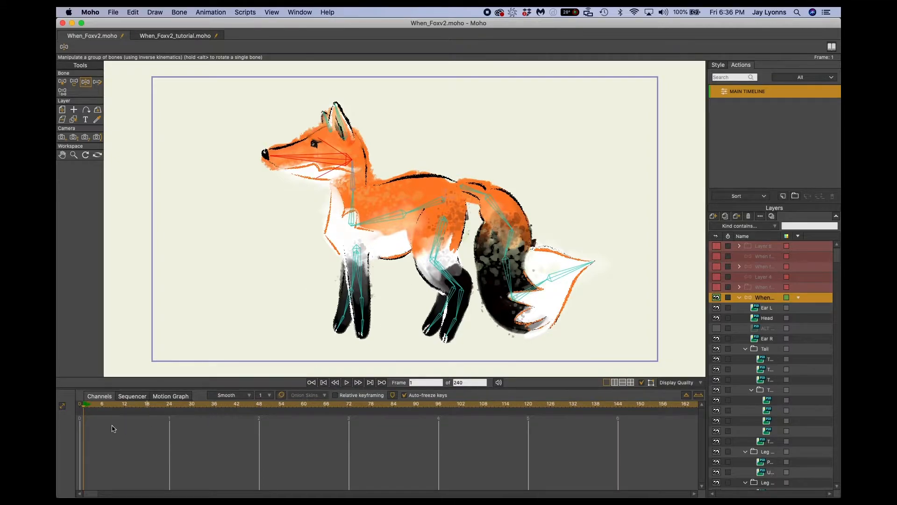
key("space")
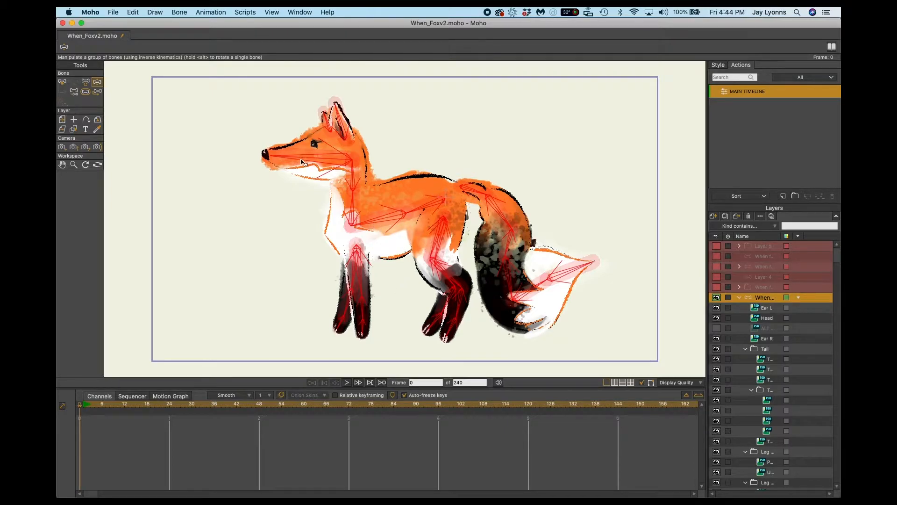
Test the head and neck bones by bending the fox's head forward and backward, and undo both poses.
left_click_drag(303, 162, 261, 138)
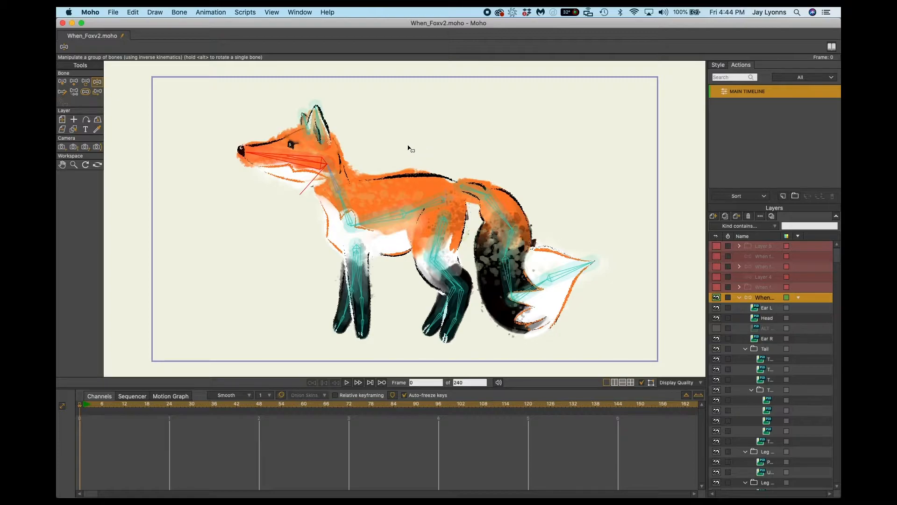
left_click_drag(295, 165, 348, 138)
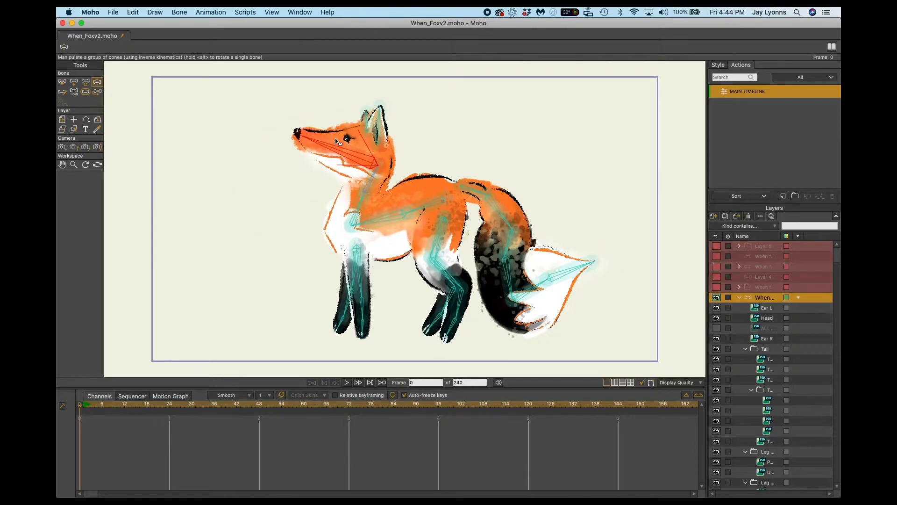
key("super+z")
key("super+z")
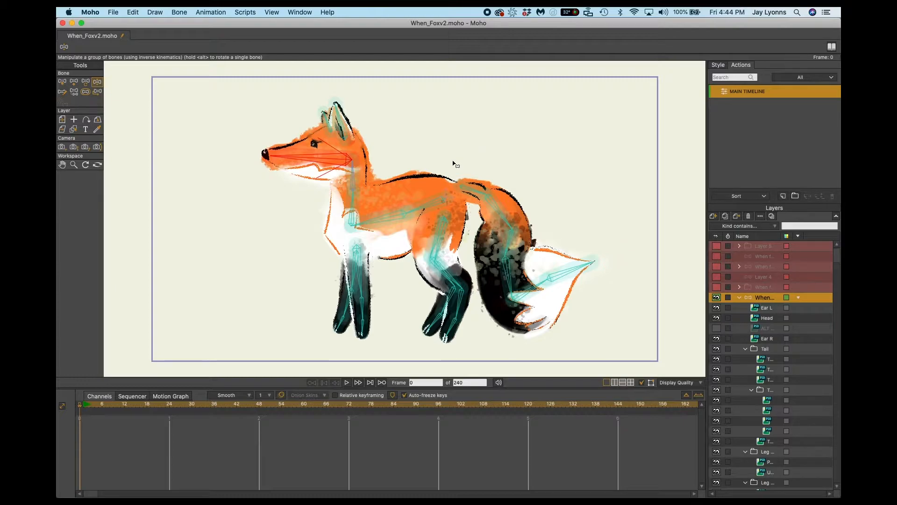
Test the front and rear leg bones by moving the paws into different poses, undoing the changes.
left_click_drag(346, 328, 330, 301)
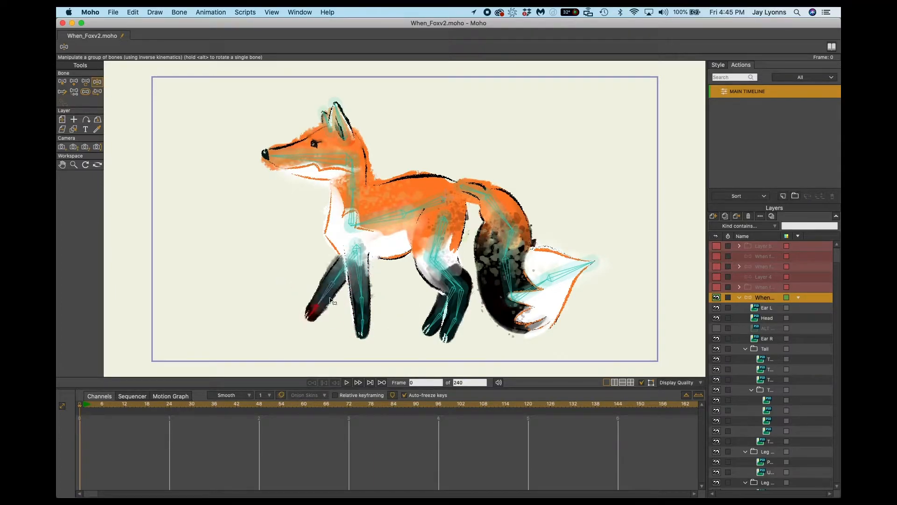
key("super+z")
mouse_move(364, 331)
left_mouse_down()
mouse_move(397, 330)
mouse_move(286, 311)
mouse_move(424, 341)
mouse_move(359, 341)
left_mouse_up()
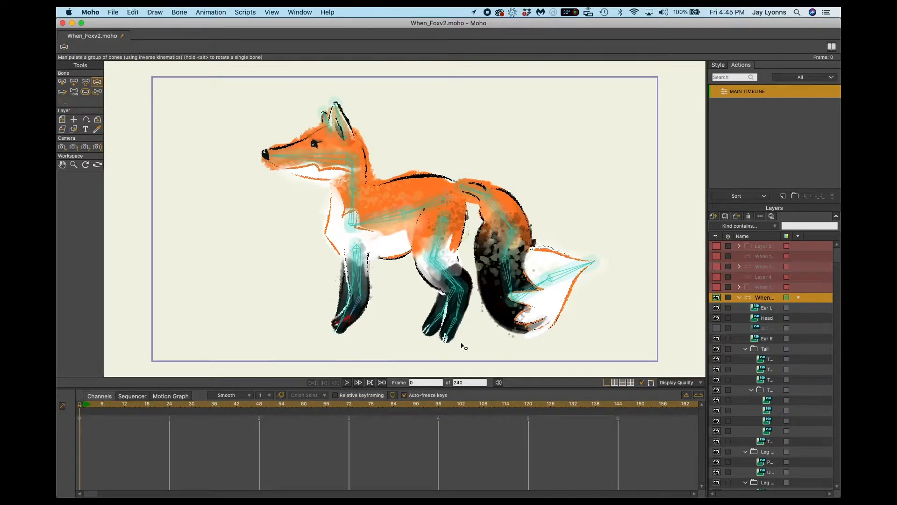
left_click_drag(454, 336, 373, 337)
key("super+z")
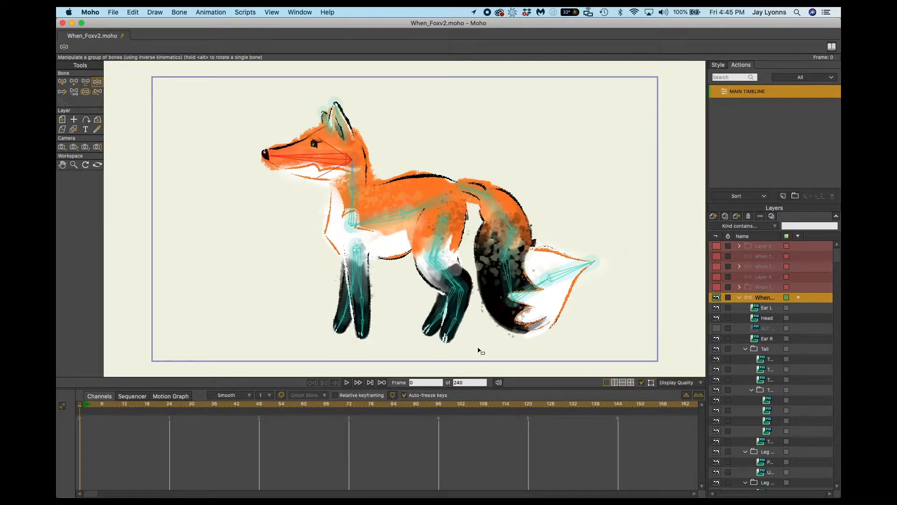
left_click_drag(433, 325, 512, 349)
key("super+z")
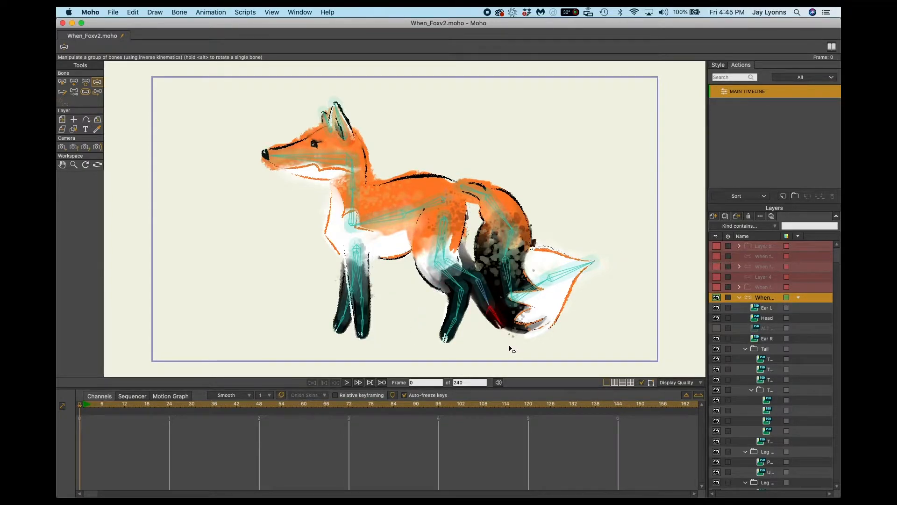
Switch to Photoshop and collapse the Tail and Leg L F layer groups in the fox artwork.
mouse_move(665, 498)
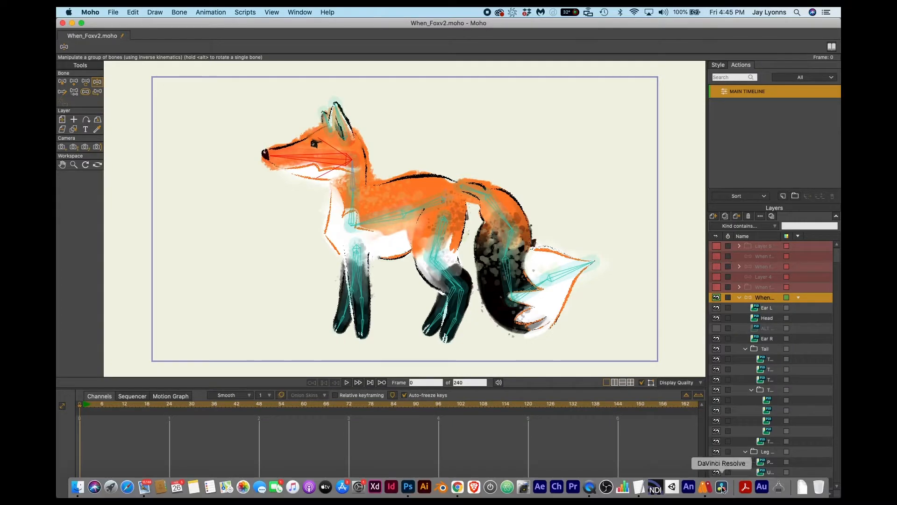
left_click(407, 486)
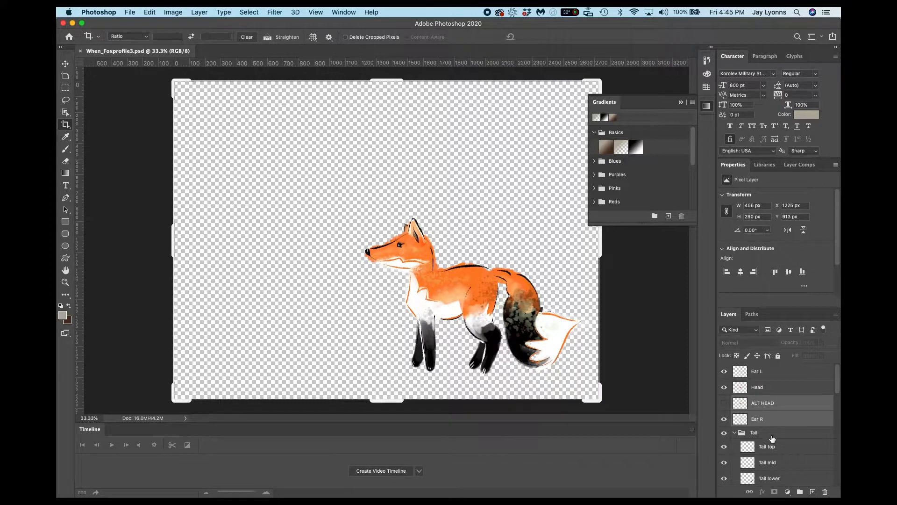
left_click(734, 433)
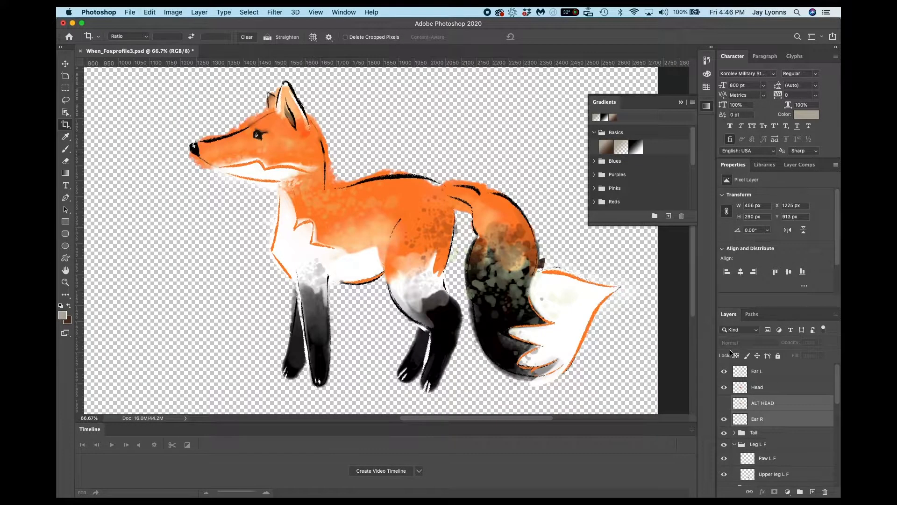
left_click(735, 444)
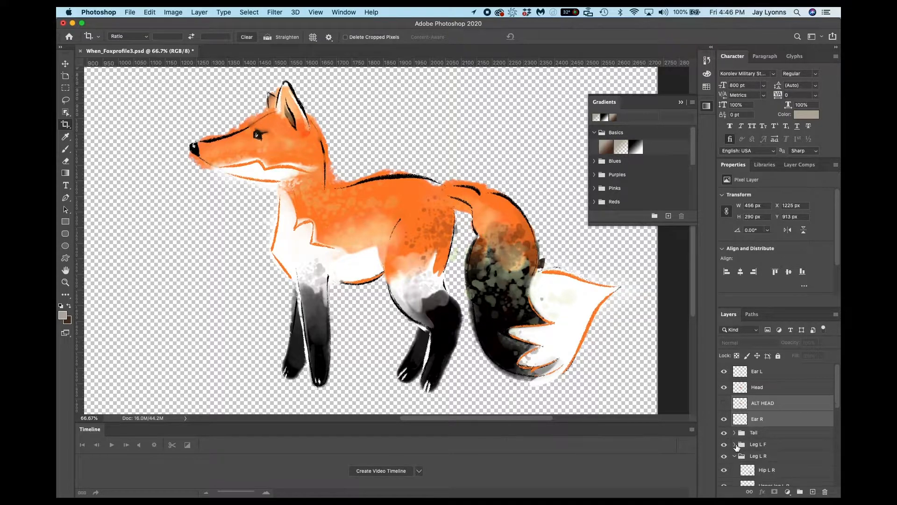
Briefly hide and reshow the Ear L, Ear R and Head layers to check each separated part.
left_click(724, 373)
left_click(724, 374)
left_click(724, 420)
left_click(724, 419)
left_click(724, 387)
left_click(724, 387)
Briefly hide and reshow the Tail and Leg L R groups to check what each contains.
scroll(731, 399, "down", 2)
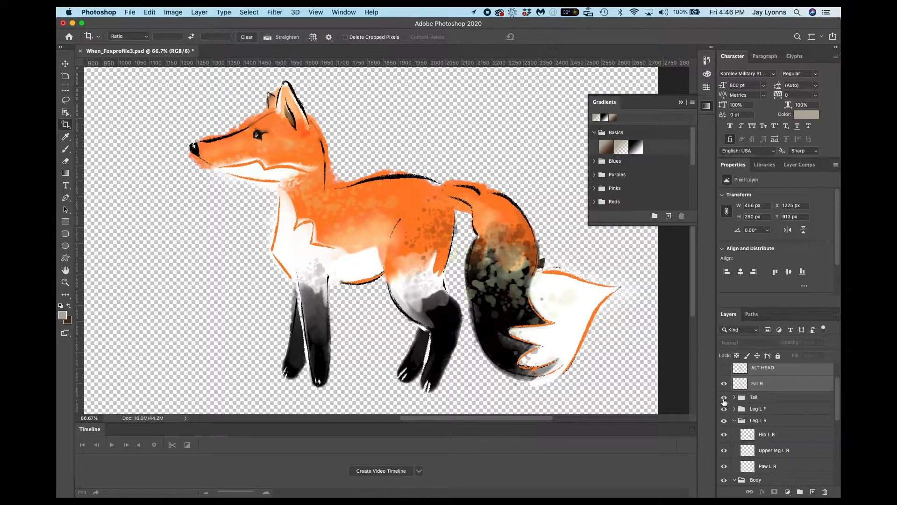
left_click(723, 398)
left_click(723, 398)
scroll(762, 411, "down", 2)
left_click(724, 384)
left_click(724, 385)
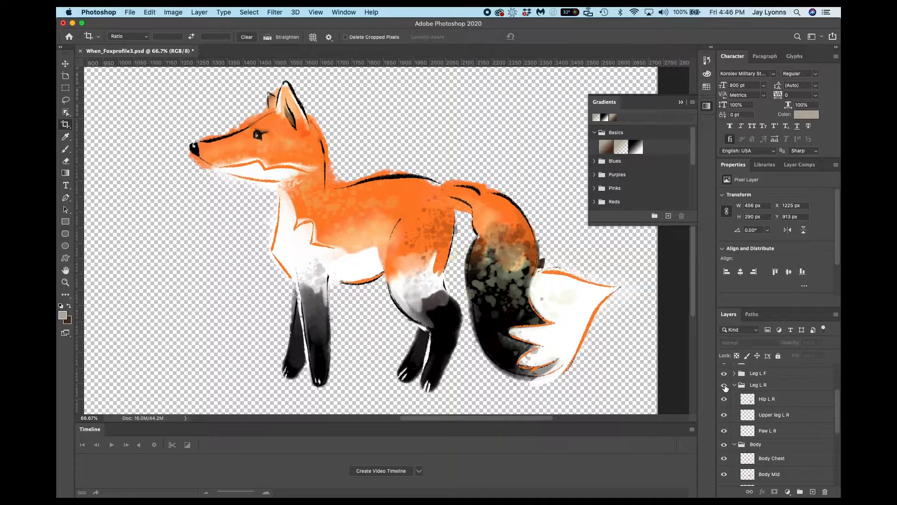
Briefly hide and reshow the Body and Leg R F groups to check what each contains.
scroll(759, 416, "down", 1)
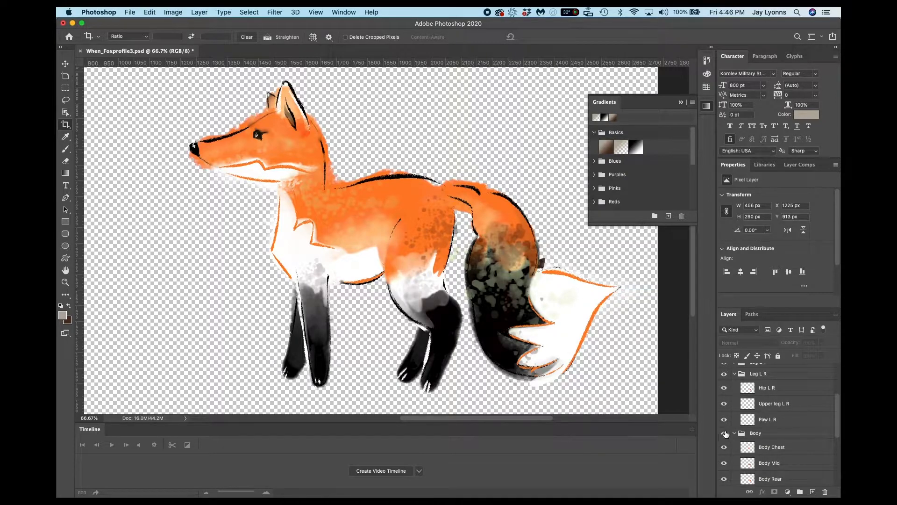
left_click(725, 434)
left_click(725, 434)
scroll(755, 434, "down", 5)
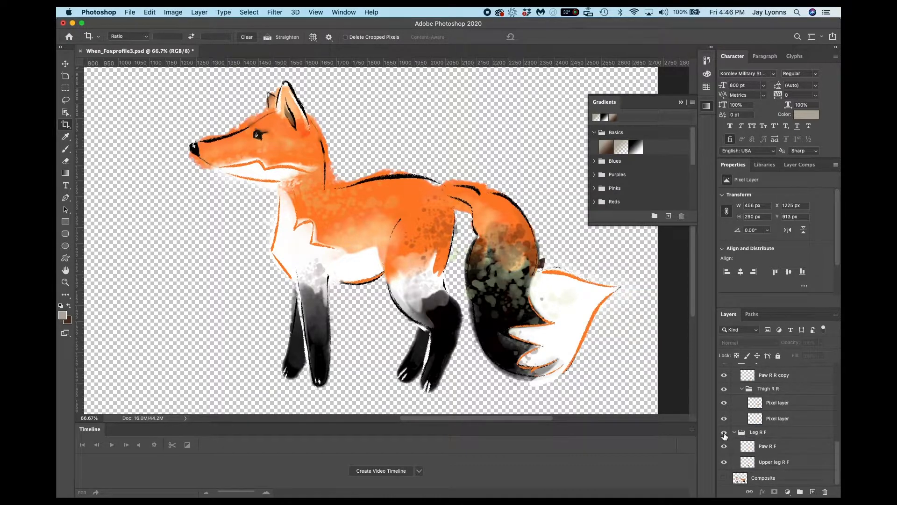
left_click(724, 433)
left_click(725, 433)
Hide and reshow Body Chest, Body Mid and Body Rear one at a time to examine their overlap, and collapse the Body group.
scroll(792, 429, "up", 10)
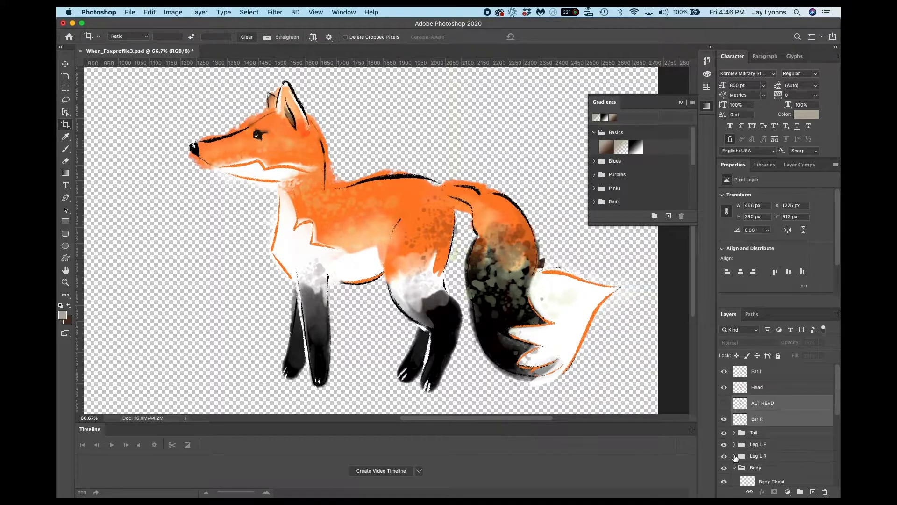
scroll(736, 456, "down", 3)
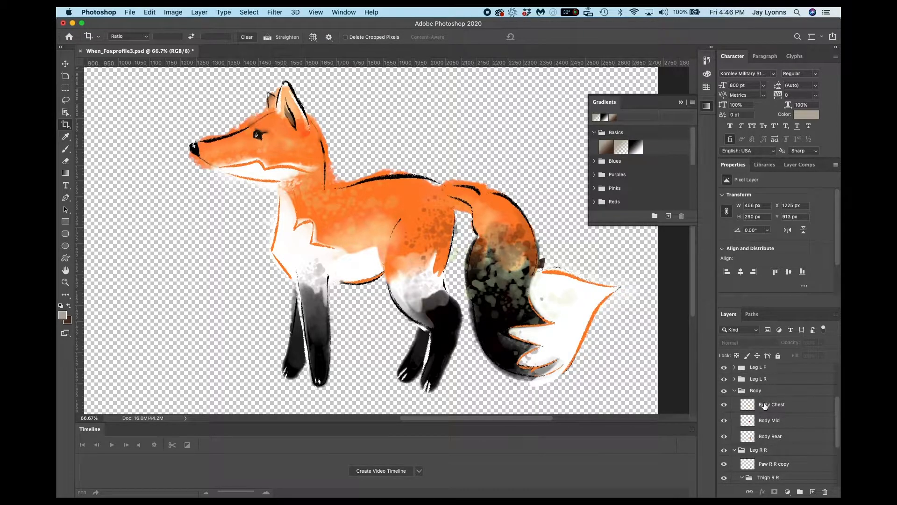
left_click(764, 404)
left_click(724, 406)
left_click(724, 406)
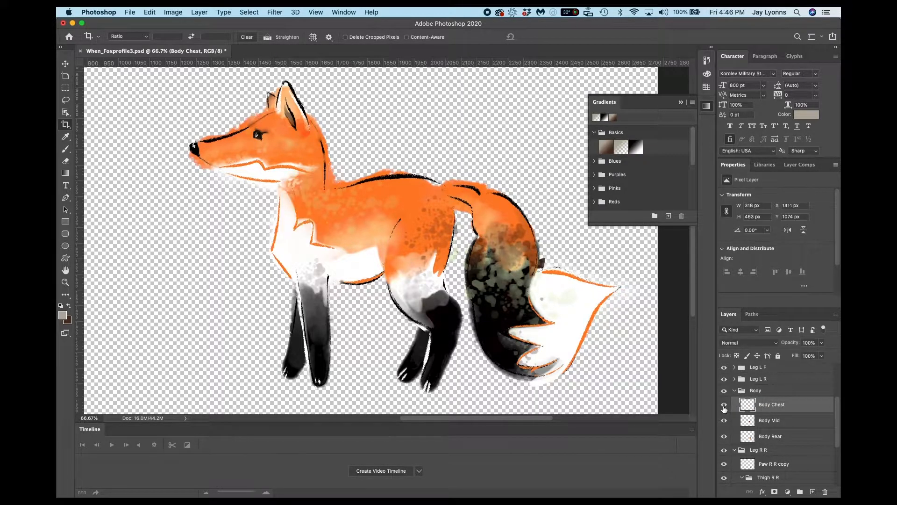
left_click(725, 420)
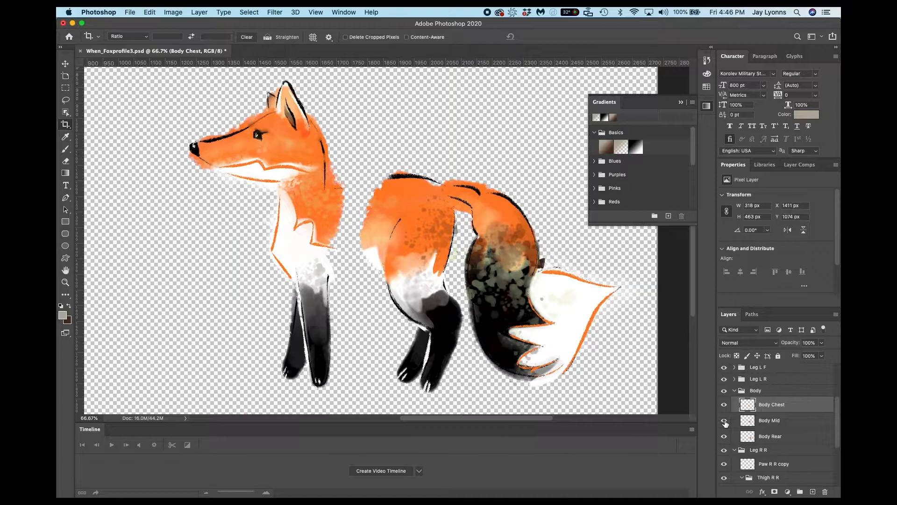
left_click(724, 420)
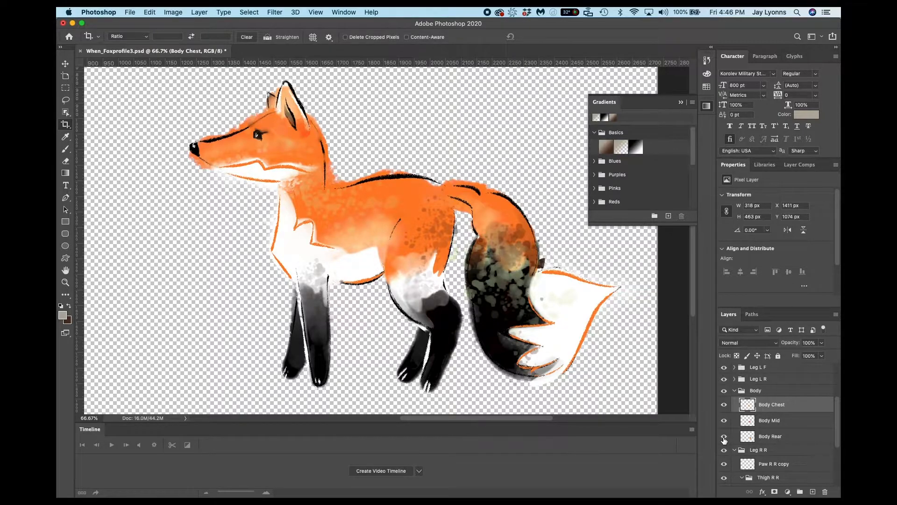
left_click(724, 437)
left_click(725, 437)
left_click(734, 391)
Examine the layers in the Leg R R group, hiding and reshowing Paw R R copy, and collapse the Thigh R R group.
left_click(777, 417)
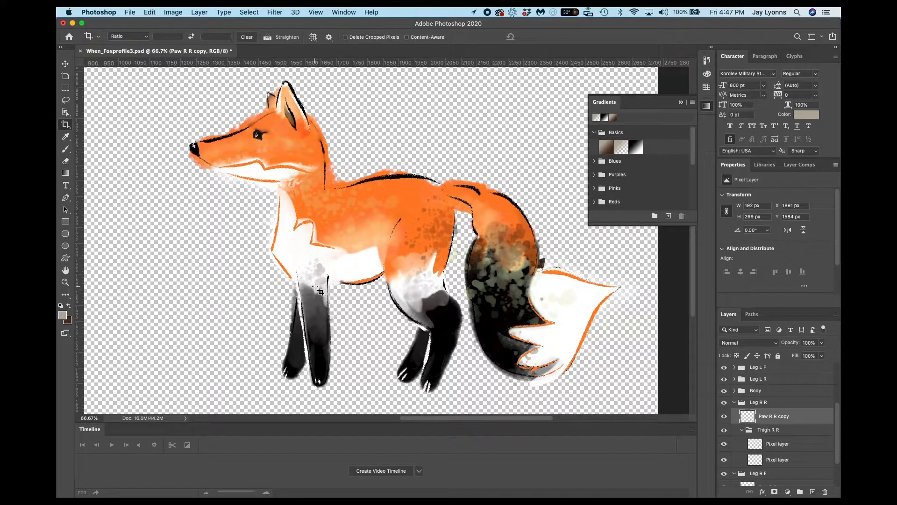
left_click(784, 445)
left_click(780, 421)
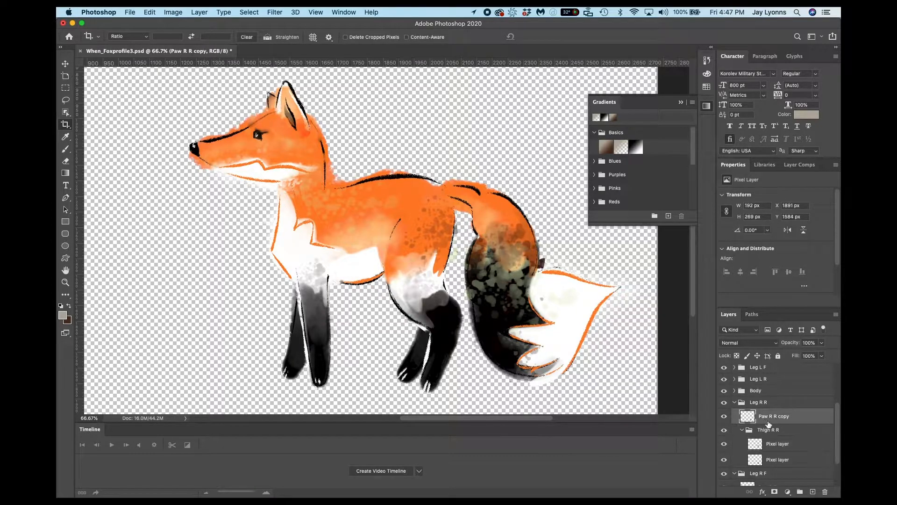
left_click(724, 416)
left_click(724, 416)
left_click(741, 432)
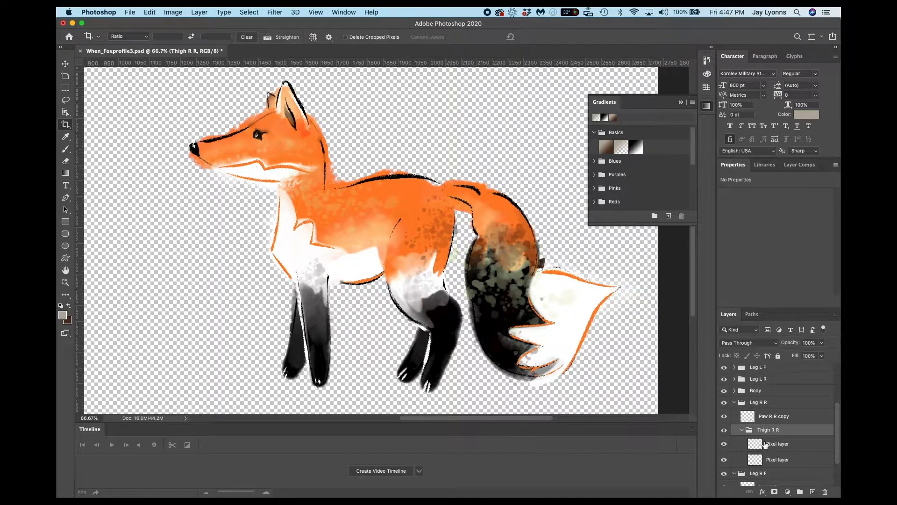
scroll(741, 435, "down", 3)
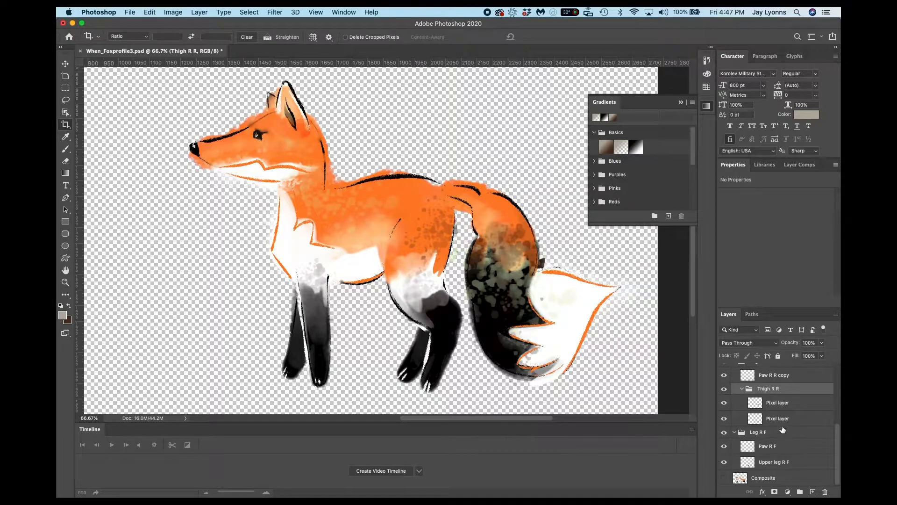
left_click(741, 388)
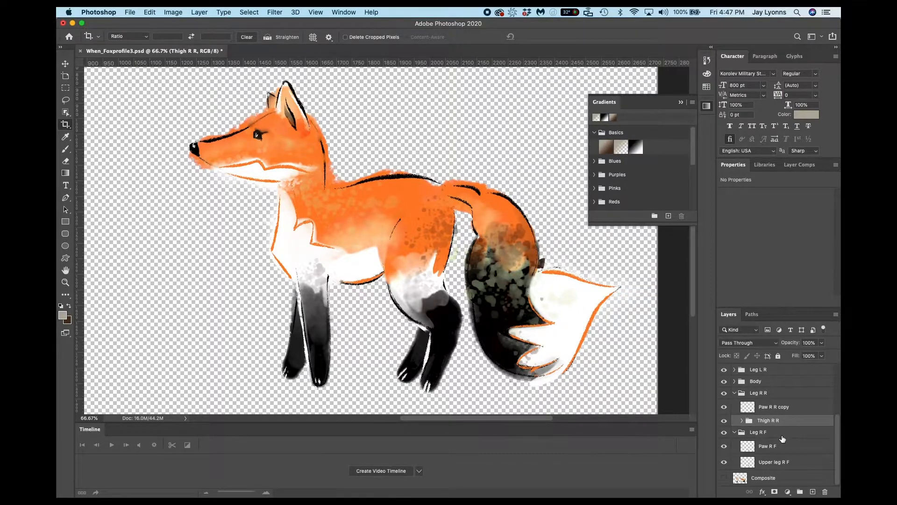
Expand the Tail group and collapse the Tail Tip subgroup inside it.
scroll(783, 439, "up", 3)
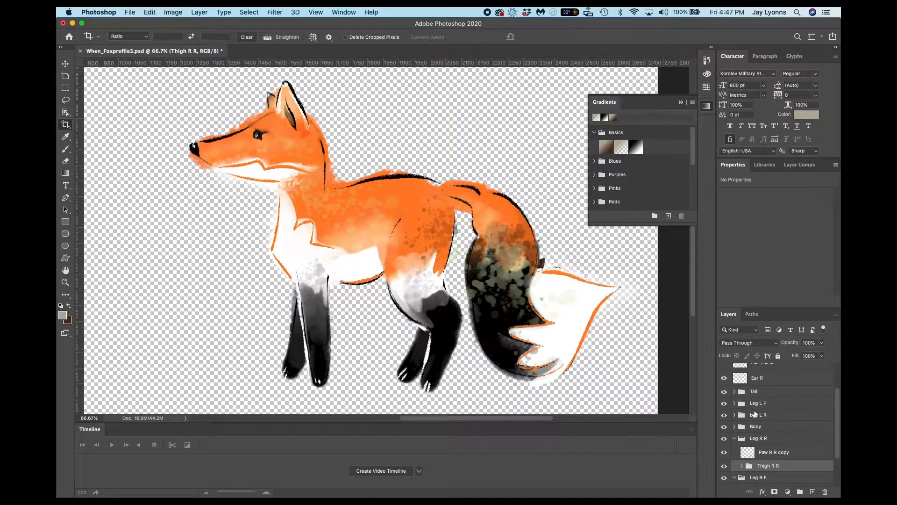
left_click(733, 393)
left_click(734, 392)
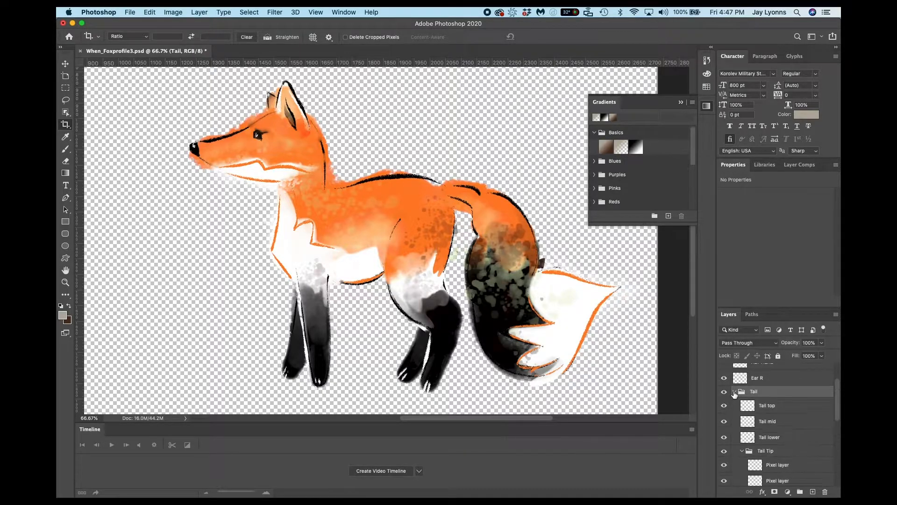
left_click(741, 451)
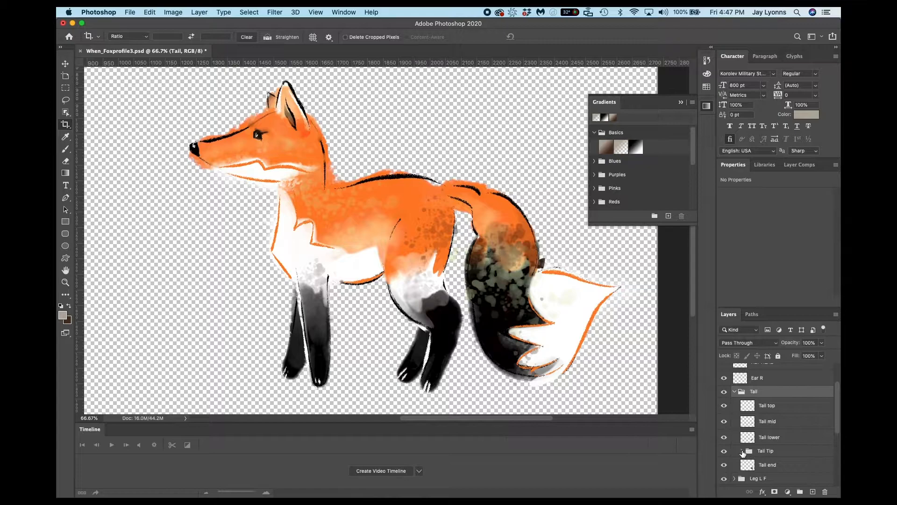
scroll(785, 456, "down", 1)
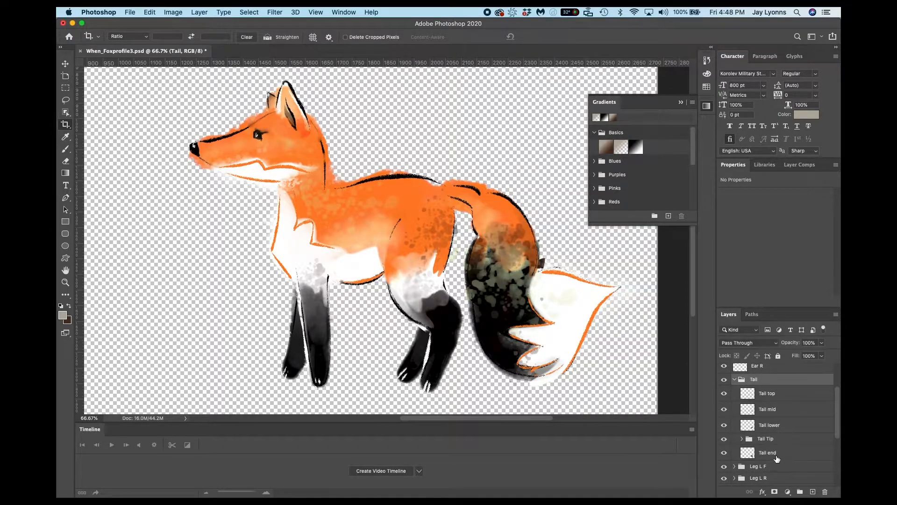
Examine the Tail top, Tail mid and Tail lower layers, and collapse the Tail and Leg R R groups.
left_click(777, 394)
left_click(725, 394)
left_click(724, 394)
left_click(773, 425)
left_click(779, 410)
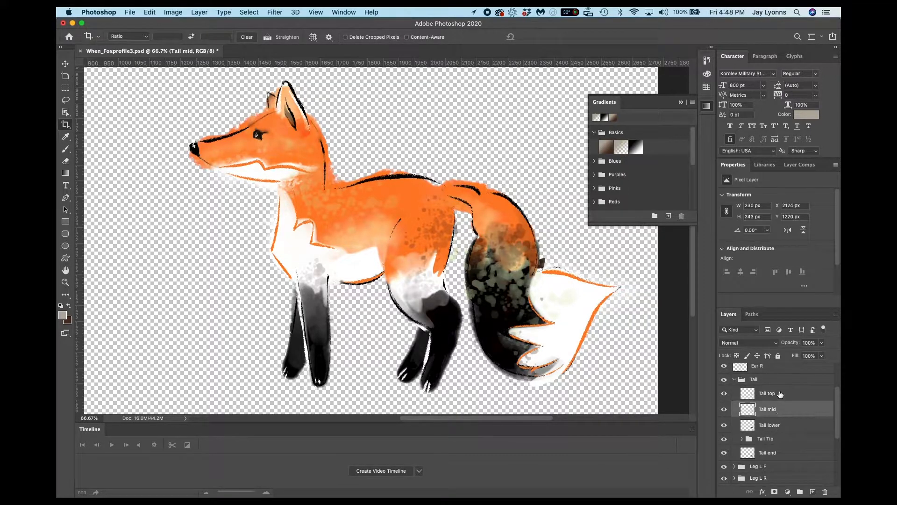
left_click(779, 394)
left_click(735, 379)
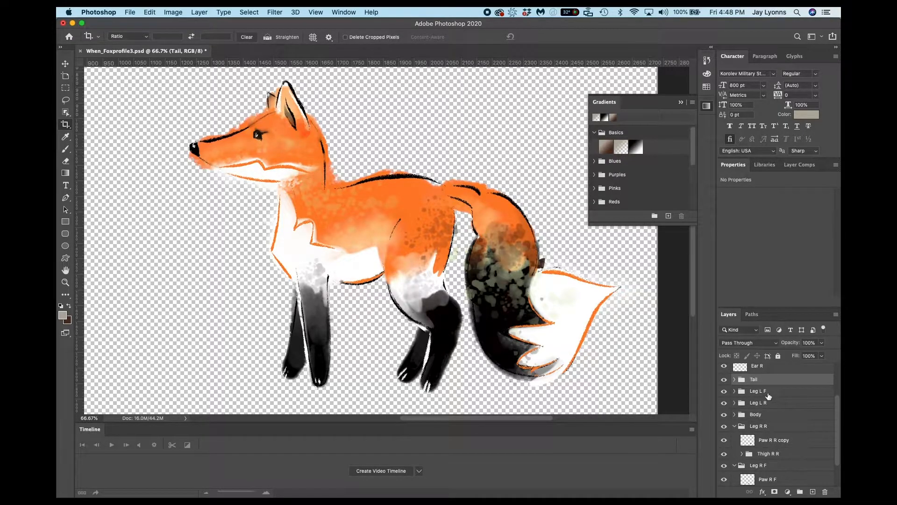
left_click(734, 426)
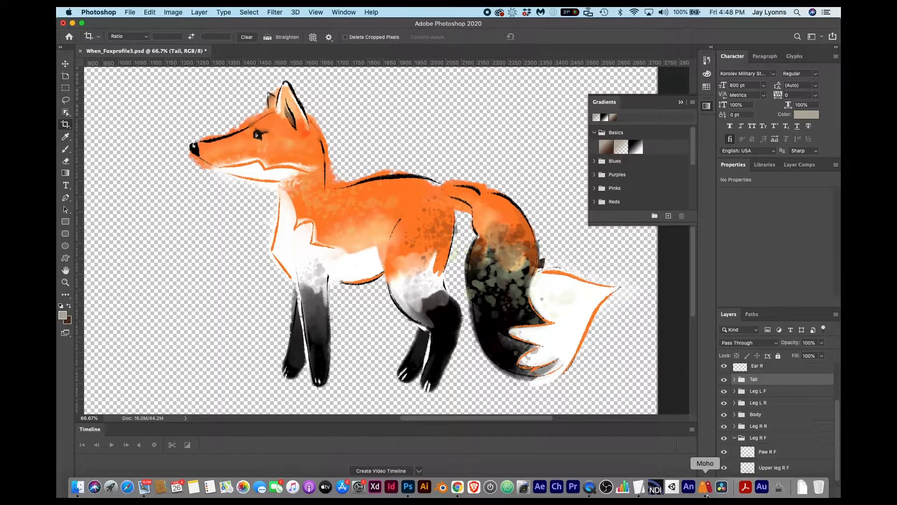
Switch to Moho and create a new project.
left_click(705, 493)
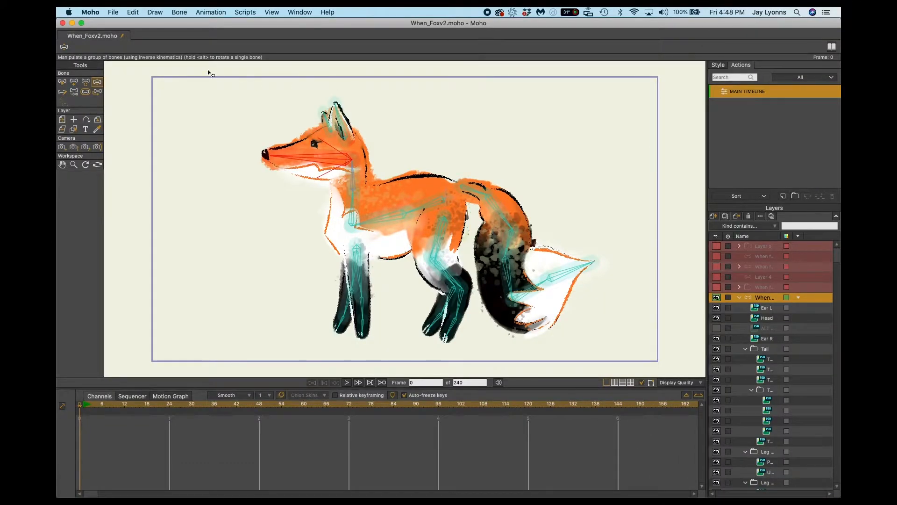
left_click(114, 12)
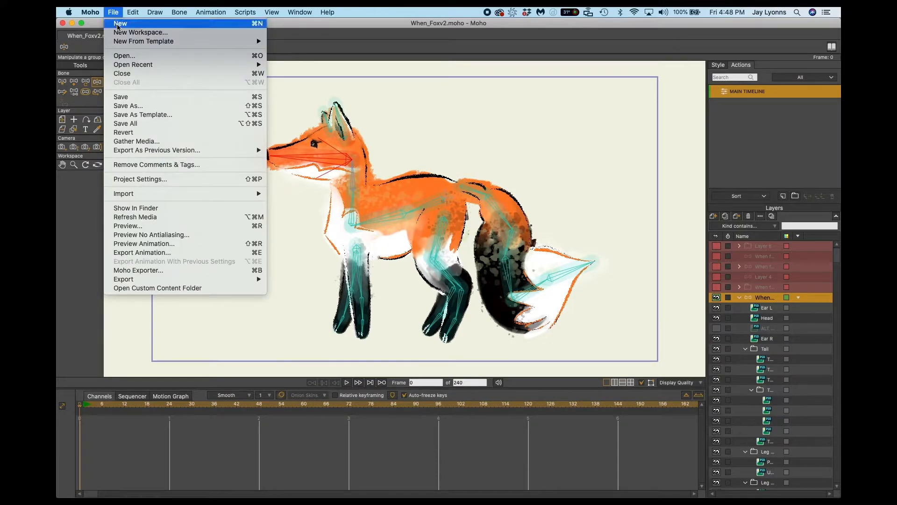
left_click(117, 24)
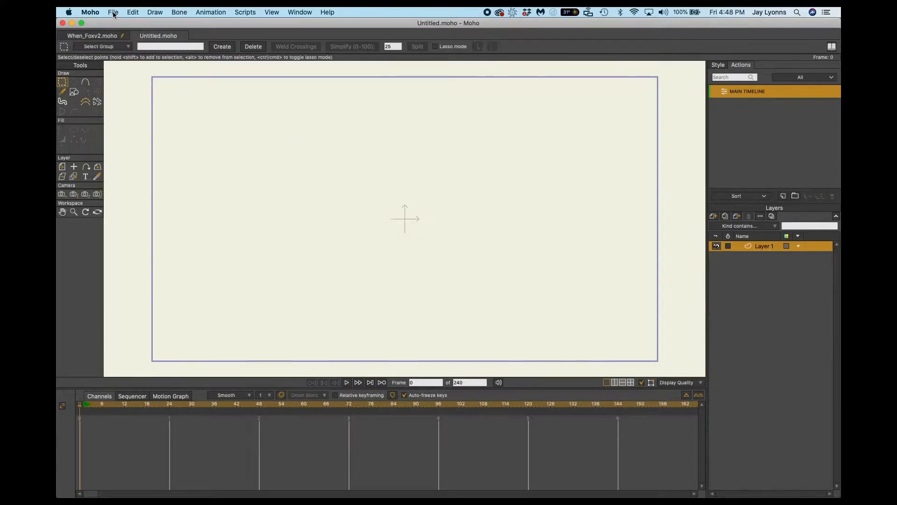
Import When_Foxprofile3.psd from the FOX folder, bringing its layers in individually.
left_click(114, 12)
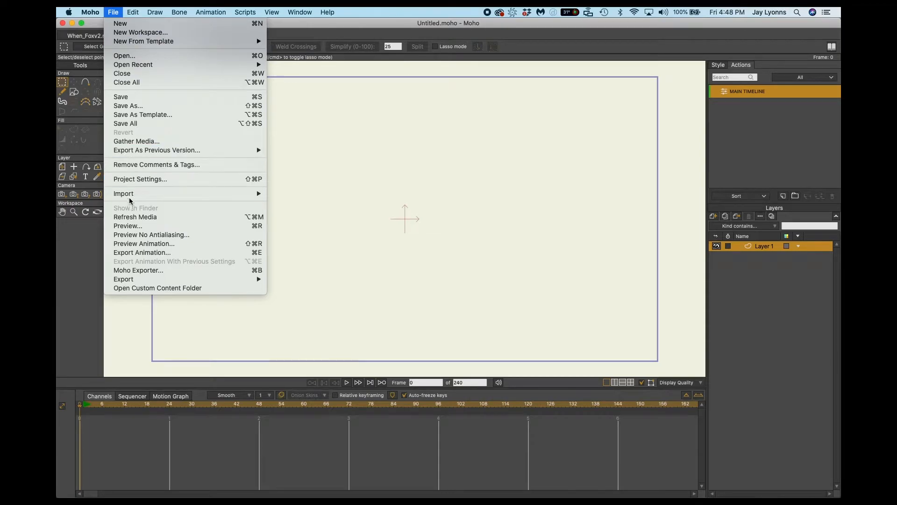
mouse_move(131, 198)
left_click(301, 193)
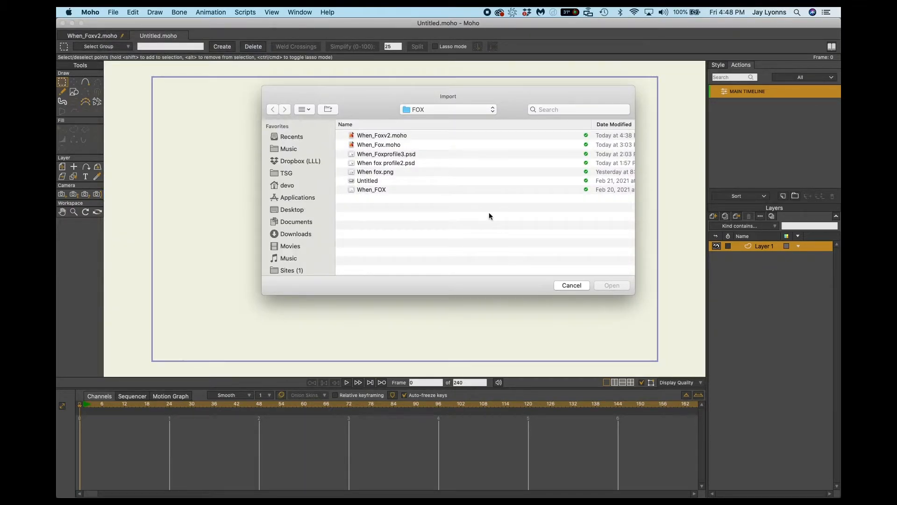
left_click(398, 156)
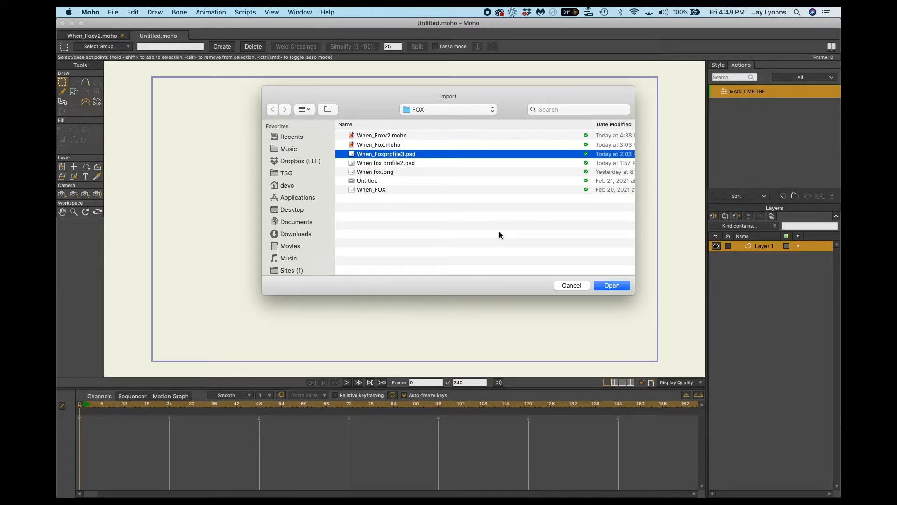
left_click(613, 289)
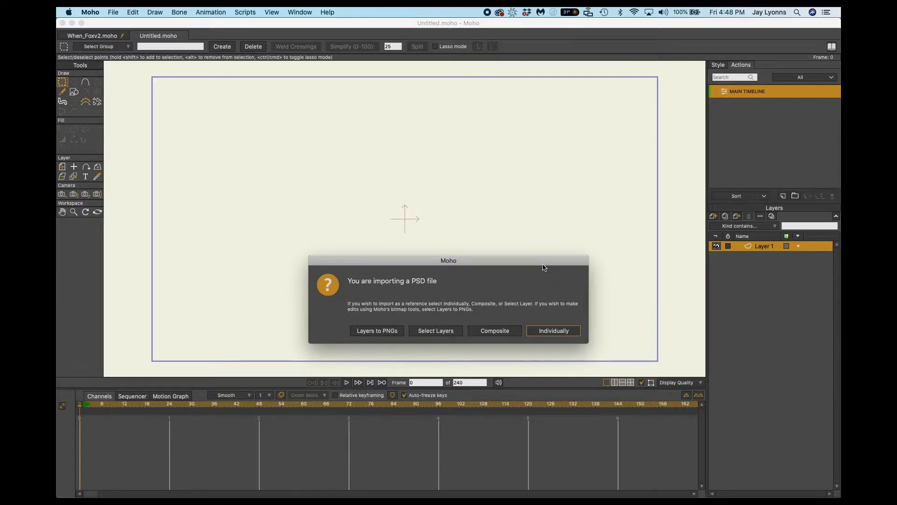
left_click_drag(525, 267, 489, 206)
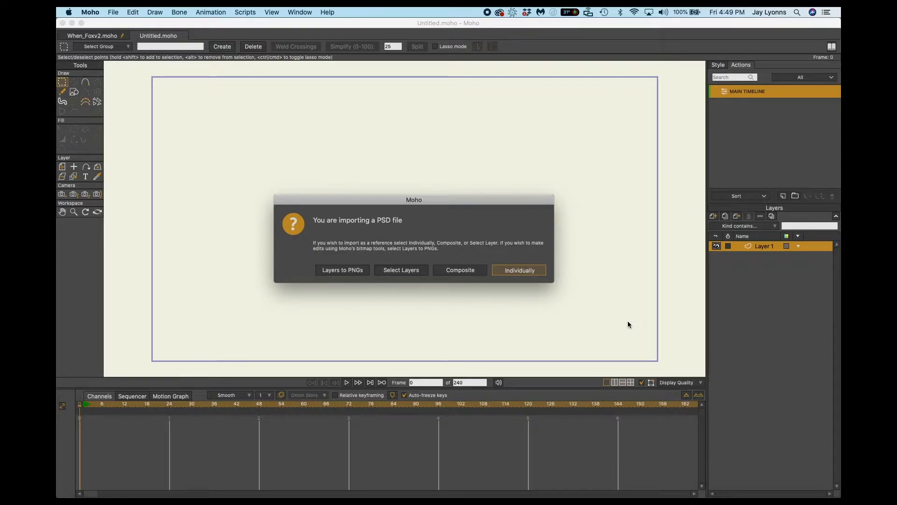
key("Return")
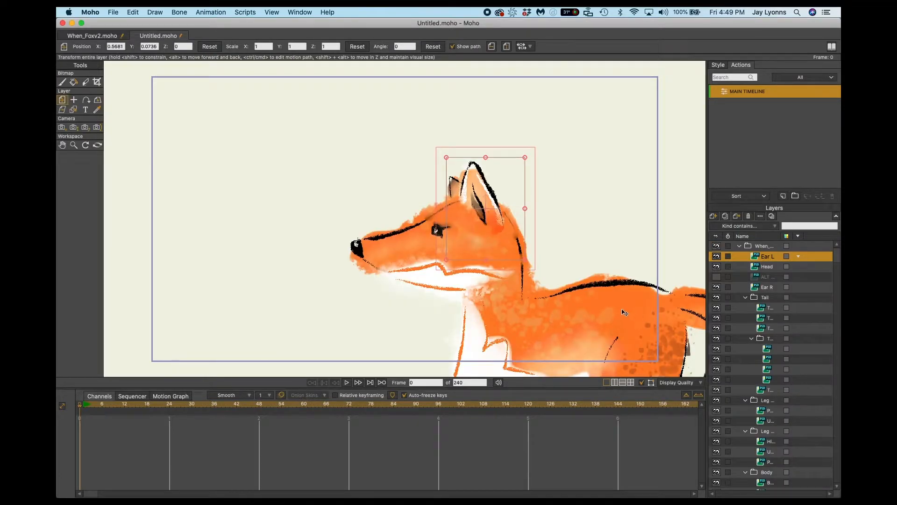
Scale the imported fox group uniformly to about 0.61 and move it so the whole fox sits inside the project frame.
scroll(624, 312, "down", 8)
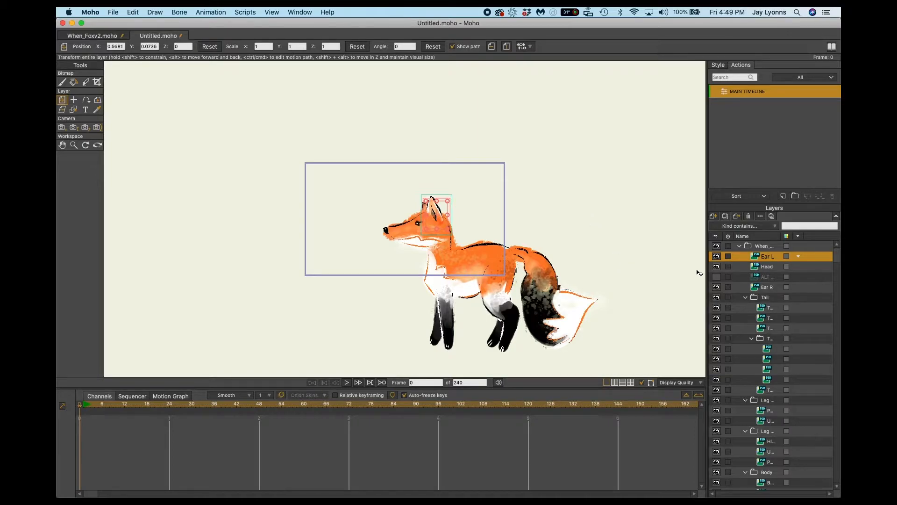
left_click(739, 246)
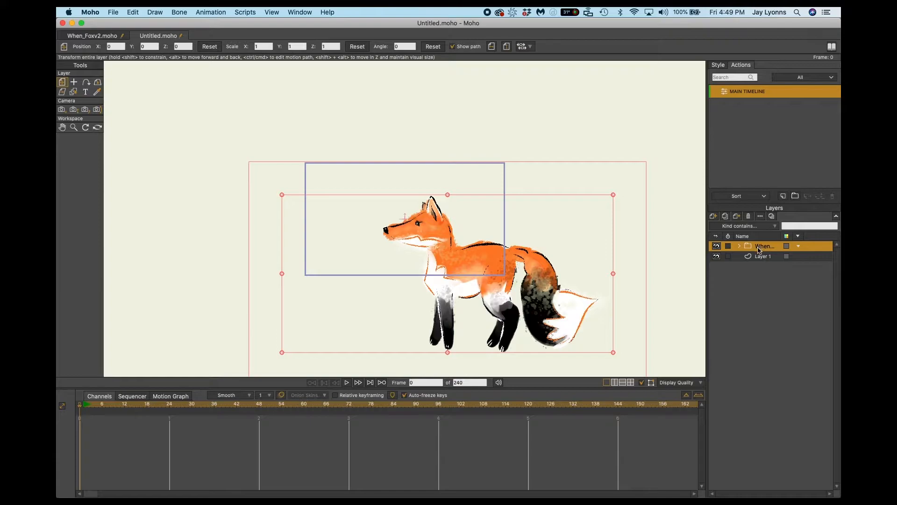
left_click(739, 247)
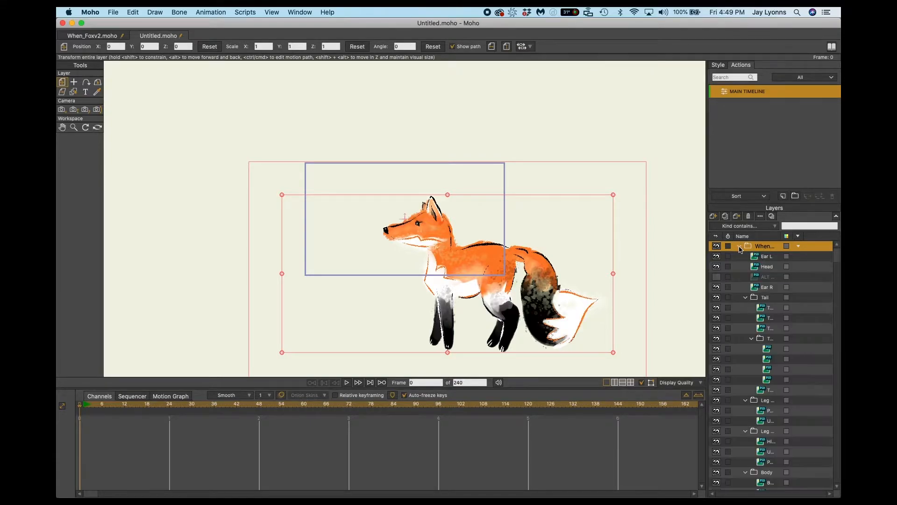
scroll(765, 462, "down", 5)
scroll(764, 462, "up", 5)
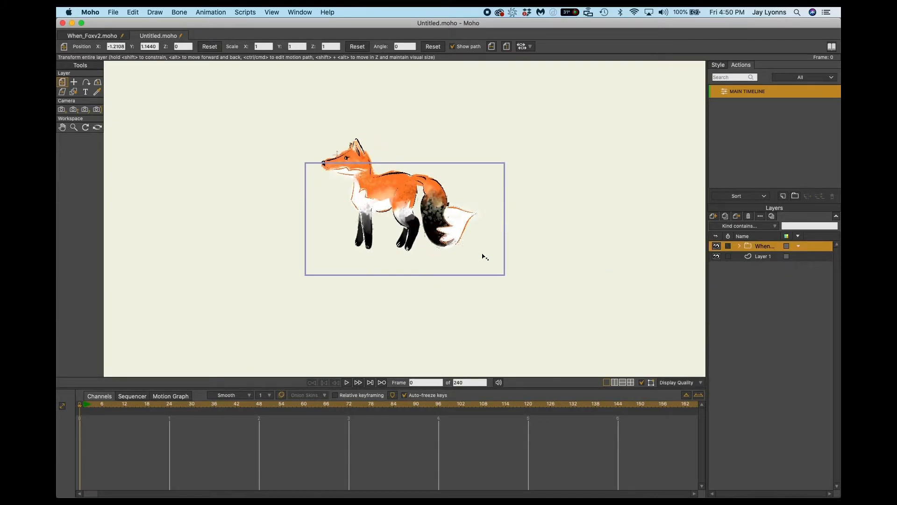
mouse_move(485, 257)
left_mouse_down()
mouse_move(459, 241)
mouse_move(575, 301)
mouse_move(478, 280)
mouse_move(455, 257)
mouse_move(501, 279)
mouse_move(459, 254)
mouse_move(543, 283)
mouse_move(427, 230)
mouse_move(504, 277)
mouse_move(471, 255)
left_mouse_up()
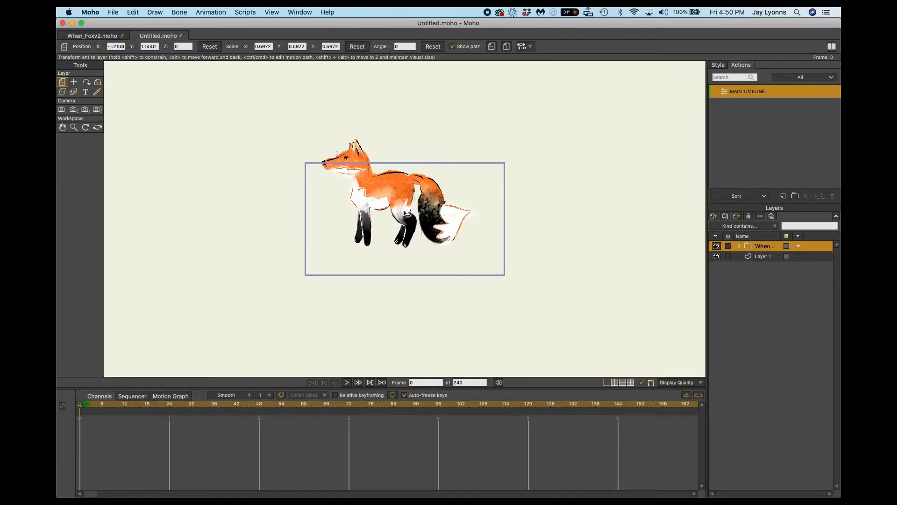
left_click_drag(406, 214, 424, 238)
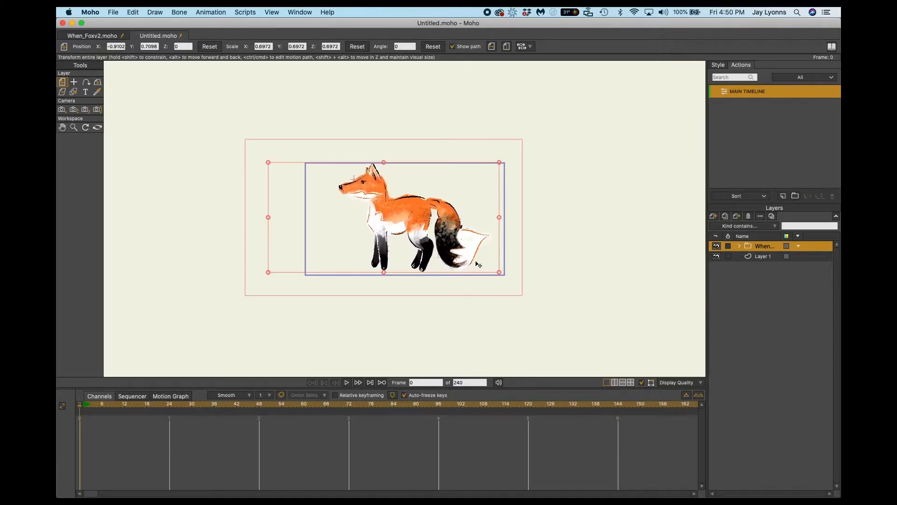
left_click_drag(500, 275, 483, 264)
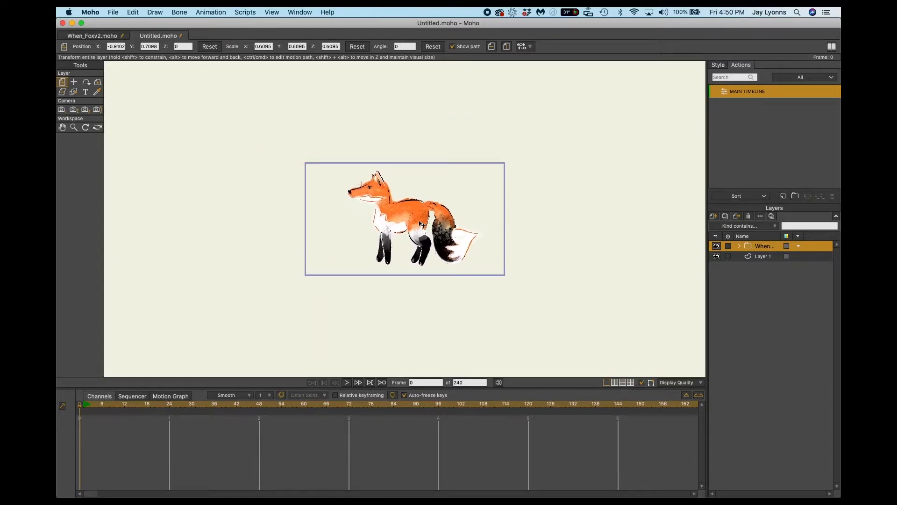
left_click_drag(419, 222, 419, 223)
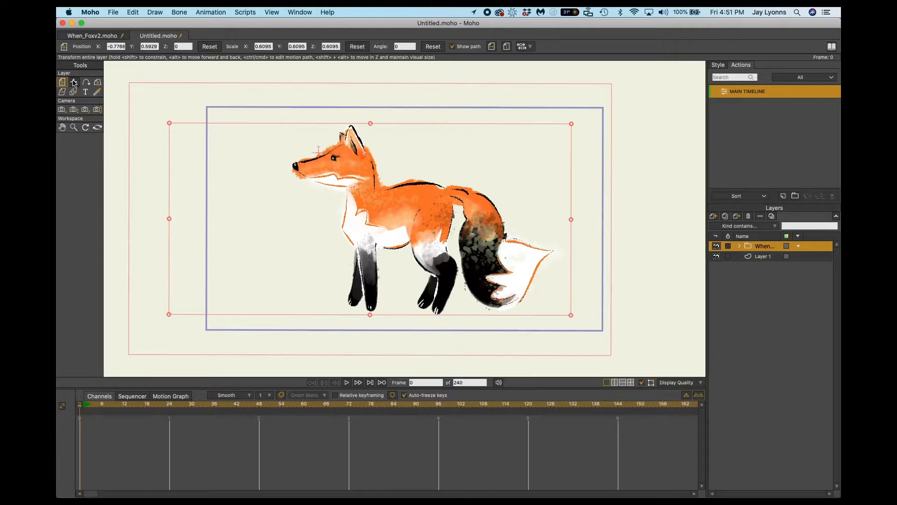
Set the fox group's origin at the middle of its body and scale the group uniformly to about 0.60.
left_click(73, 83)
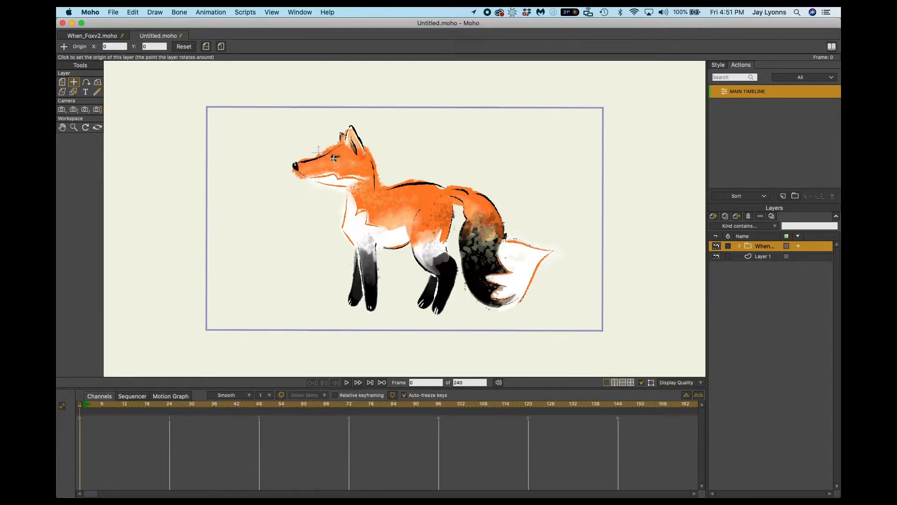
left_click(398, 218)
left_click(62, 82)
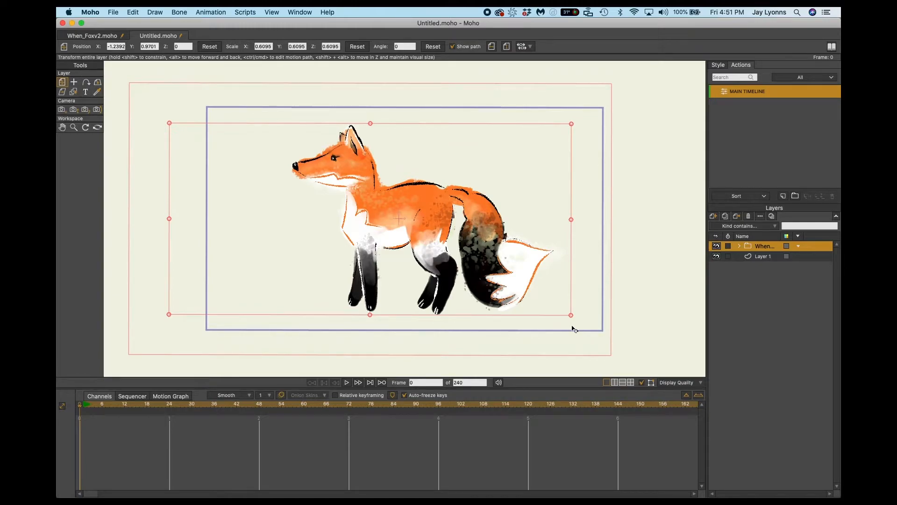
mouse_move(571, 315)
left_mouse_down()
mouse_move(532, 289)
mouse_move(579, 327)
mouse_move(548, 314)
mouse_move(568, 314)
left_mouse_up()
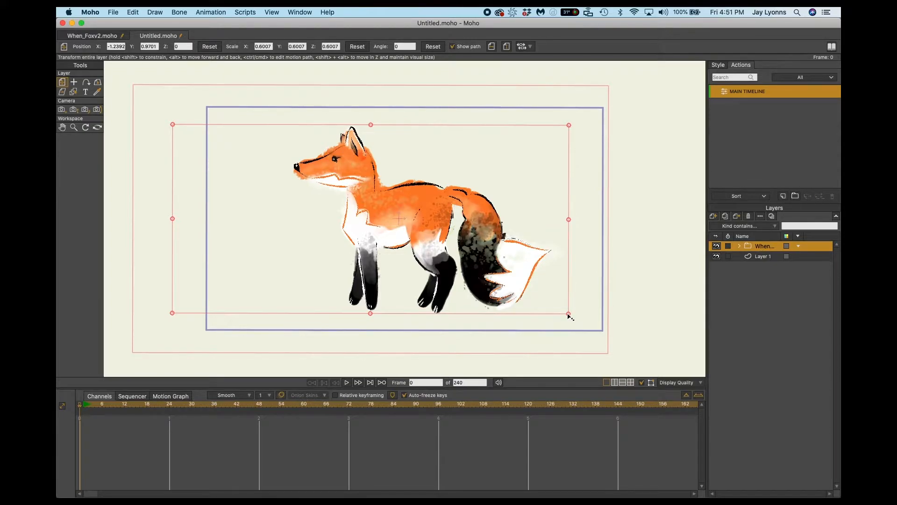
Duplicate the fox group, keeping the default name, and hide the lower of the two groups.
right_click(765, 249)
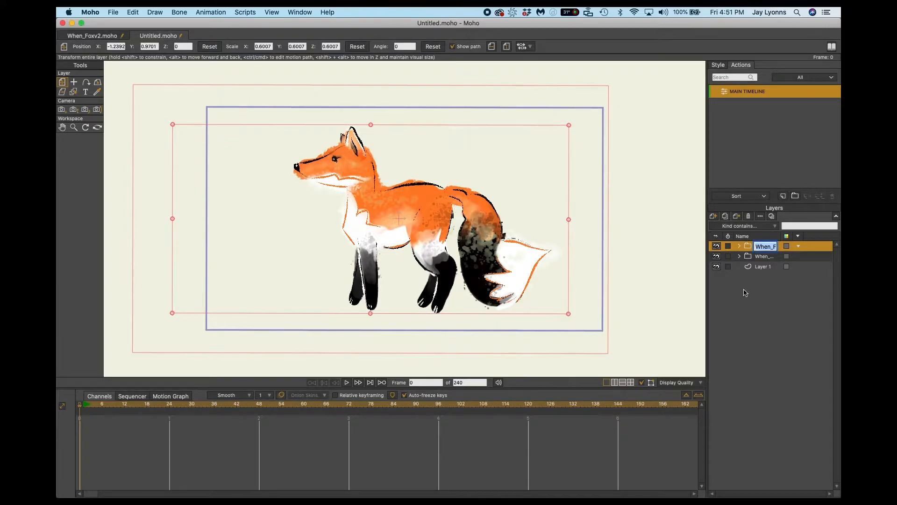
key("Return")
left_click(749, 258)
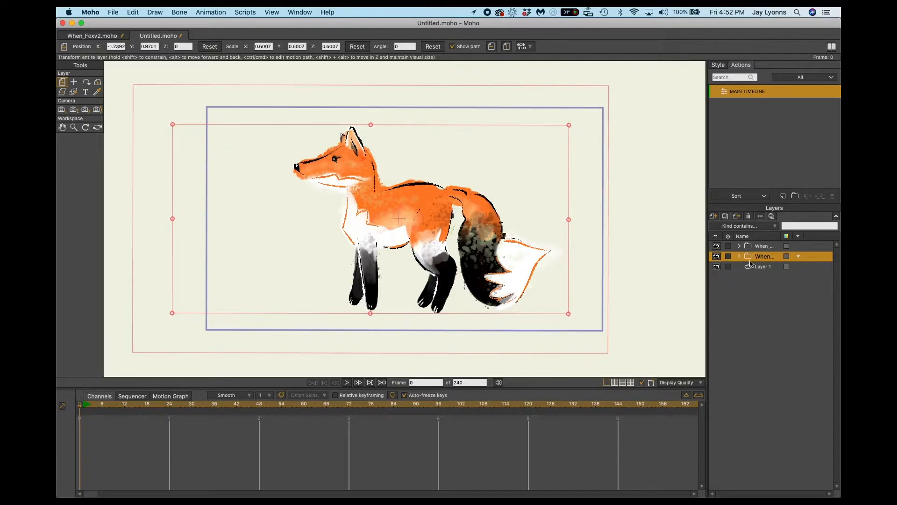
left_click(716, 256)
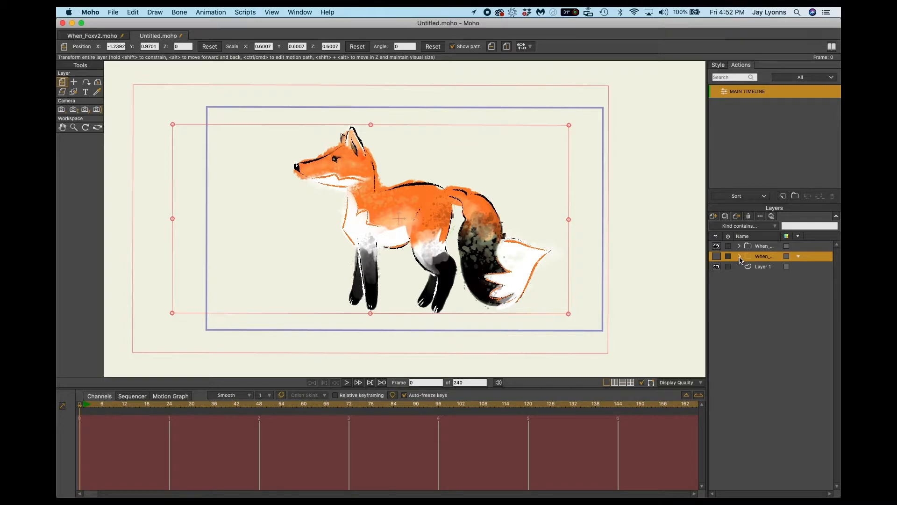
Convert the upper, visible fox group to a bone layer.
left_click(761, 246)
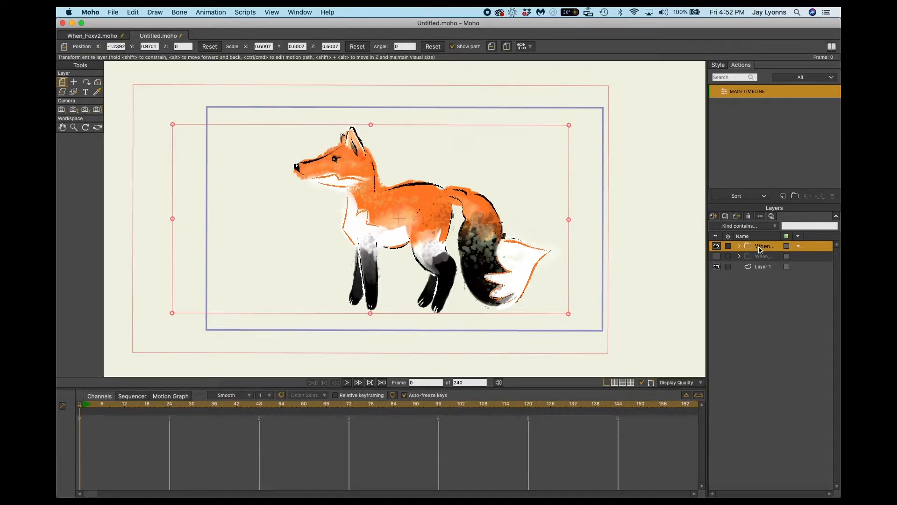
right_click(761, 250)
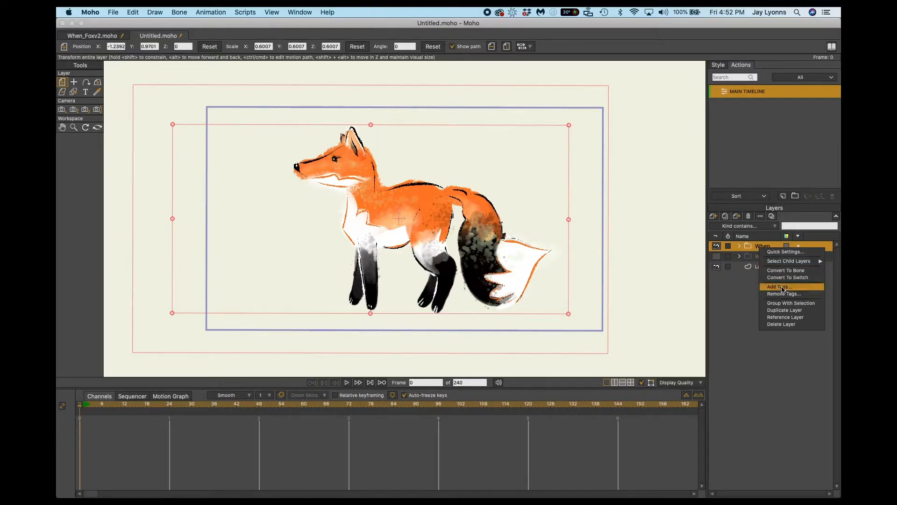
left_click(795, 274)
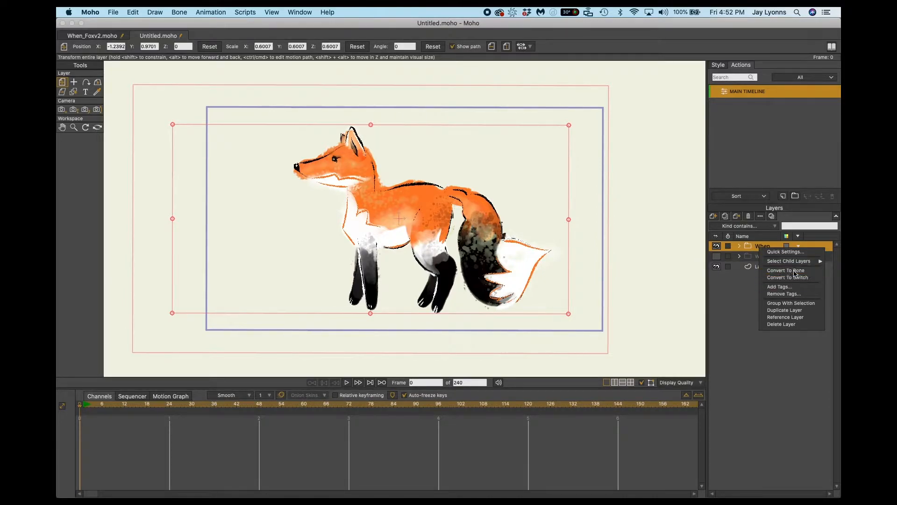
Expand the fox bone layer and collapse its leg and Body subgroups to shorten the layer list.
left_click(739, 247)
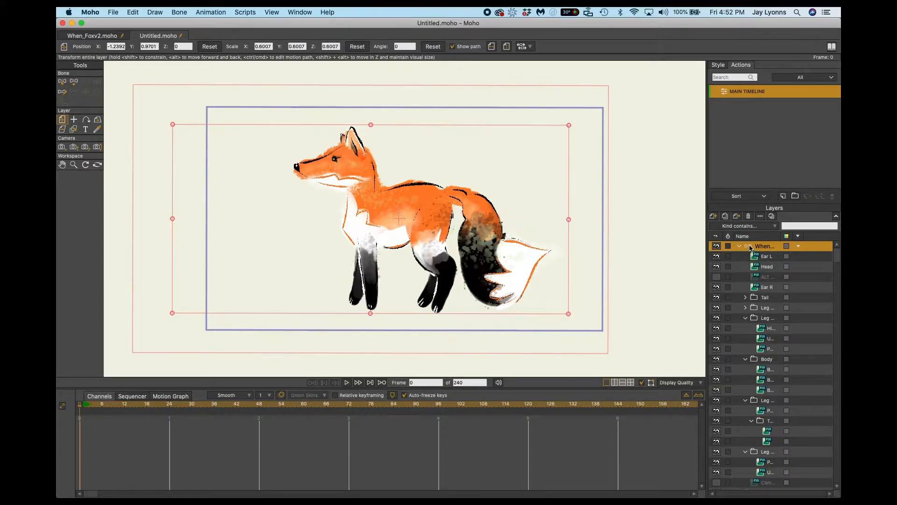
left_click(740, 247)
left_click(741, 247)
scroll(774, 359, "down", 2)
scroll(774, 359, "up", 2)
left_click(744, 319)
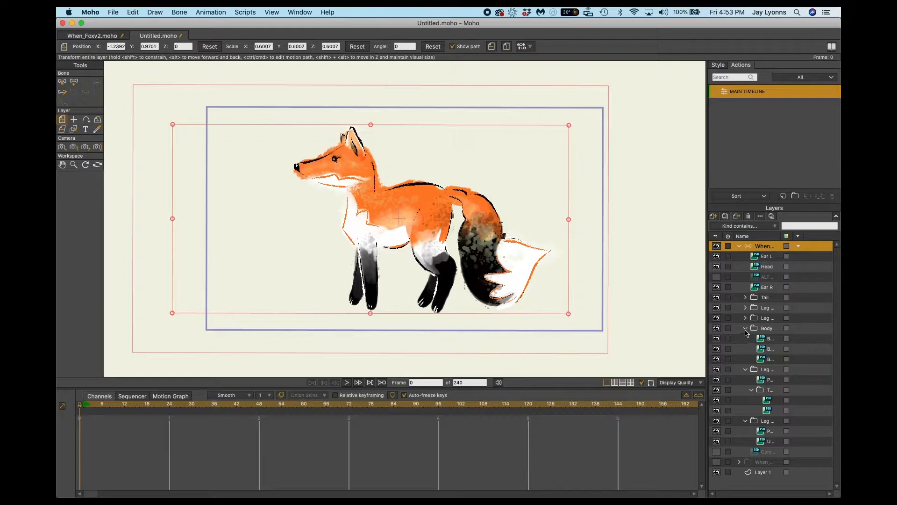
left_click(746, 329)
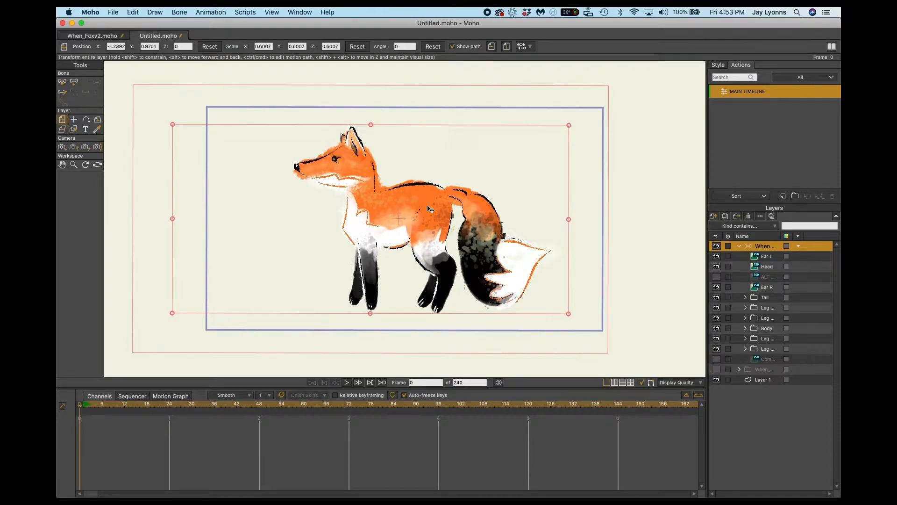
Add a vertical root bone running from just below the fox's belly down past the frame's lower edge.
key("a")
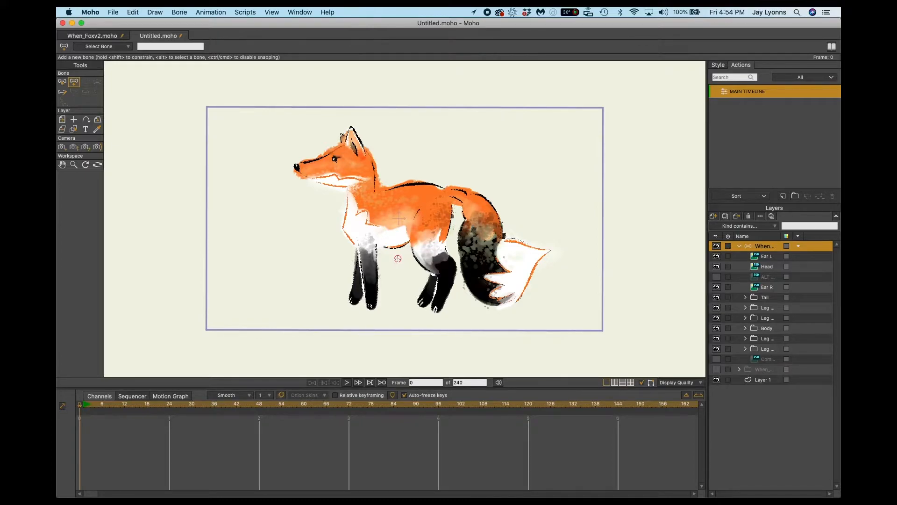
left_click_drag(398, 258, 397, 368)
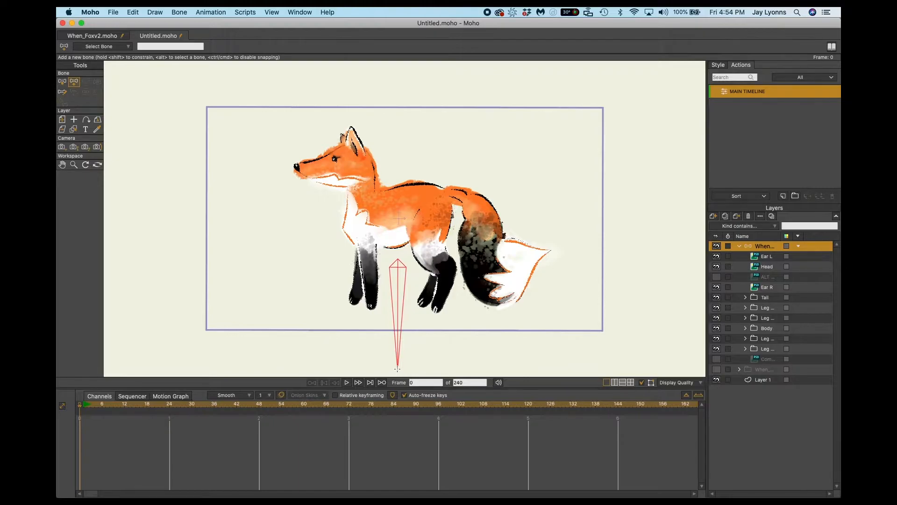
mouse_move(398, 368)
left_mouse_down()
mouse_move(398, 323)
mouse_move(400, 357)
mouse_move(428, 348)
mouse_move(395, 353)
mouse_move(398, 366)
mouse_move(447, 335)
mouse_move(396, 358)
mouse_move(451, 311)
mouse_move(495, 161)
mouse_move(472, 183)
mouse_move(399, 159)
mouse_move(363, 186)
mouse_move(346, 258)
mouse_move(374, 321)
mouse_move(401, 337)
mouse_move(402, 363)
left_mouse_up()
Add a chain of bones from the fox's rear back to the chest, up the neck and forward to the nose.
left_click_drag(429, 201, 407, 208)
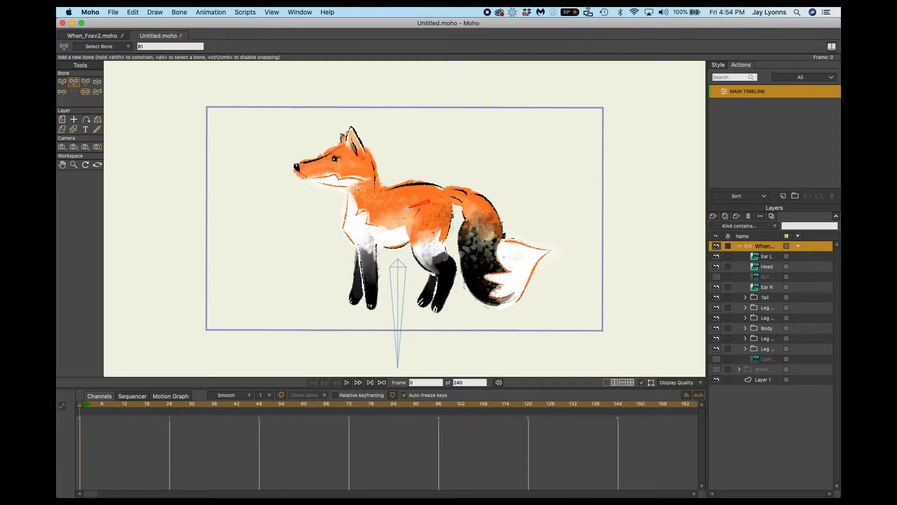
mouse_move(407, 209)
left_mouse_down()
mouse_move(315, 254)
mouse_move(406, 209)
left_mouse_up()
left_click_drag(403, 209, 361, 221)
left_click_drag(361, 221, 364, 193)
left_click_drag(363, 193, 361, 168)
left_click_drag(361, 167, 351, 166)
left_click_drag(352, 167, 298, 167)
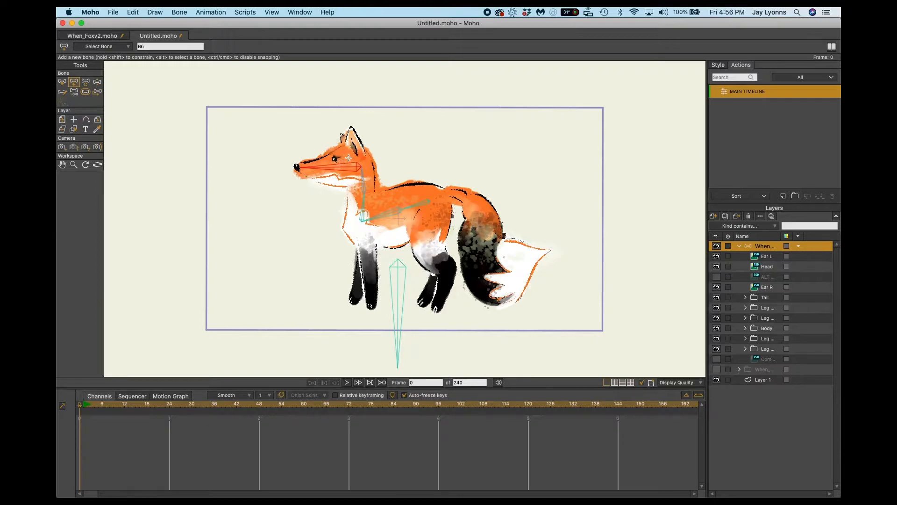
Test the head bone's movement with Manipulate Bones and return to the Add Bone tool.
key("z")
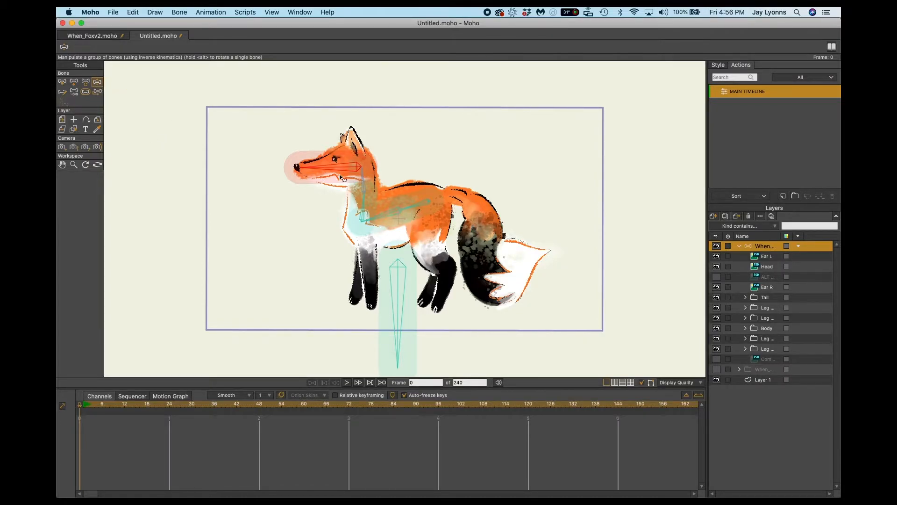
left_click_drag(321, 173, 355, 169)
key("z")
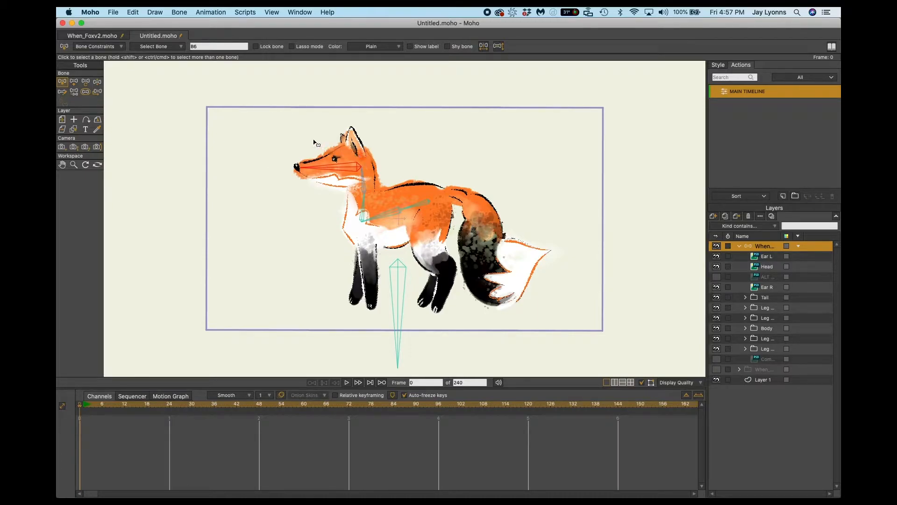
key("a")
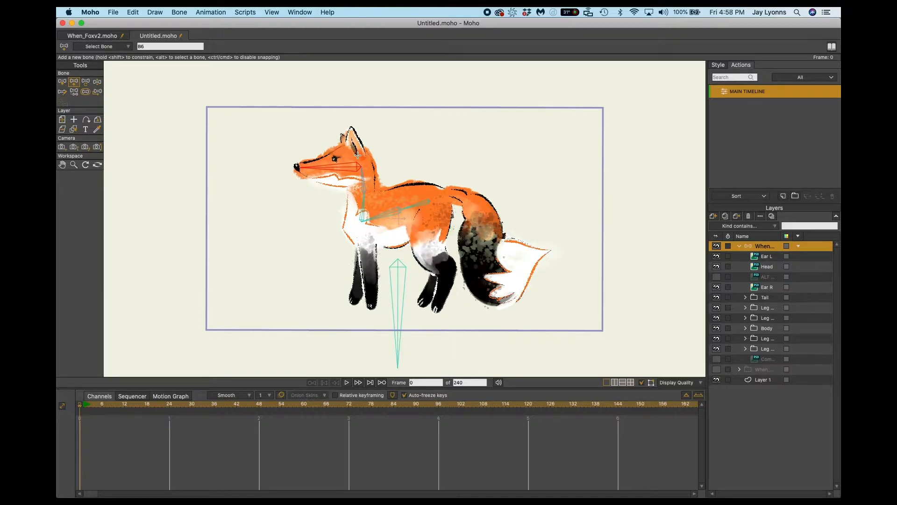
Add a bone from the head bone up into each of the fox's two ears.
left_click_drag(358, 154, 352, 127)
left_click(343, 167)
left_click(347, 147)
left_click_drag(347, 148, 341, 133)
left_click(358, 150, "alt")
left_click(283, 141, "alt")
key("z")
Add a chain of bones, parented to the rear spine bone, from the hip down the near hind leg to the paw.
left_click(420, 204)
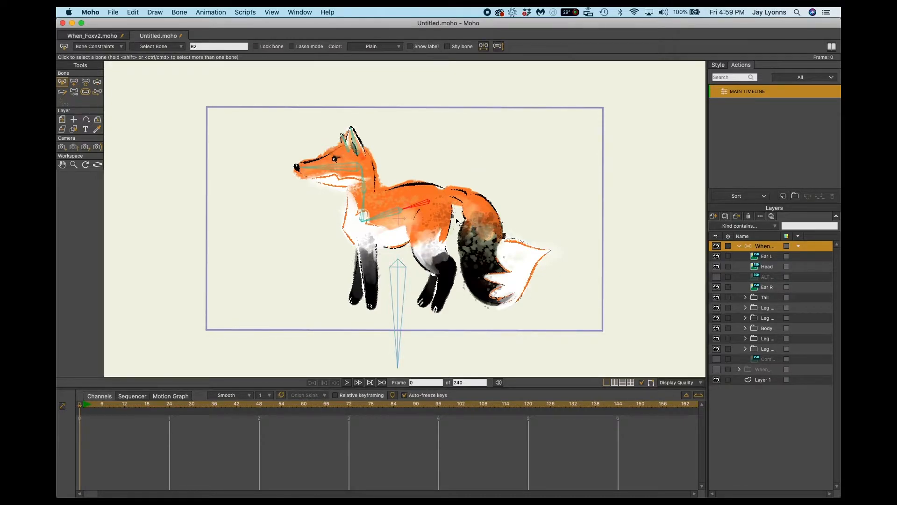
key("a")
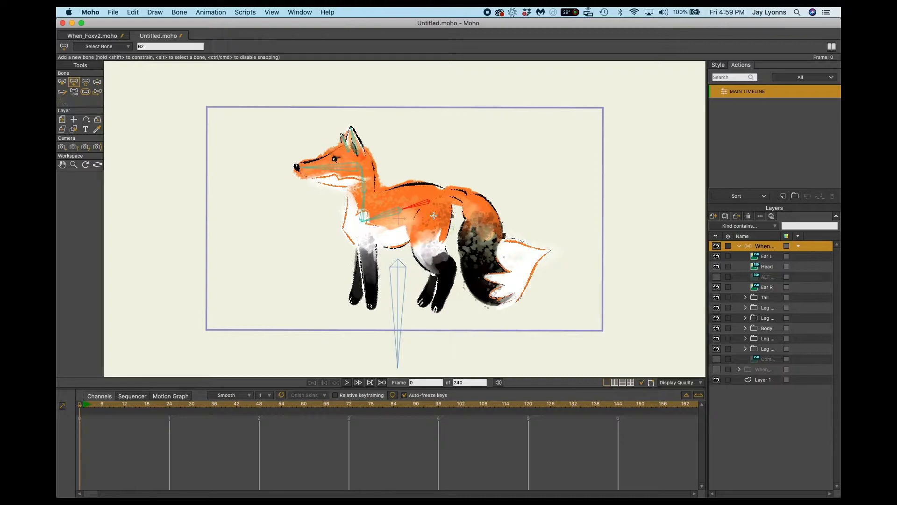
left_click_drag(434, 215, 427, 254)
left_click_drag(428, 254, 448, 266)
left_click_drag(449, 266, 442, 300)
left_click_drag(441, 297, 435, 309)
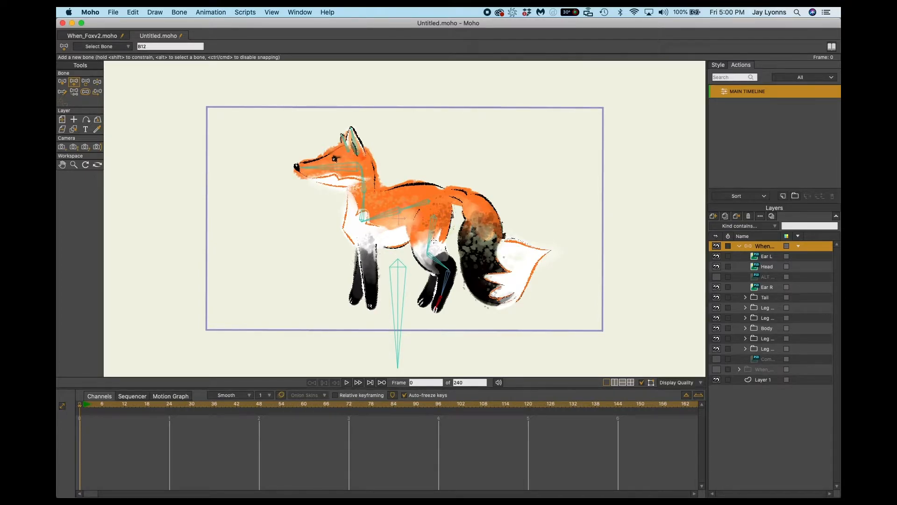
Add a chain of bones, parented to the front spine bone, from the chest down the near front leg to the paw.
left_click(377, 217, "alt")
left_click_drag(366, 239, 370, 279)
left_click_drag(370, 278, 370, 307)
left_click(420, 204)
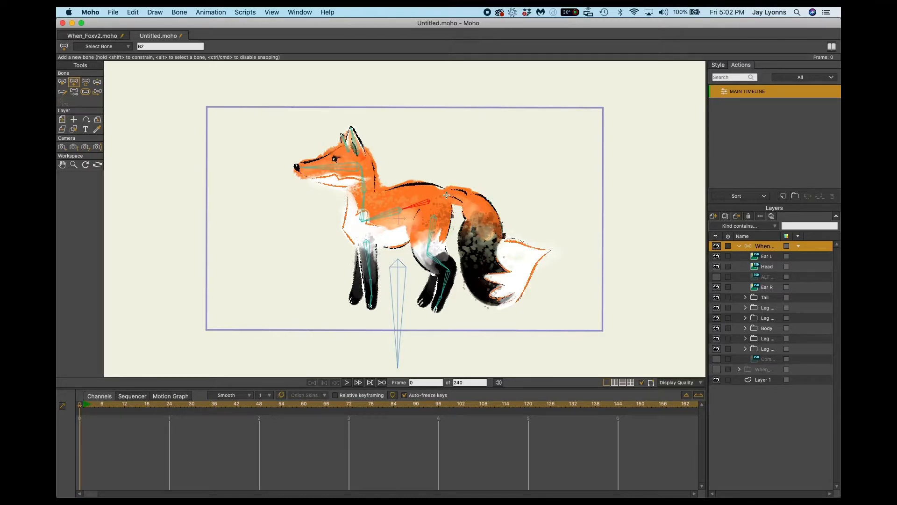
left_click_drag(445, 195, 468, 192)
key("super+z")
key("super+z")
key("super+z")
Add a chain of bones from the fox's rump along the curve of the tail to its white tip.
key("super+z")
key("super+z")
key("super+z")
left_click_drag(447, 187, 463, 190)
key("super+z")
left_click_drag(441, 195, 442, 193)
key("super+z")
key("super+z")
left_click_drag(444, 196, 467, 193)
key("super+z")
left_click_drag(466, 198, 471, 200)
mouse_move(470, 200)
left_mouse_down()
mouse_move(486, 228)
mouse_move(479, 259)
mouse_move(495, 287)
mouse_move(549, 251)
left_mouse_up()
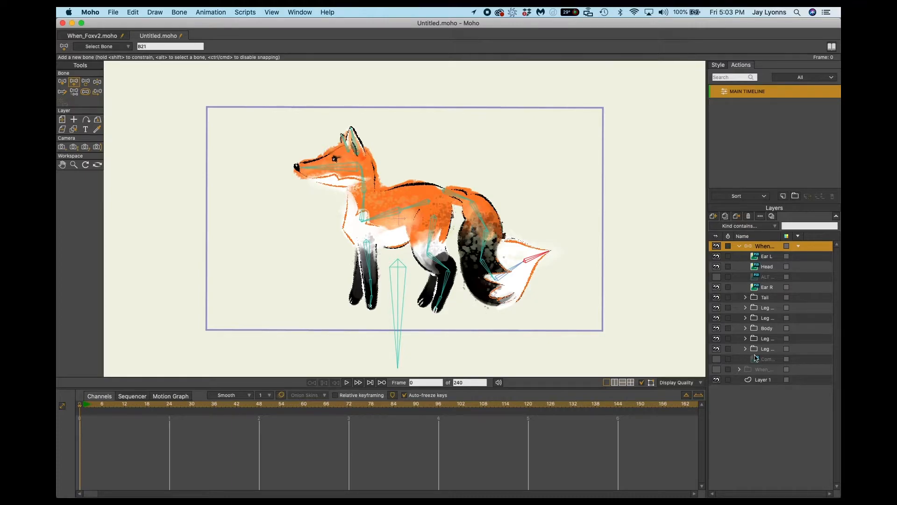
Move the far hind leg group clear of the body, in front of the fox, with Transform Layer at X -1.9411.
left_click(767, 344)
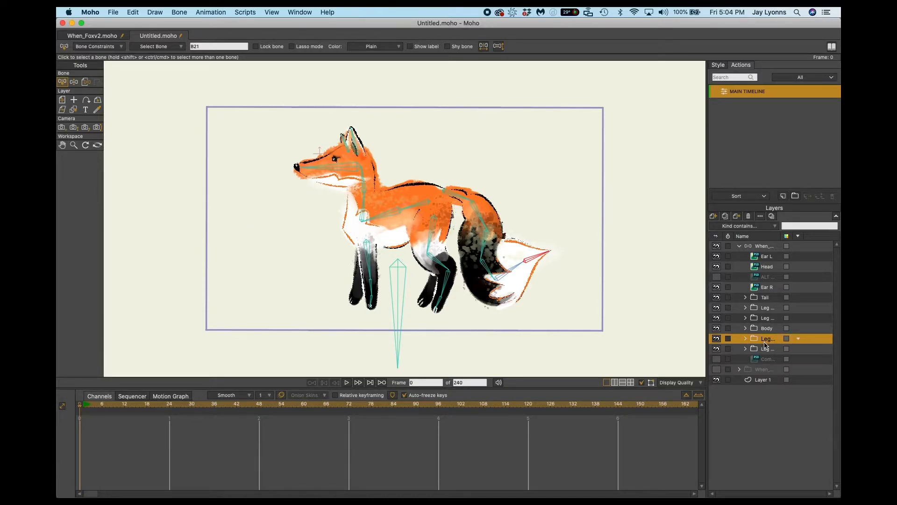
left_click(62, 100)
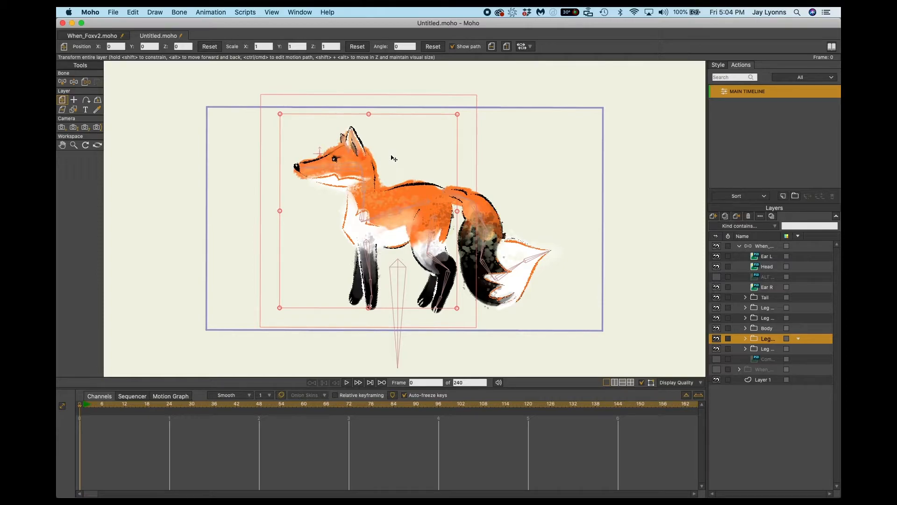
left_click_drag(393, 160, 254, 166)
mouse_move(256, 166)
left_mouse_down()
mouse_move(383, 161)
mouse_move(262, 146)
mouse_move(334, 145)
mouse_move(258, 143)
left_mouse_up()
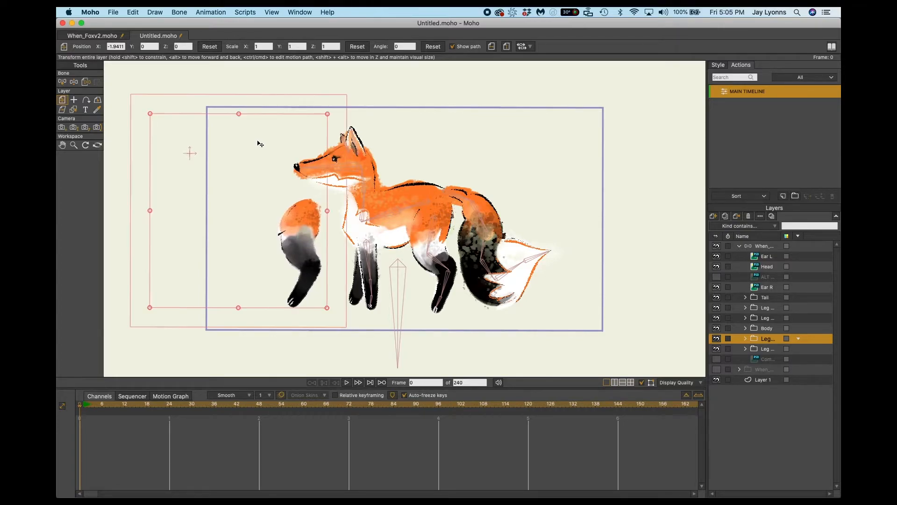
Identify the far front leg group by its visibility and move it left, beyond the detached hind leg.
left_click(763, 350)
left_click(716, 349)
left_click(716, 349)
double_click(764, 350)
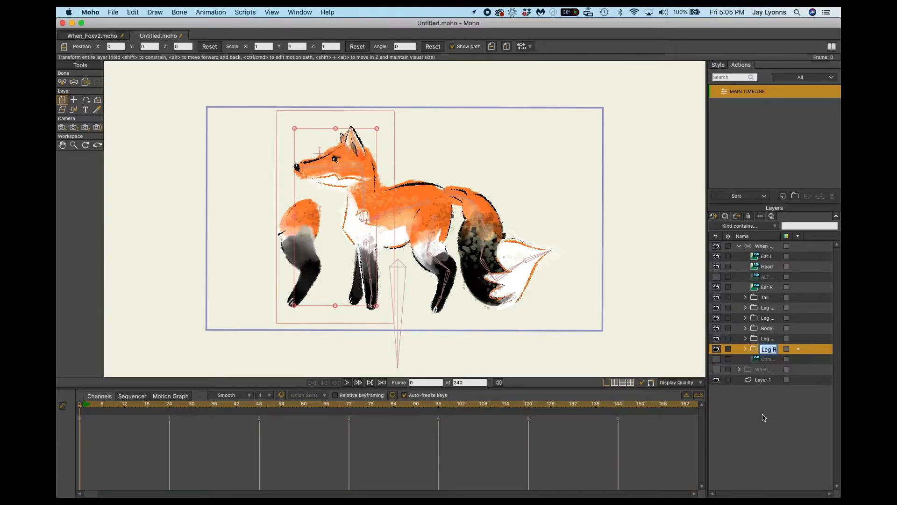
key("Return")
left_click_drag(359, 173, 234, 169)
On the fox bone layer, add bones down the detached front leg, parented to the front spine bone.
left_click(765, 245)
double_click(764, 245)
left_click(746, 248)
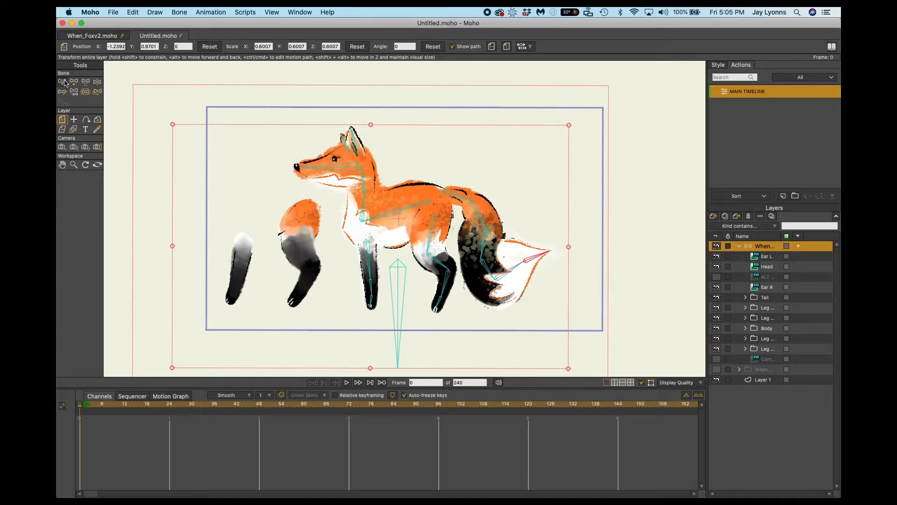
key("b")
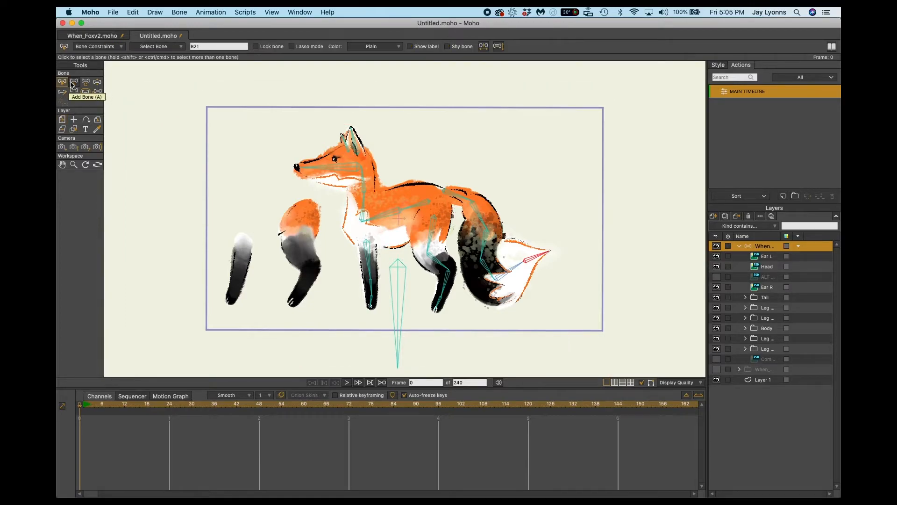
left_click(381, 220)
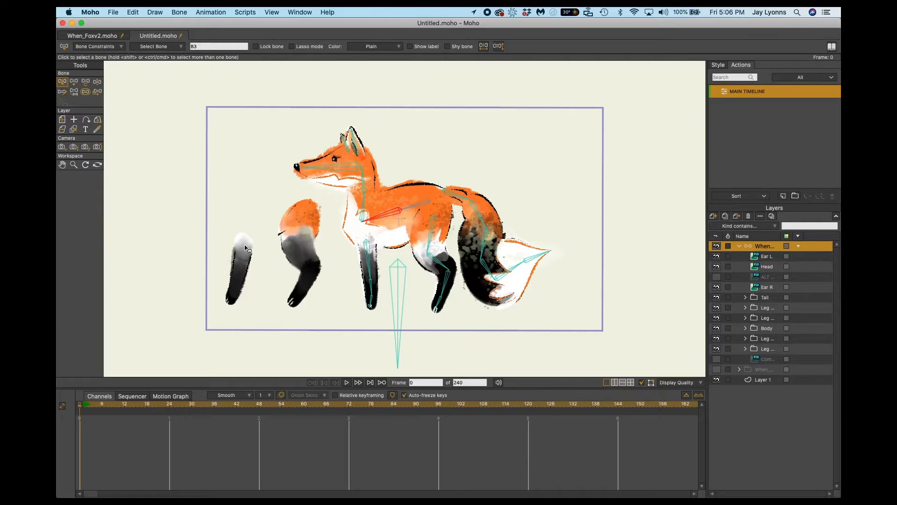
key("a")
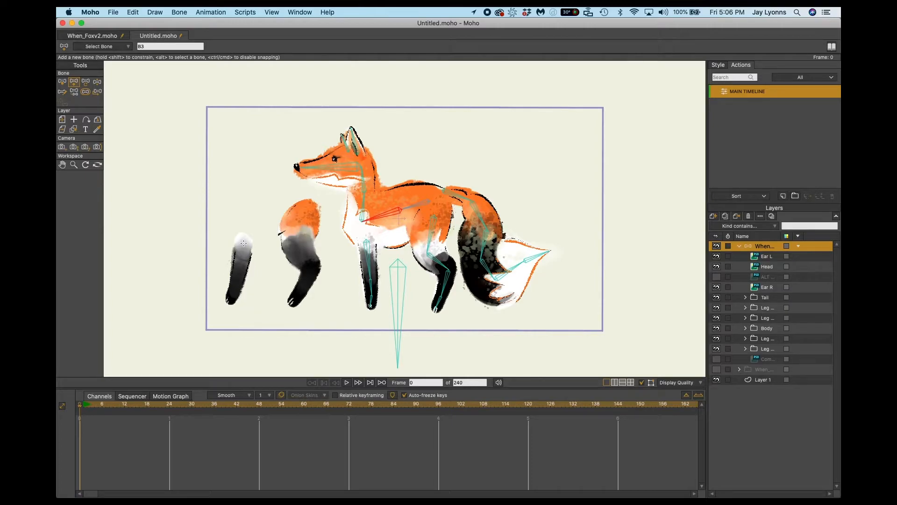
left_click_drag(244, 242, 238, 280)
Add a chain of bones down the detached hind leg to its paw, parented to the rear spine bone.
left_click(420, 204)
left_click_drag(303, 213, 293, 251)
left_click_drag(294, 249, 305, 286)
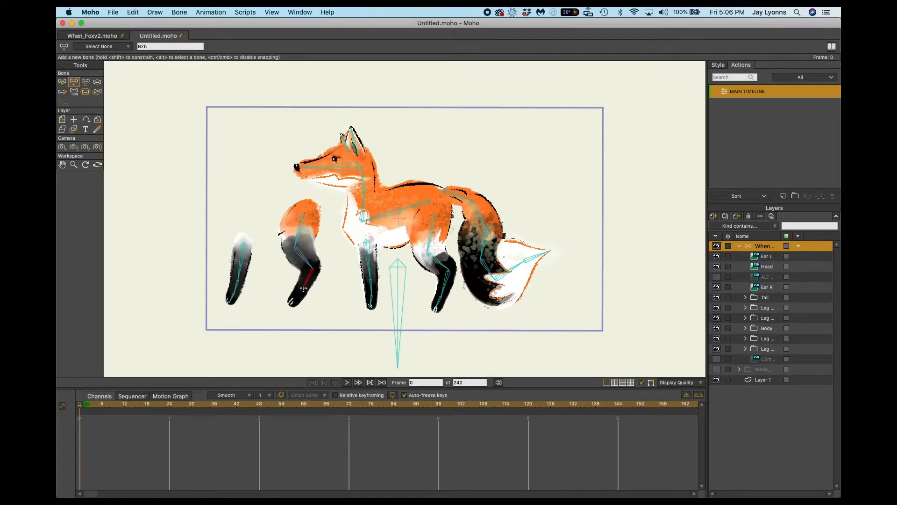
left_click_drag(300, 293, 291, 303)
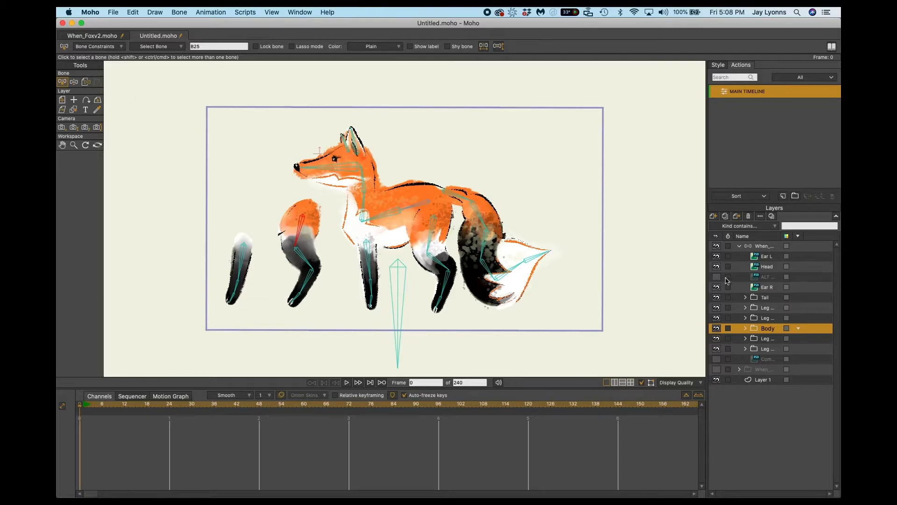
On the fox bone layer, offset the detached hind leg's upper bone back to the hip at about X -1.83, Y 0.58.
left_click(757, 248)
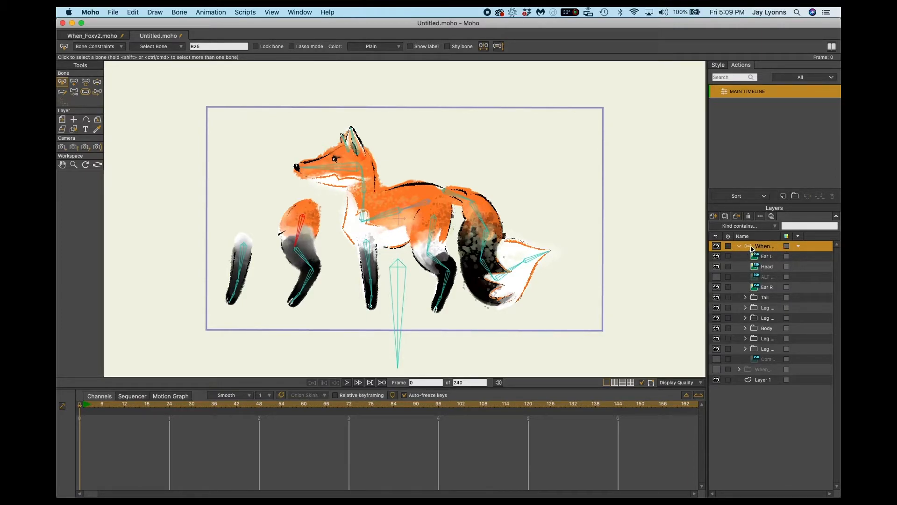
double_click(765, 246)
left_click(747, 246)
left_click(97, 92)
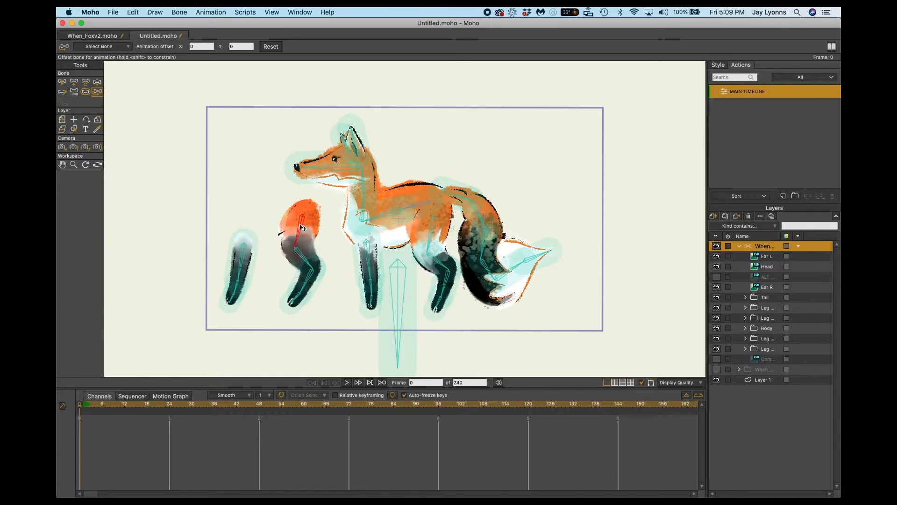
left_click_drag(302, 229, 367, 211)
left_click_drag(475, 214, 300, 223)
left_click_drag(303, 229, 431, 231)
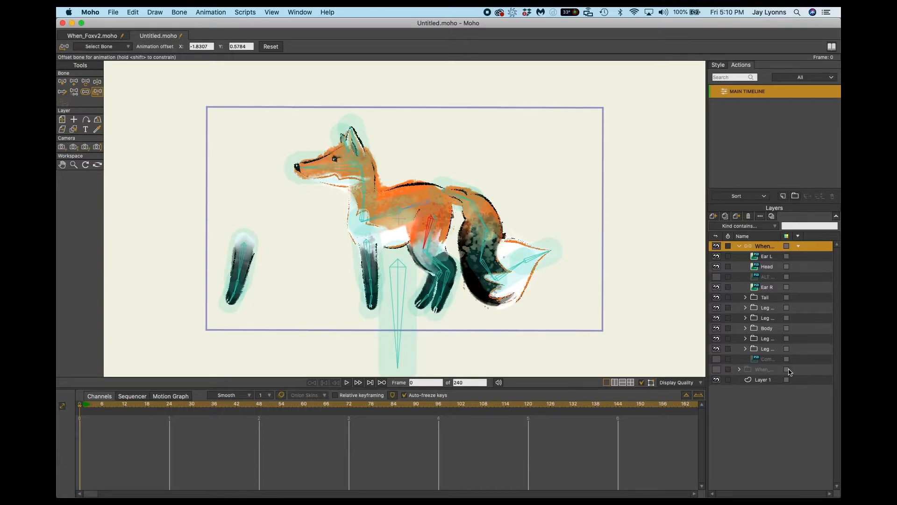
Show the hidden fox copy as a reference and fine-tune the far hind leg's bone offset to X -1.8742, Y 0.5550.
left_click(717, 370)
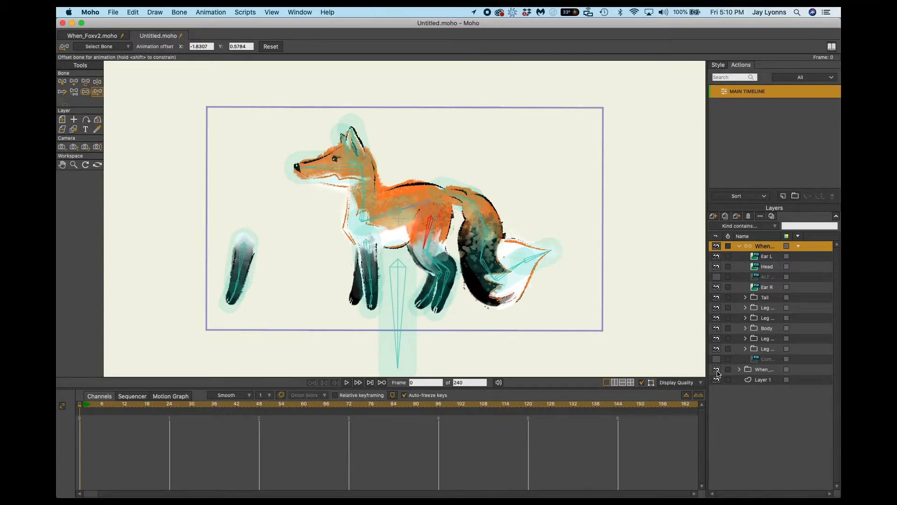
left_click(717, 370)
left_click(717, 370)
left_click(717, 370)
left_click(717, 371)
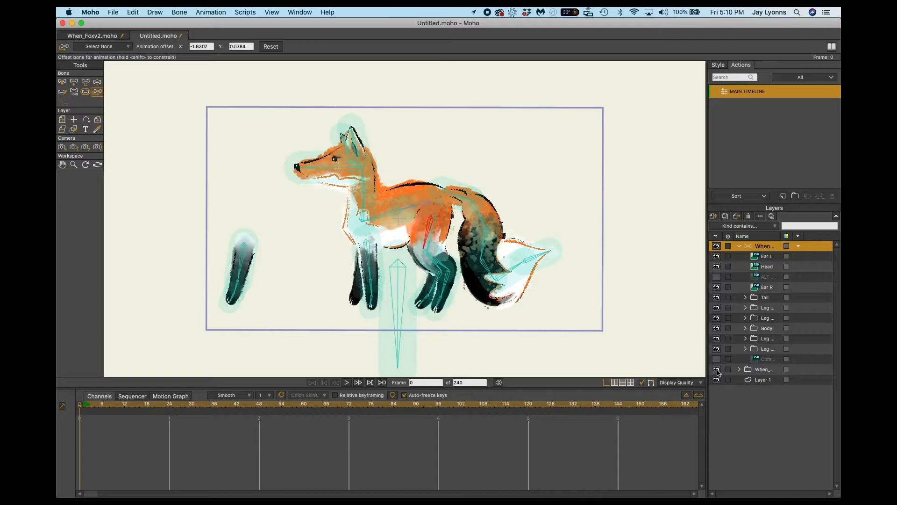
left_click(762, 370)
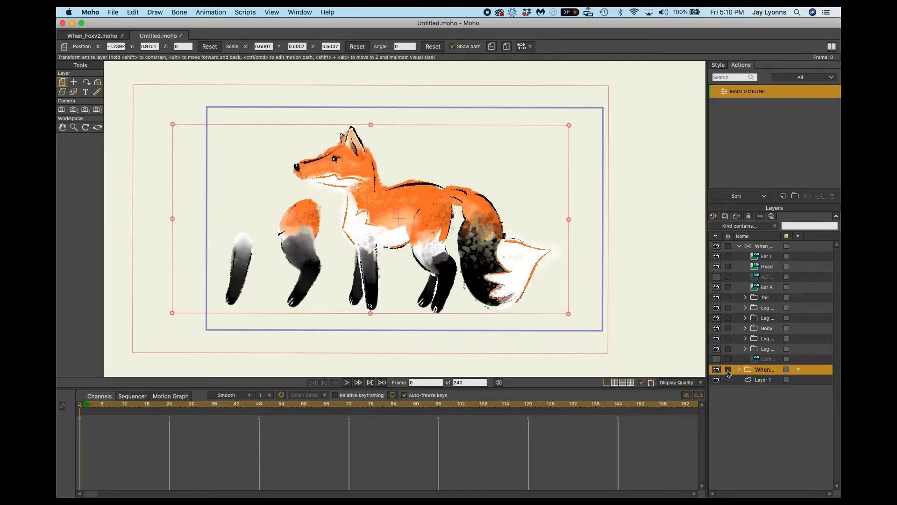
left_click(764, 249)
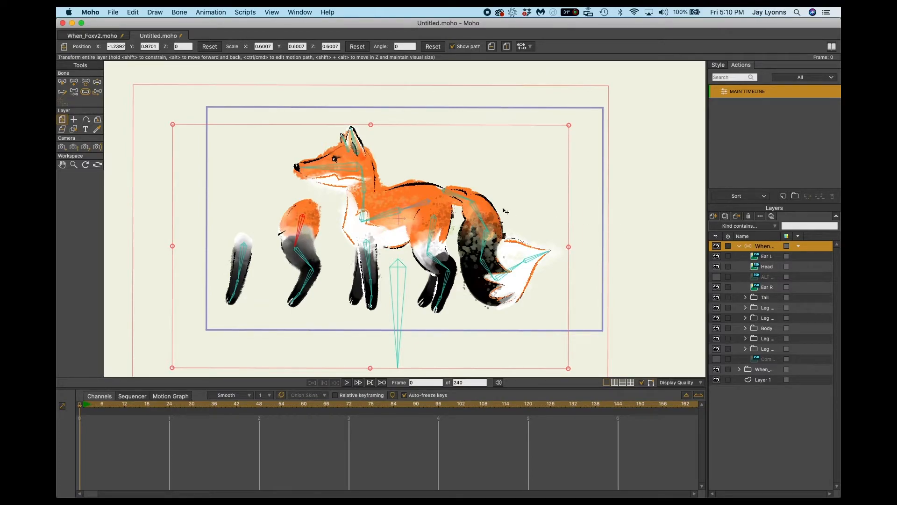
left_click(98, 92)
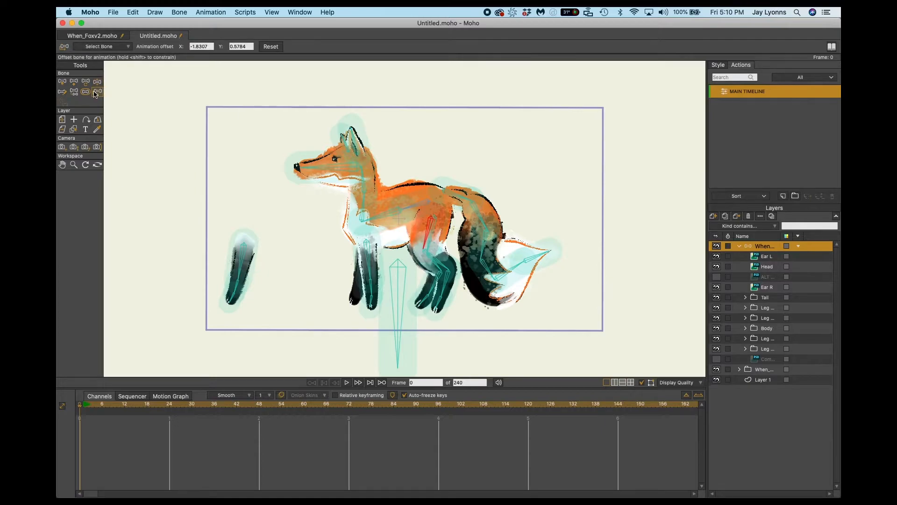
mouse_move(430, 232)
left_mouse_down()
mouse_move(437, 204)
mouse_move(468, 191)
mouse_move(486, 201)
mouse_move(415, 232)
mouse_move(435, 229)
left_mouse_up()
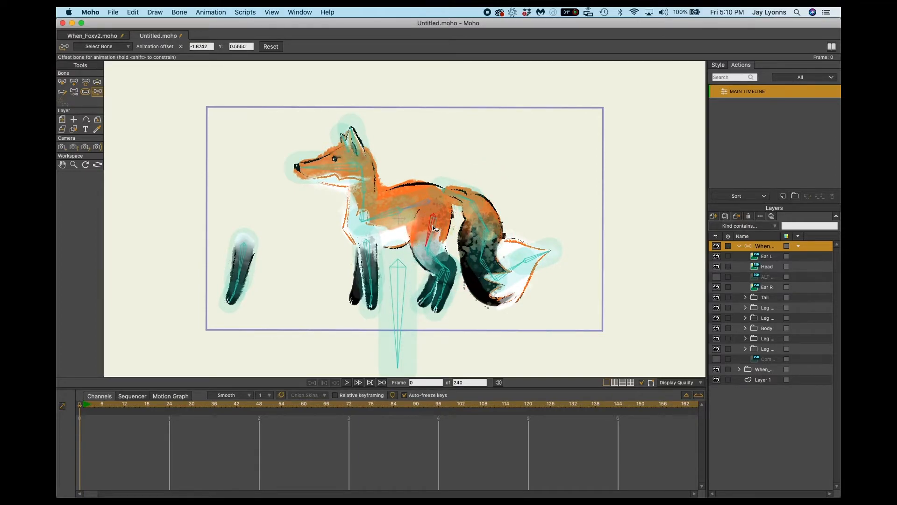
Offset the detached front leg's upper bone back under the chest, aligned with the reference fox.
left_click(244, 259)
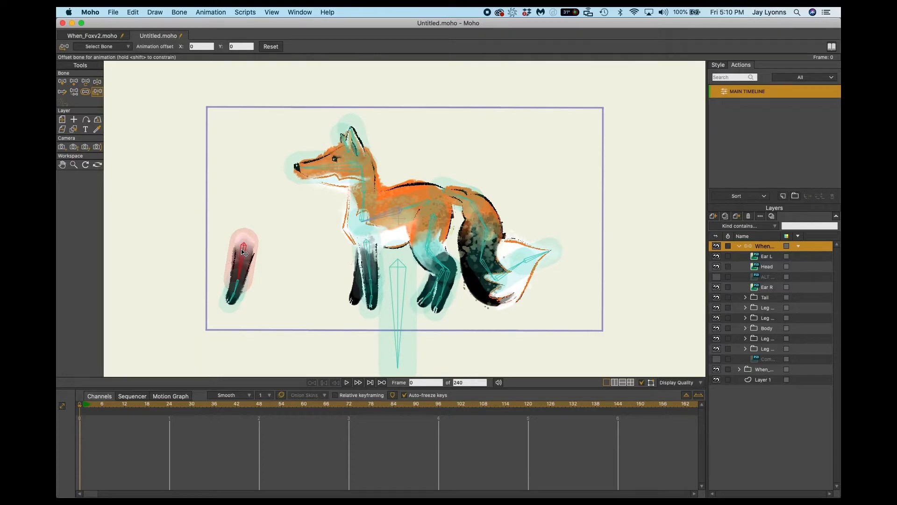
left_click_drag(243, 252, 366, 256)
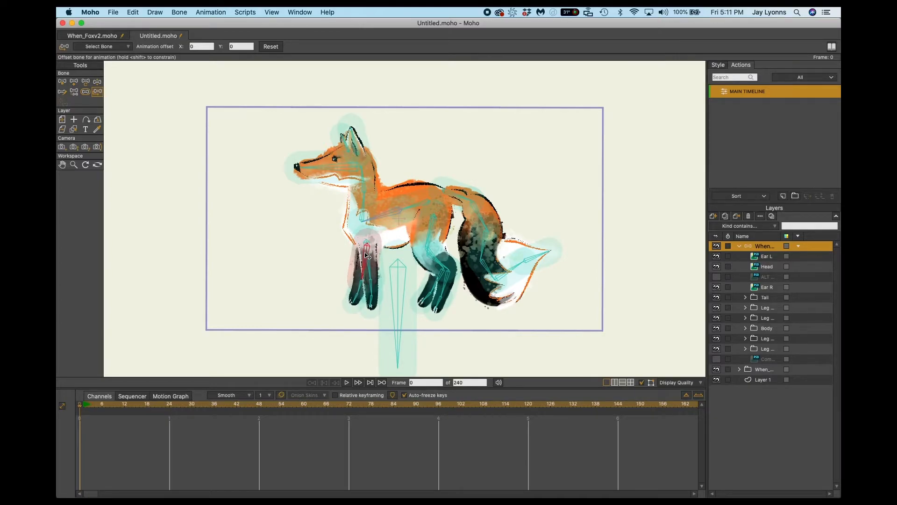
left_click_drag(367, 256, 368, 256)
Compare the fox's spread-out setup with its assembled pose and test the far front leg with Manipulate Bones, undoing the test pose.
key("t")
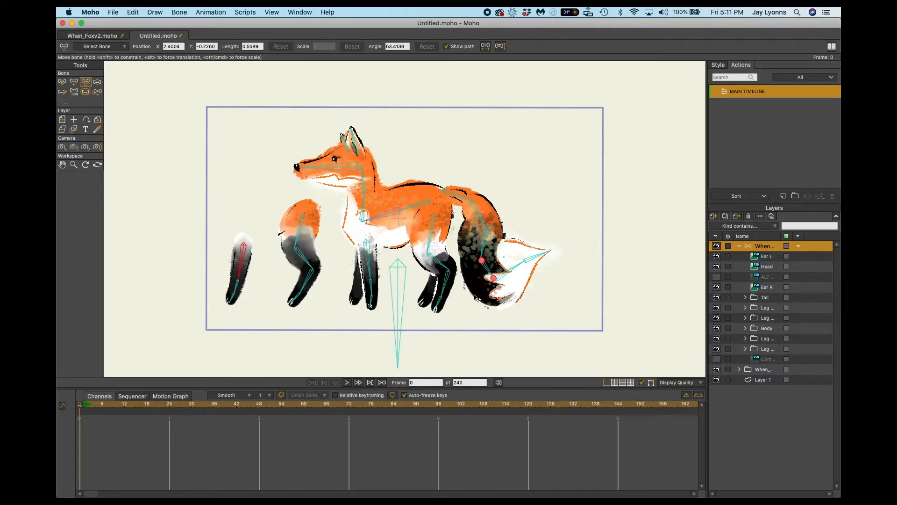
key("z")
left_click(358, 304)
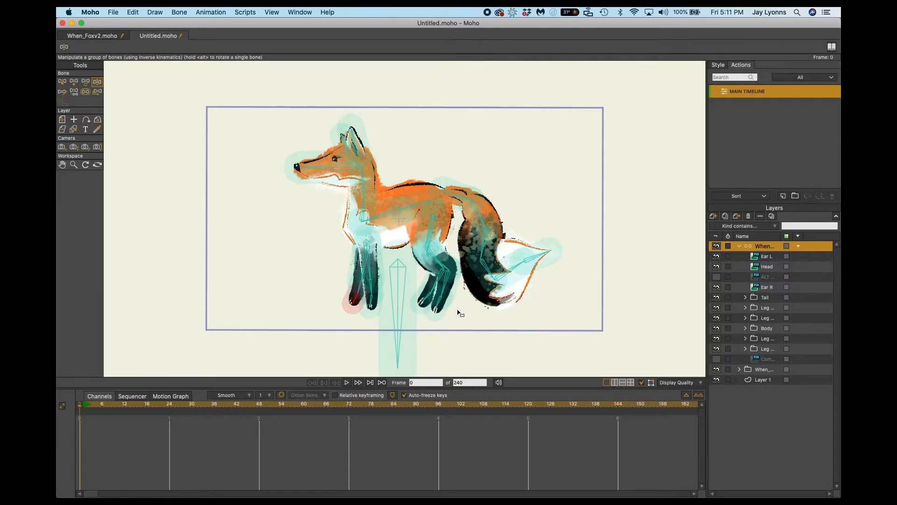
left_click(98, 92)
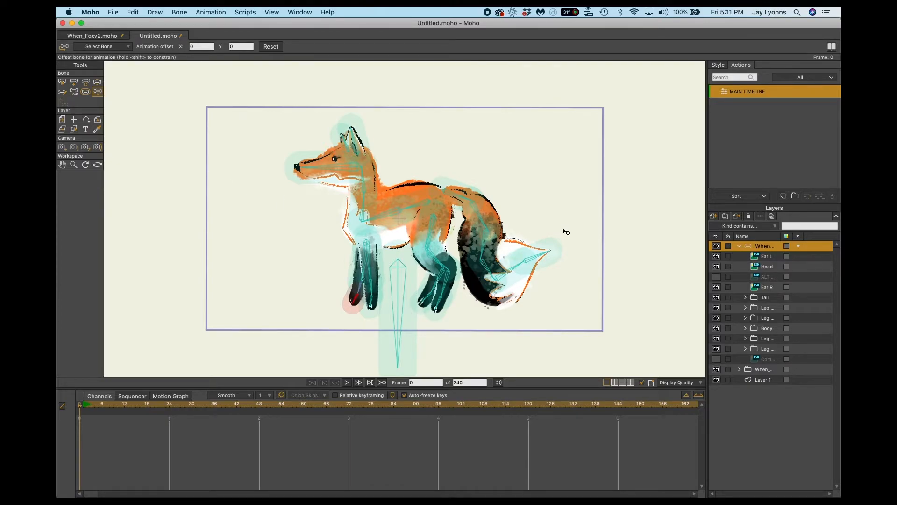
key("t")
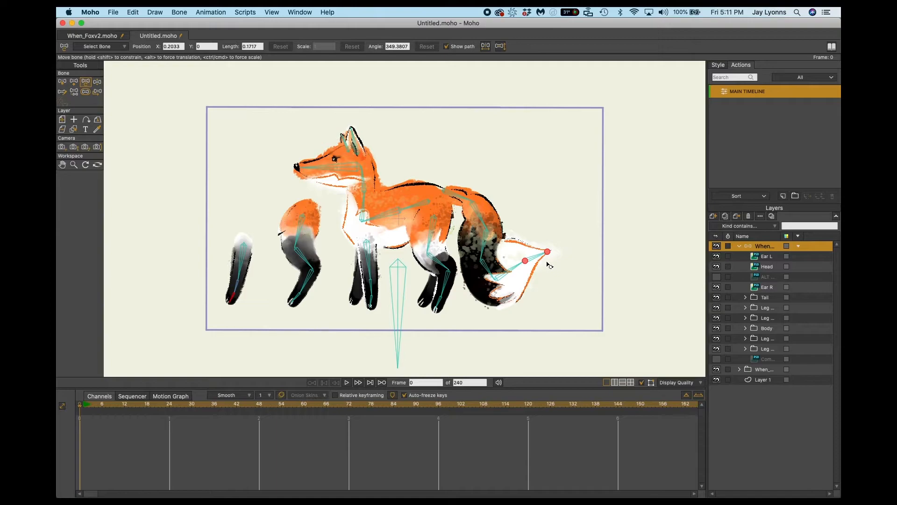
key("z")
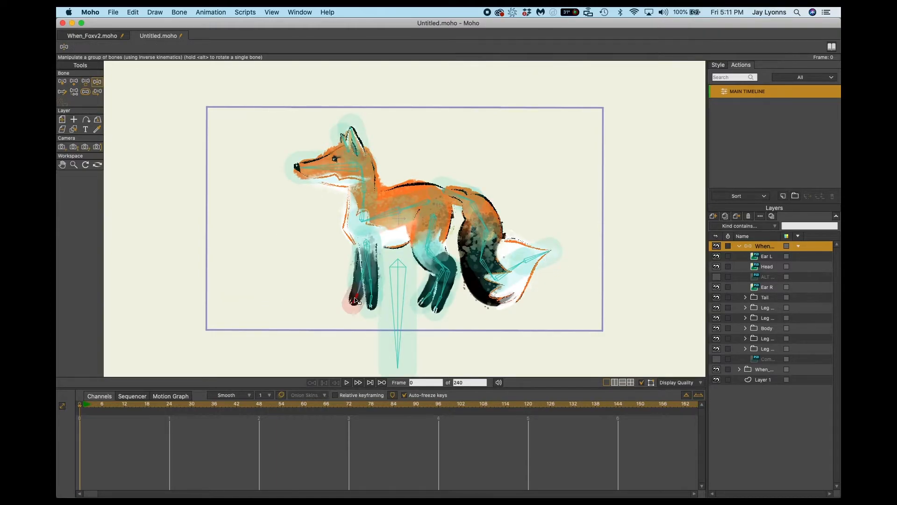
left_click_drag(356, 303, 342, 288)
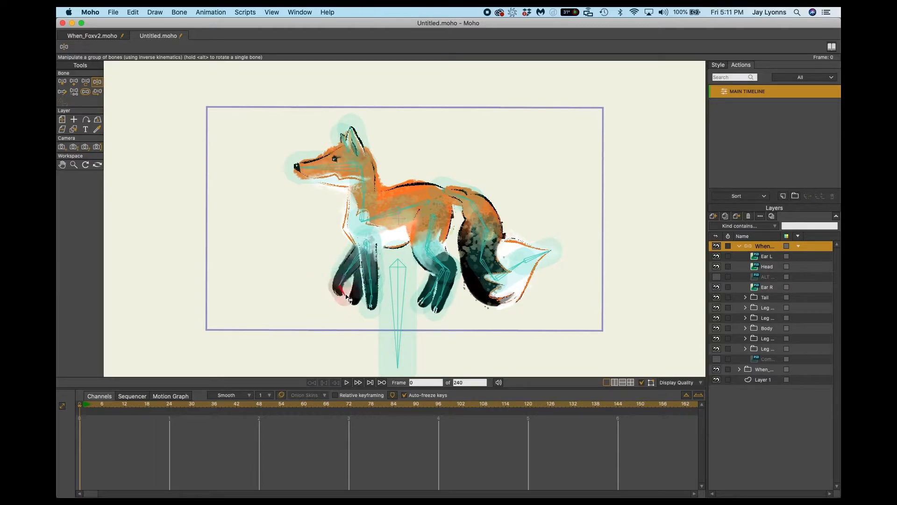
key("super+z")
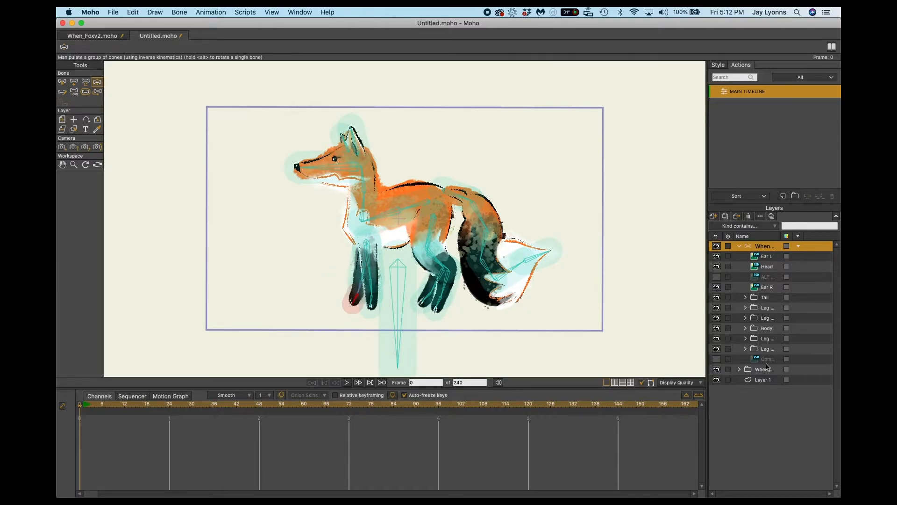
Hide the reference fox layer and test all four legs and the tail with Manipulate Bones, undoing each test pose.
left_click(716, 370)
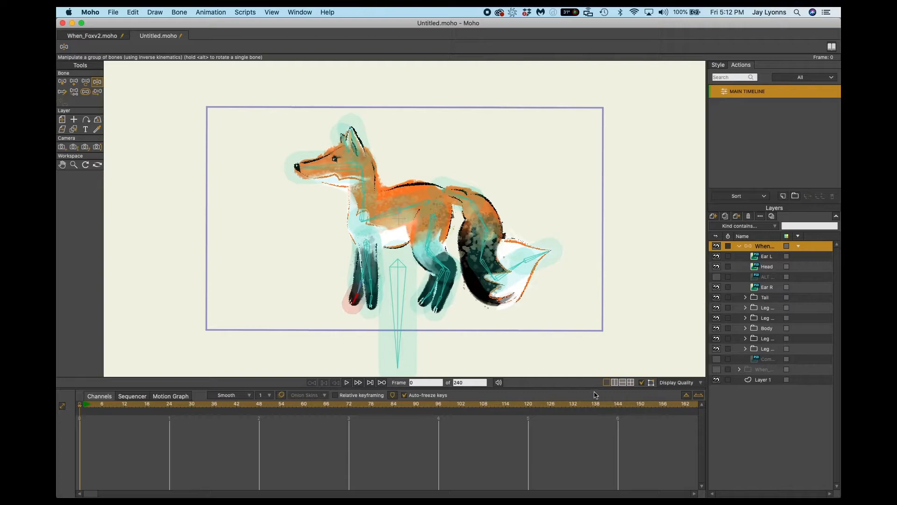
left_click_drag(355, 299, 304, 231)
key("super+z")
left_click_drag(371, 304, 327, 292)
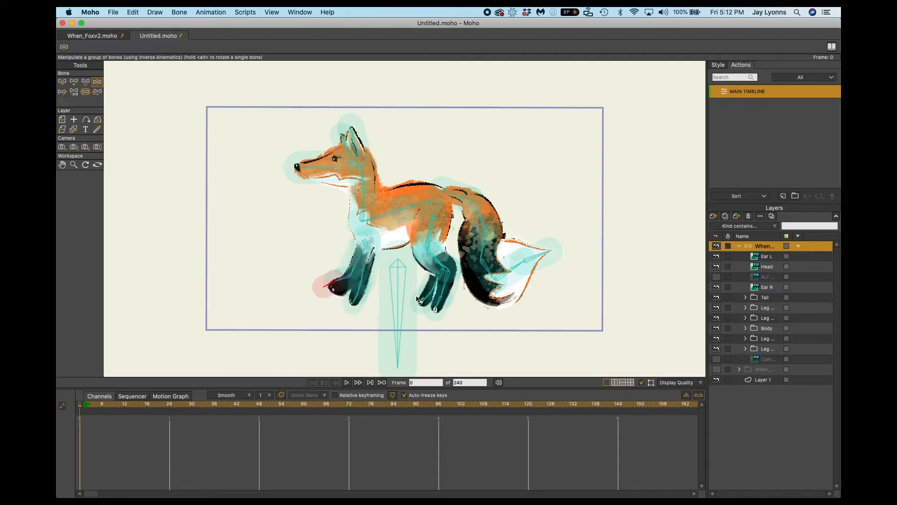
key("super+z")
left_click_drag(423, 301, 397, 282)
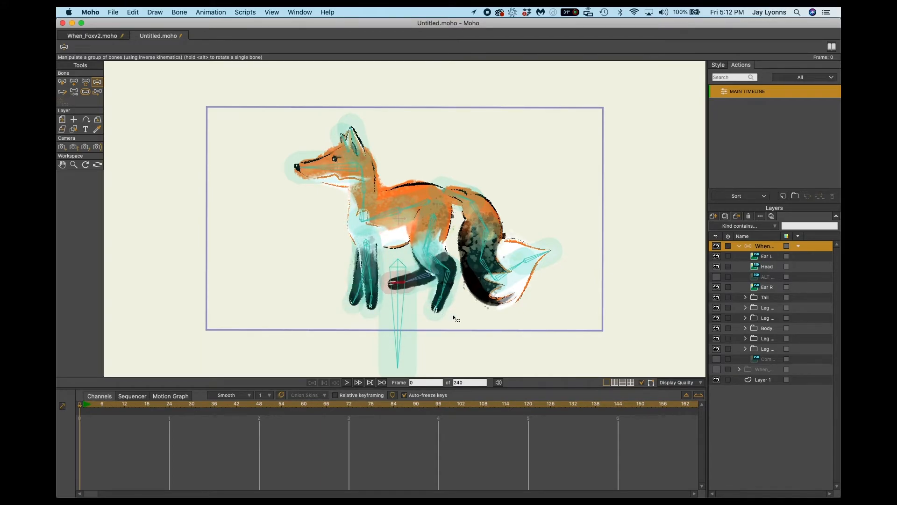
key("super+z")
left_click_drag(437, 309, 481, 310)
key("super+z")
left_click_drag(464, 196, 461, 182)
key("super+z")
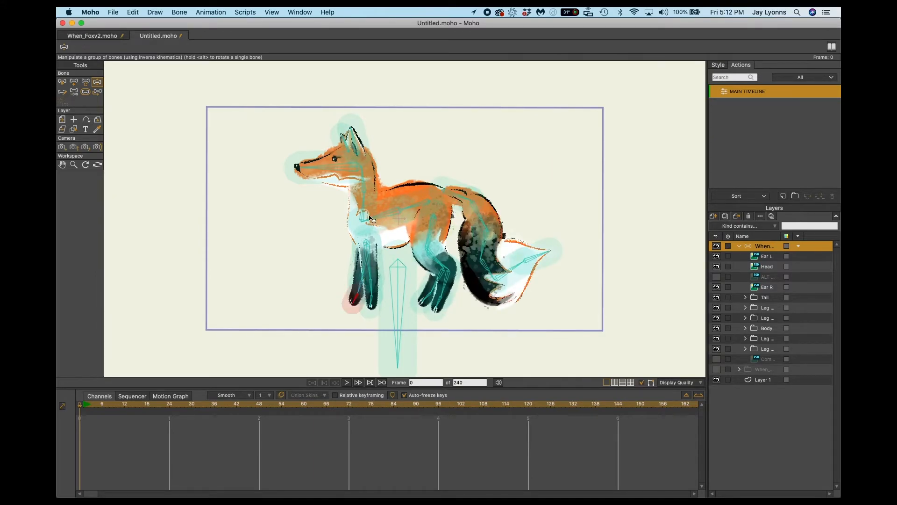
Test the fox's head and body with Manipulate Bones and undo each test pose.
left_click_drag(338, 170, 322, 204)
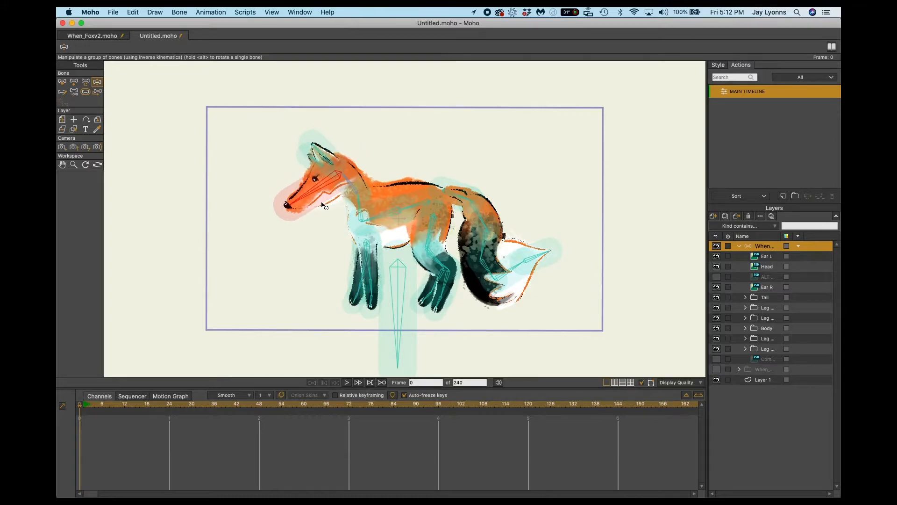
key("super+z")
left_click_drag(420, 211, 422, 217)
key("super+z")
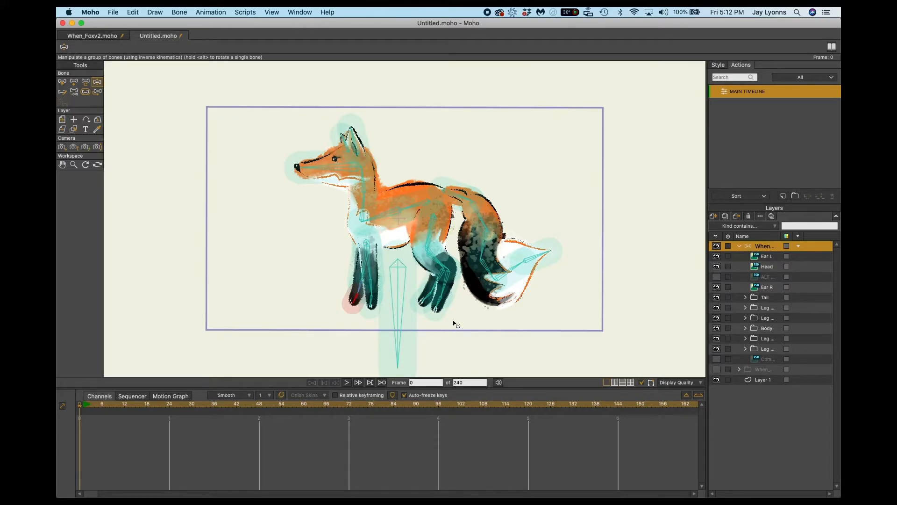
Select all bones of the near hind leg and toggle the visibility of its layer group to identify it.
key("b")
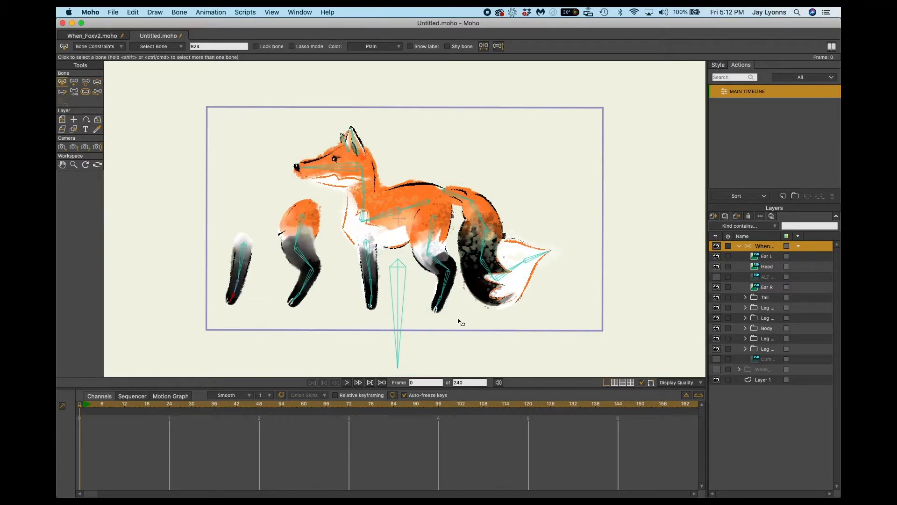
left_click_drag(460, 320, 417, 215)
left_click(461, 320)
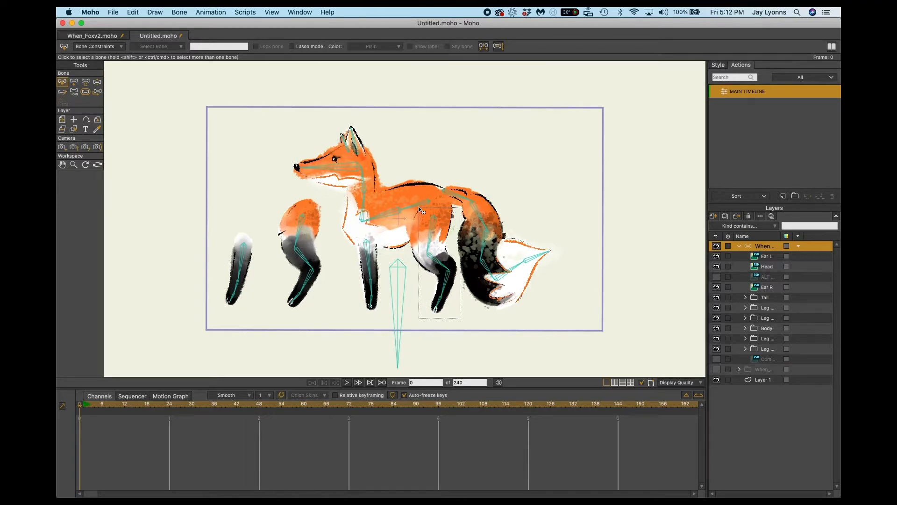
left_click(463, 321)
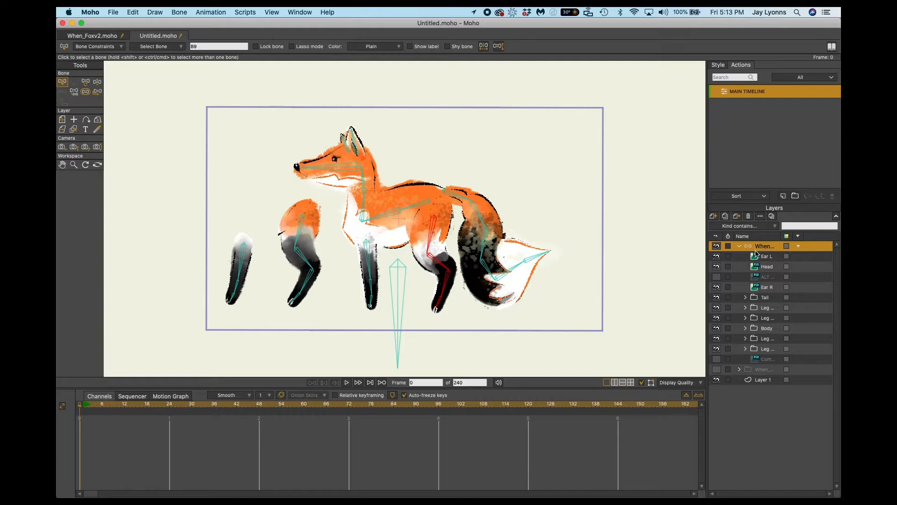
left_click(717, 319)
left_click(717, 319)
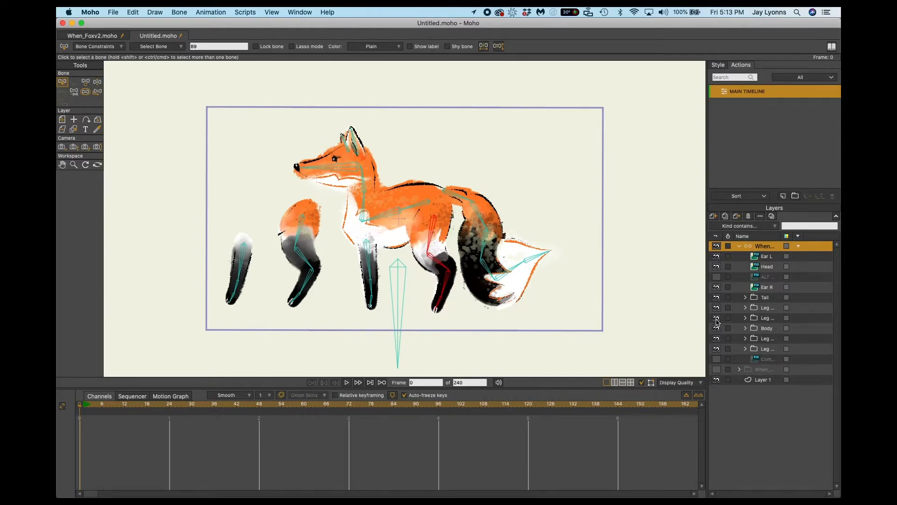
Bind the three image layers in the near hind leg group to that leg's bones with Use Selected Bones For Flexi-Binding.
left_click(745, 318)
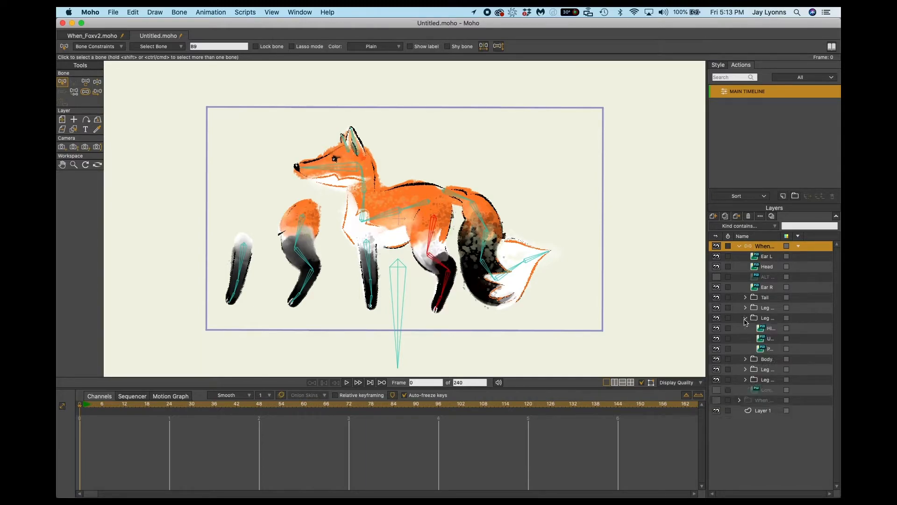
left_click(767, 333)
left_click(766, 340, "shift")
left_click(768, 349, "shift")
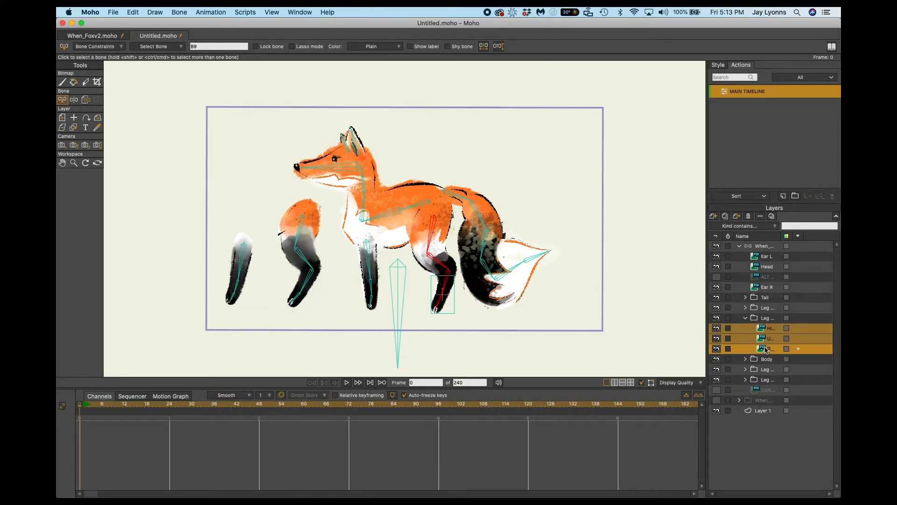
left_click(716, 329)
left_click(716, 329)
left_click(175, 12)
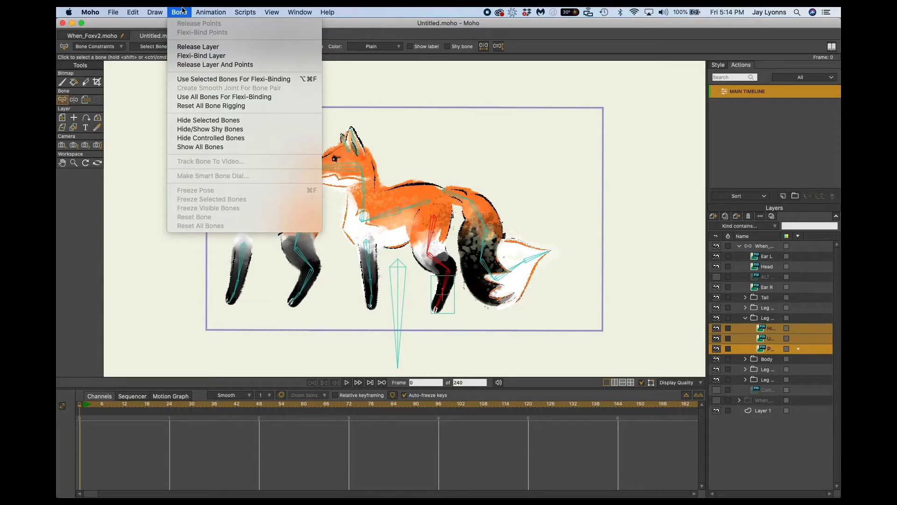
left_click(194, 82)
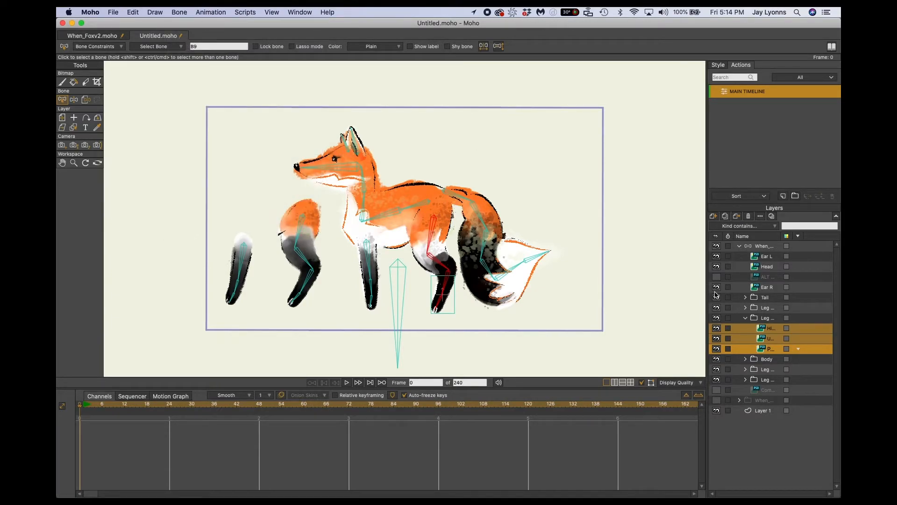
left_click(180, 12)
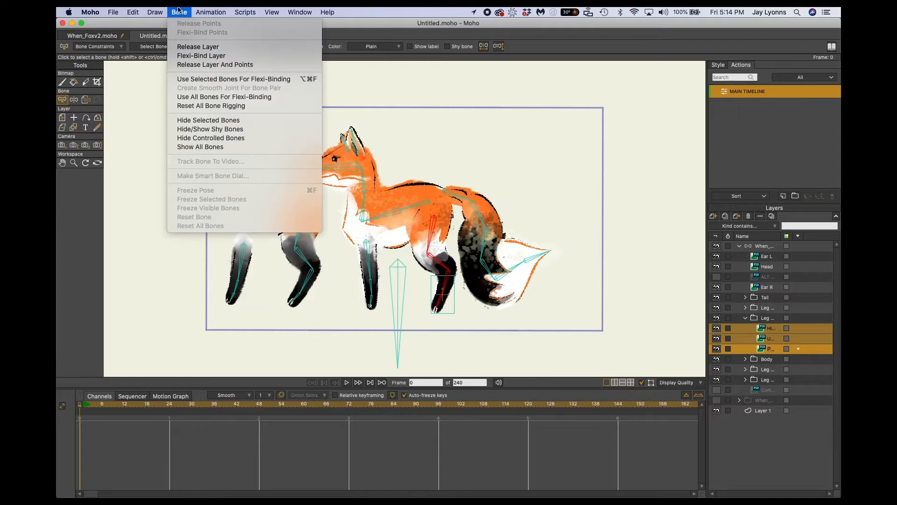
left_click(183, 81)
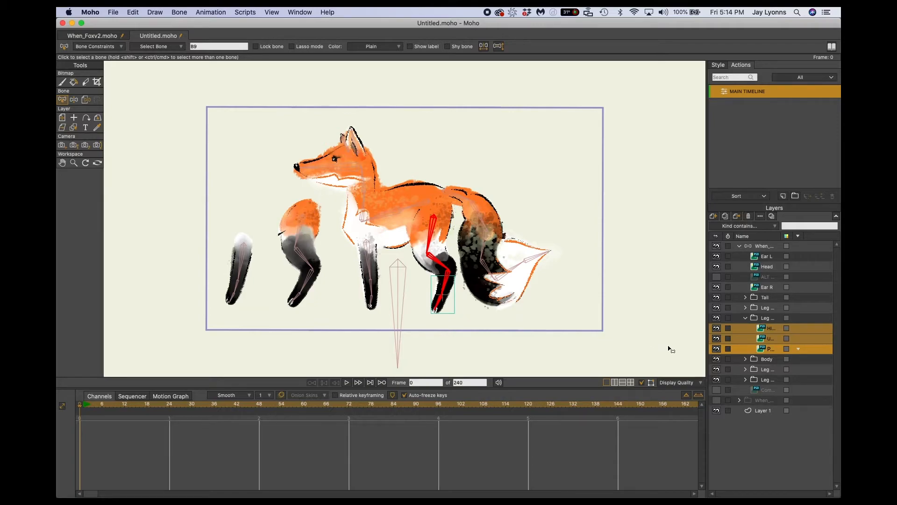
left_click(746, 319)
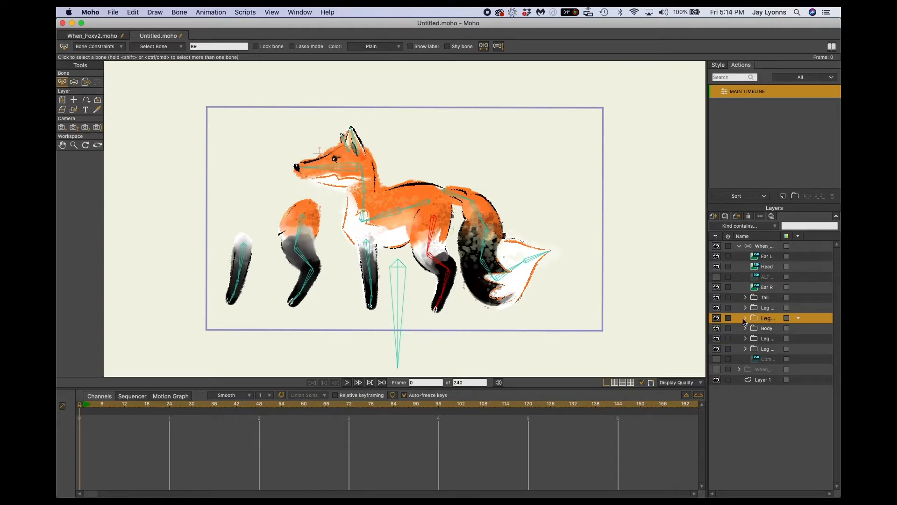
Select all bones of the near front leg and toggle the leg groups' visibility to identify its layer group.
left_click(758, 247)
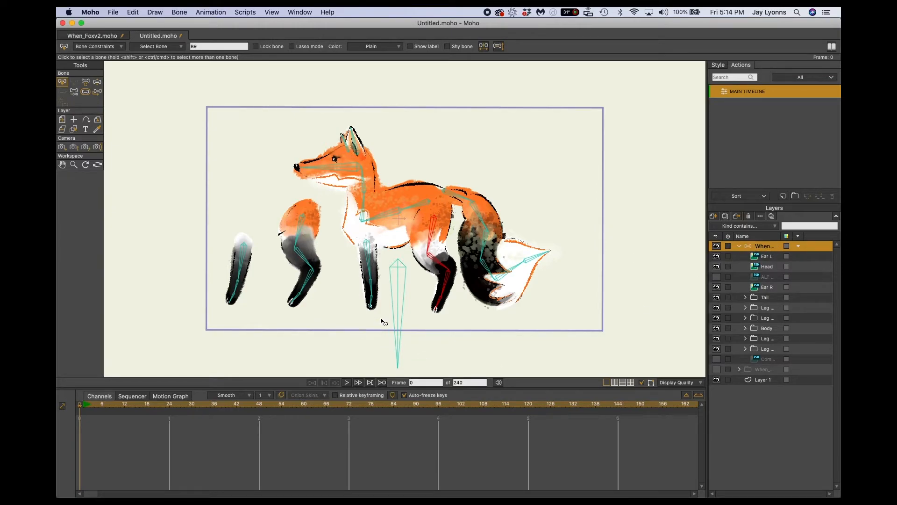
left_click_drag(386, 322, 350, 234)
left_click_drag(390, 321, 356, 236)
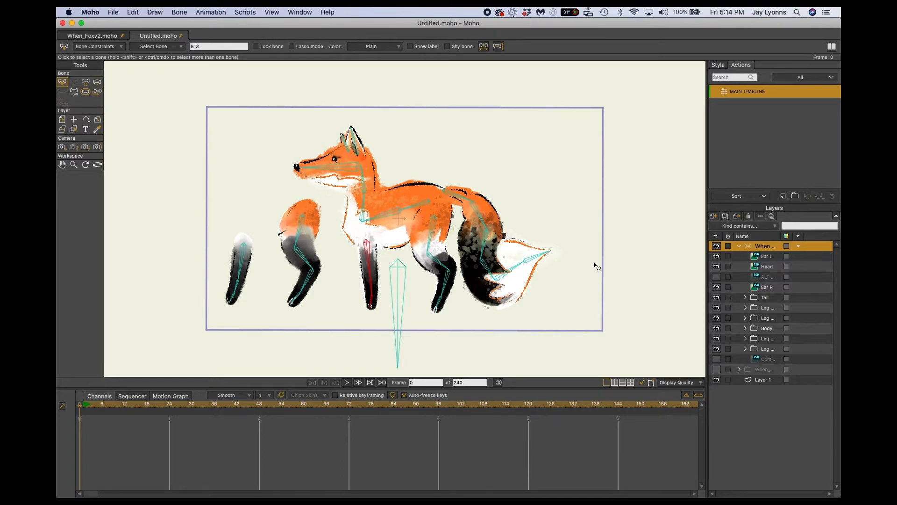
left_click(717, 319)
left_click(716, 318)
left_click(717, 308)
left_click(716, 308)
left_click(716, 308)
left_click(716, 308)
left_click(716, 308)
left_click(716, 308)
left_click(716, 308)
left_click(716, 308)
Bind both image layers in the near front leg group to that leg's bones with Use Selected Bones For Flexi-Binding.
left_click(745, 307)
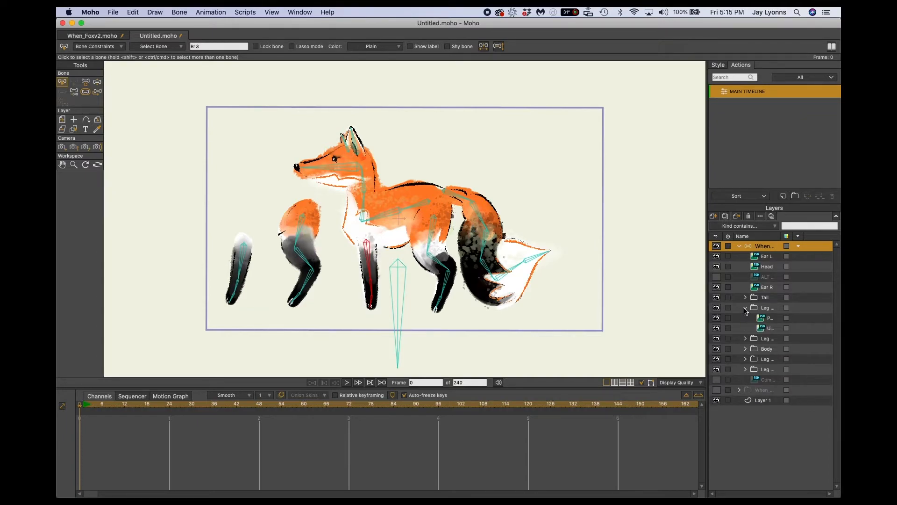
left_click(767, 319)
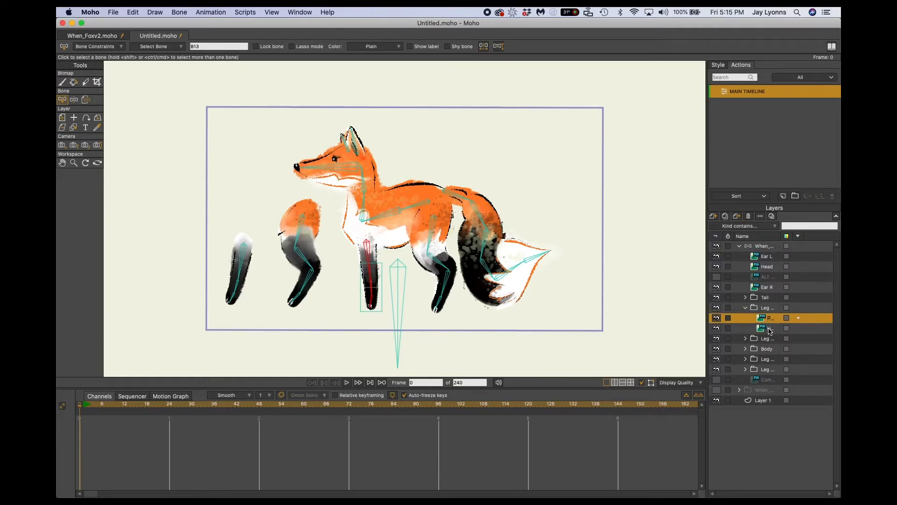
left_click(770, 329, "shift")
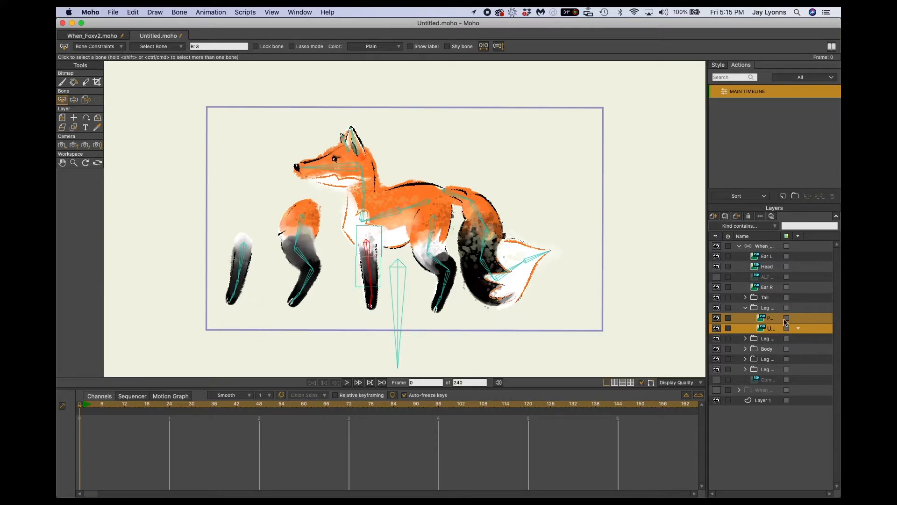
left_click(177, 11)
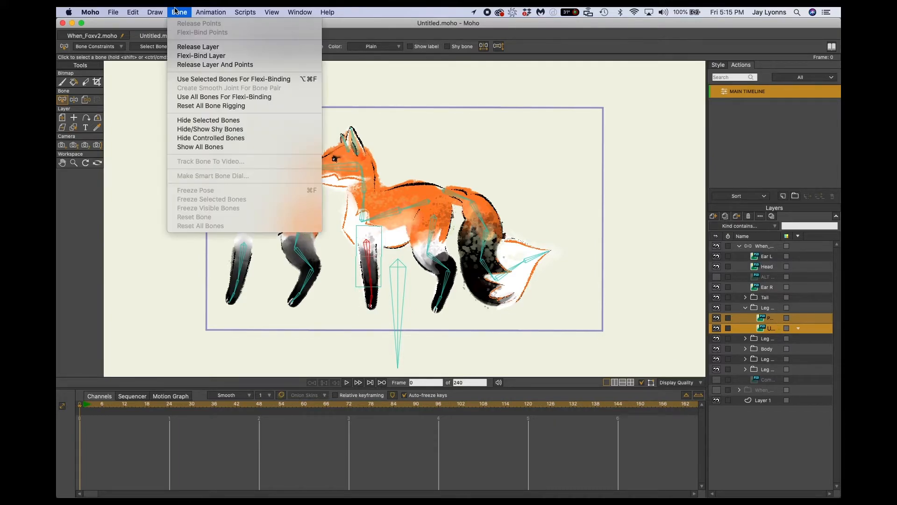
left_click(197, 80)
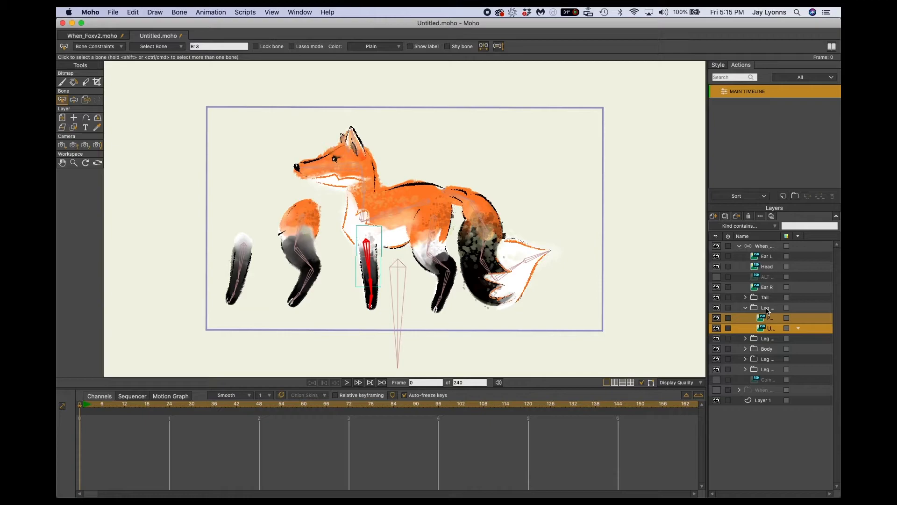
Bind all layers in the Tail group, including its nested group, to only the tail bones with Use Selected Bones For Flexi-Binding.
left_click(761, 247)
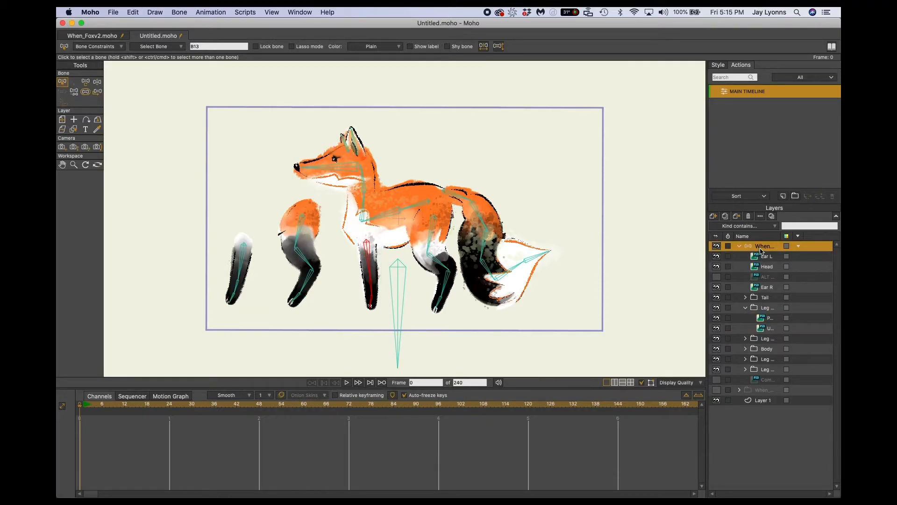
right_click(579, 301, "alt")
left_click_drag(578, 308, 463, 180)
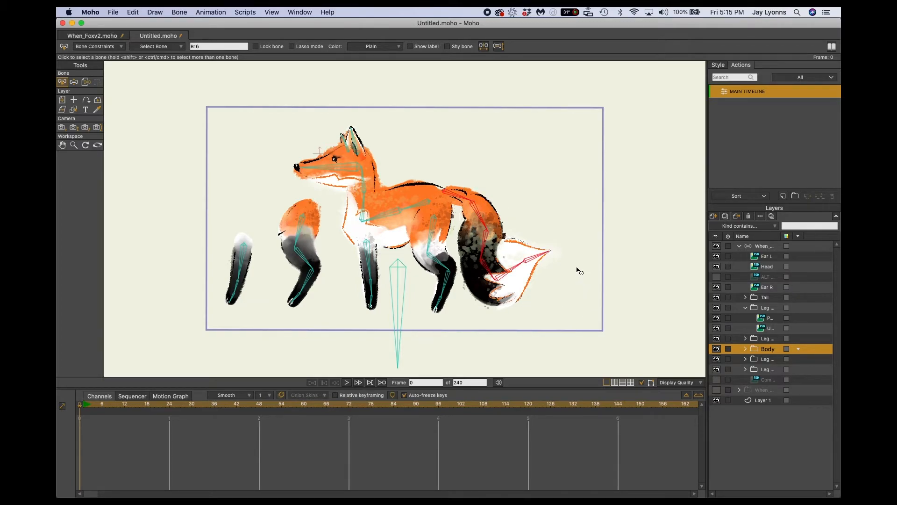
left_click(745, 297)
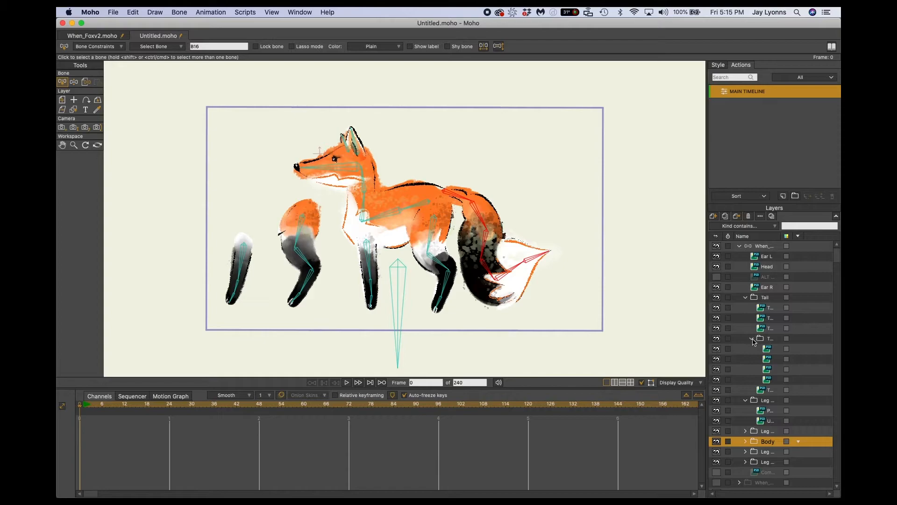
left_click(767, 309)
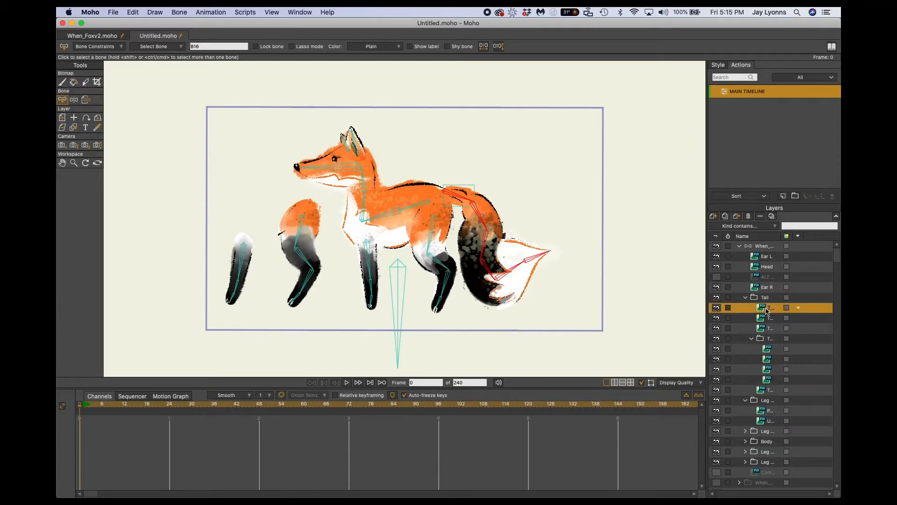
left_click(769, 391, "shift")
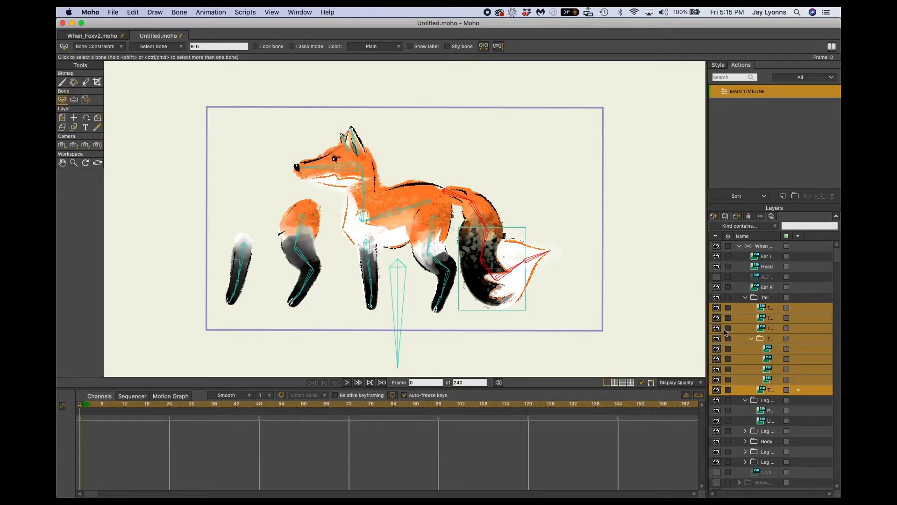
left_click(178, 11)
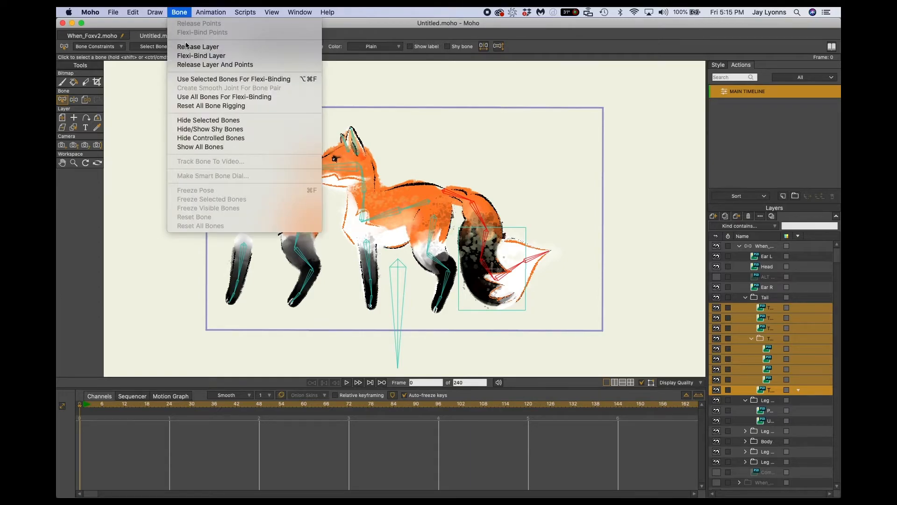
left_click(192, 79)
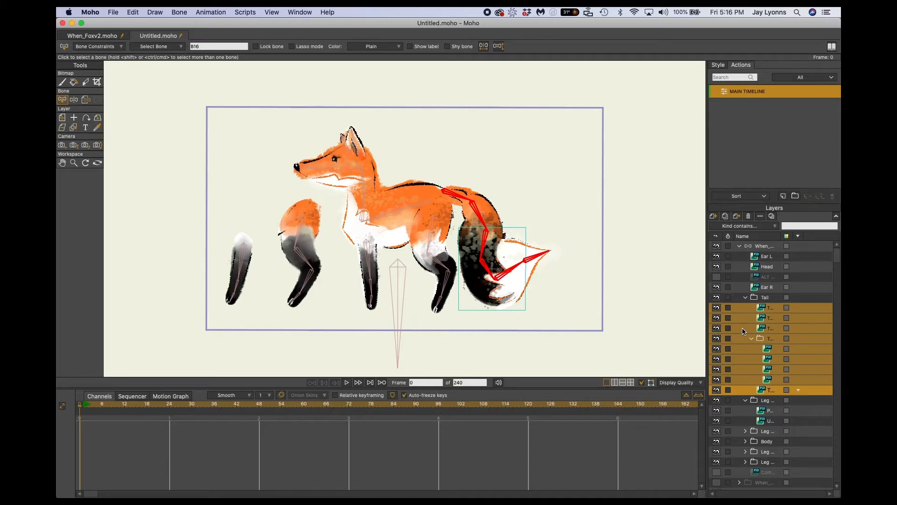
left_click(746, 298)
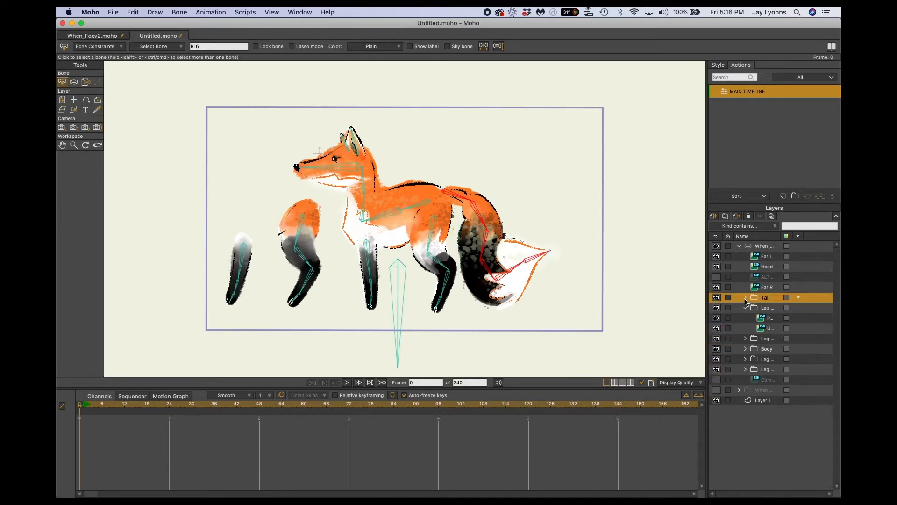
Bind the three Body group layers to the torso and neck bones with Use Selected Bones For Flexi-Binding, and collapse the open groups.
left_click(759, 247)
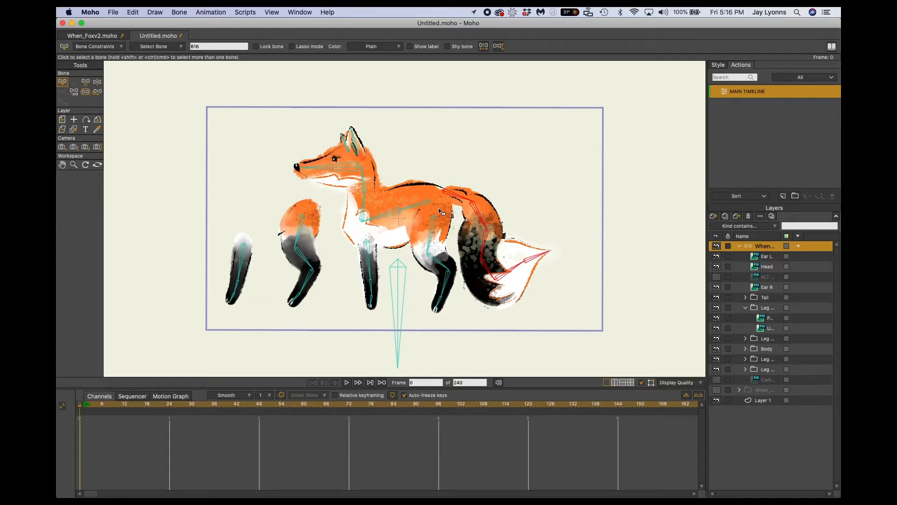
left_click(422, 208)
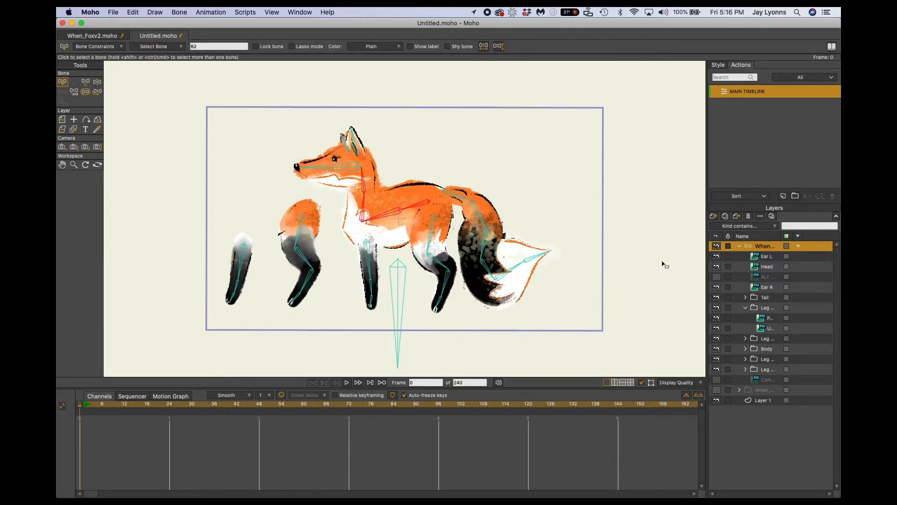
left_click(746, 350)
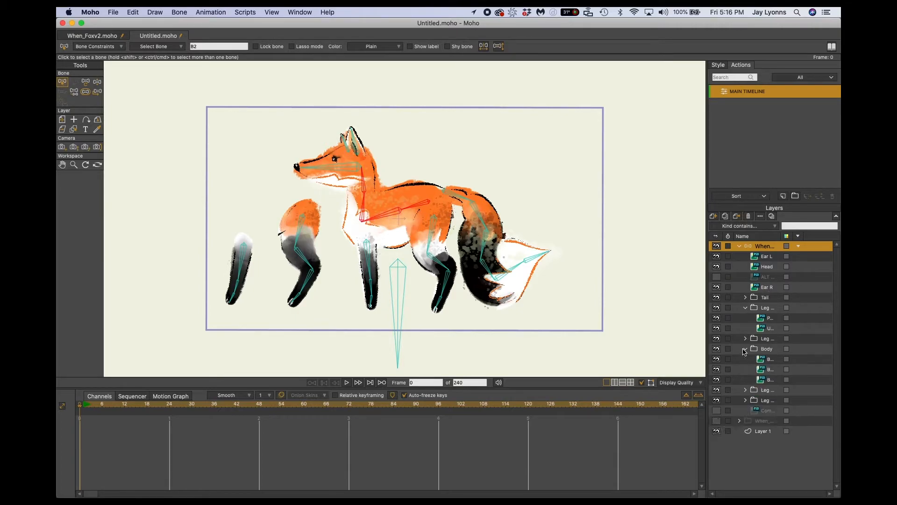
left_click(770, 360)
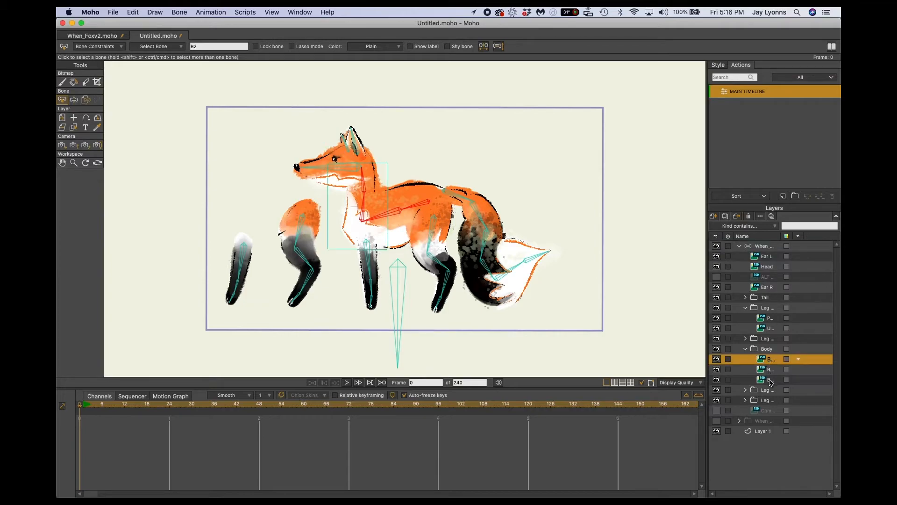
left_click(764, 380, "shift")
left_click(180, 13)
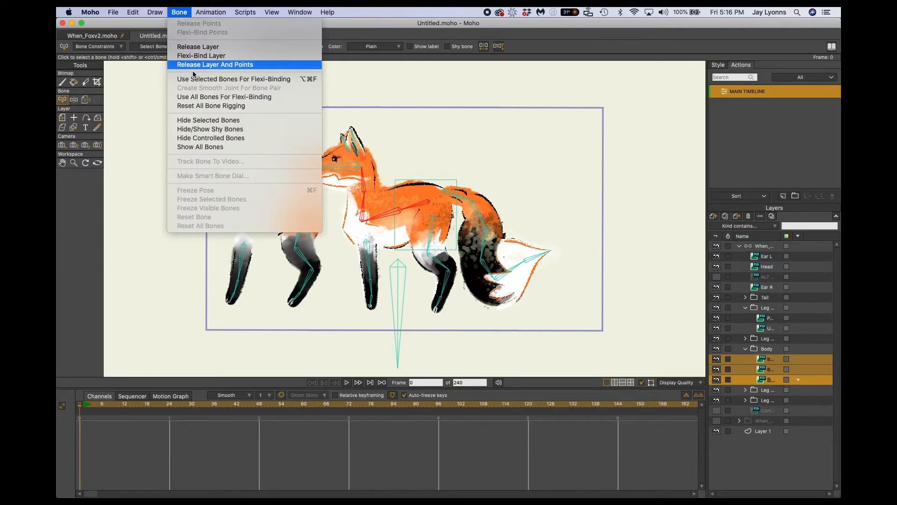
left_click(196, 84)
left_click(746, 350)
left_click(745, 308)
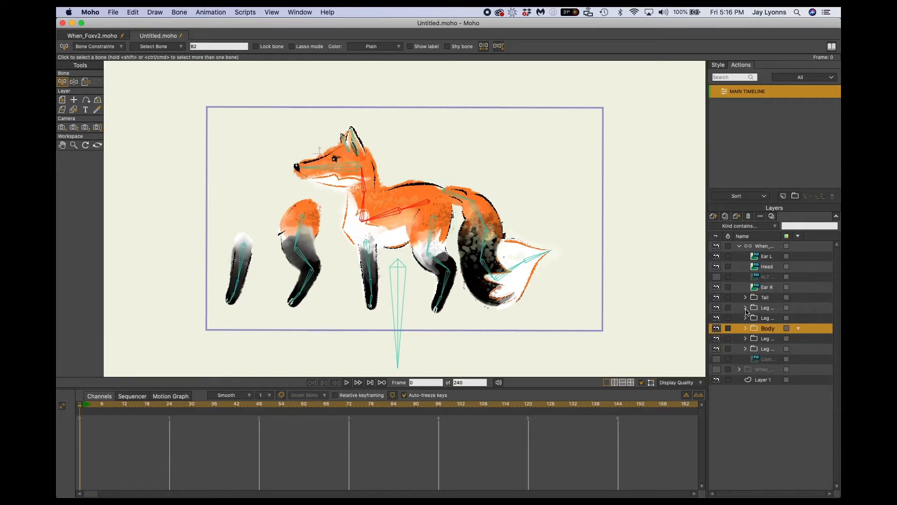
Bind the Head layer to only the head bone with Use Selected Bones For Flexi-Binding.
left_click(762, 246)
left_click(341, 171)
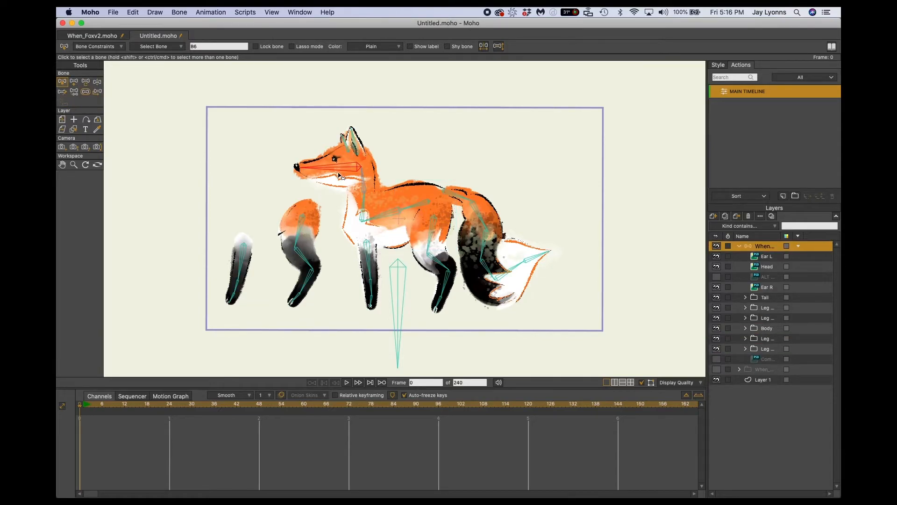
left_click(772, 270)
left_click(180, 12)
left_click(195, 78)
Bind the Ear L layer to only its own ear bone with Use Selected Bones For Flexi-Binding.
left_click(765, 257)
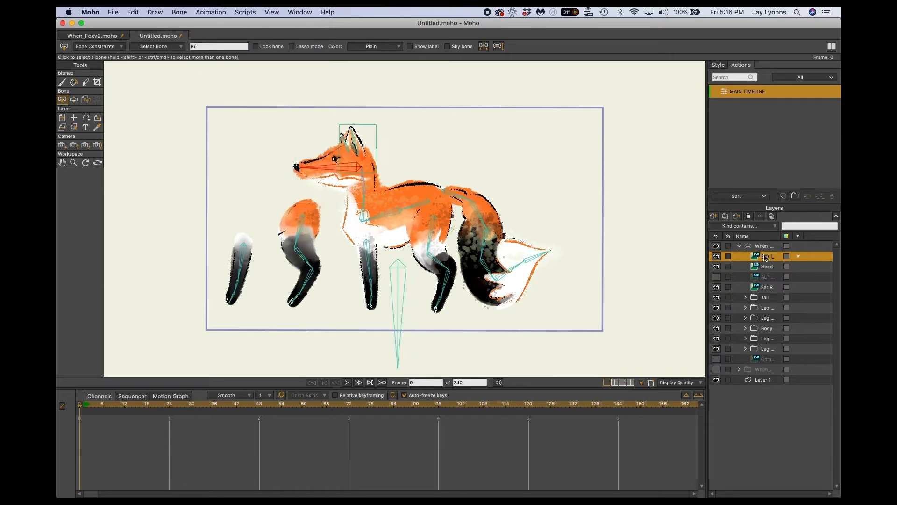
left_click(764, 246)
left_click(357, 150)
left_click(770, 260)
left_click(133, 12)
mouse_move(180, 13)
left_click(196, 79)
Bind the Ear R layer to only the far ear's bone with Use Selected Bones For Flexi-Binding.
left_click(765, 246)
left_click(344, 141)
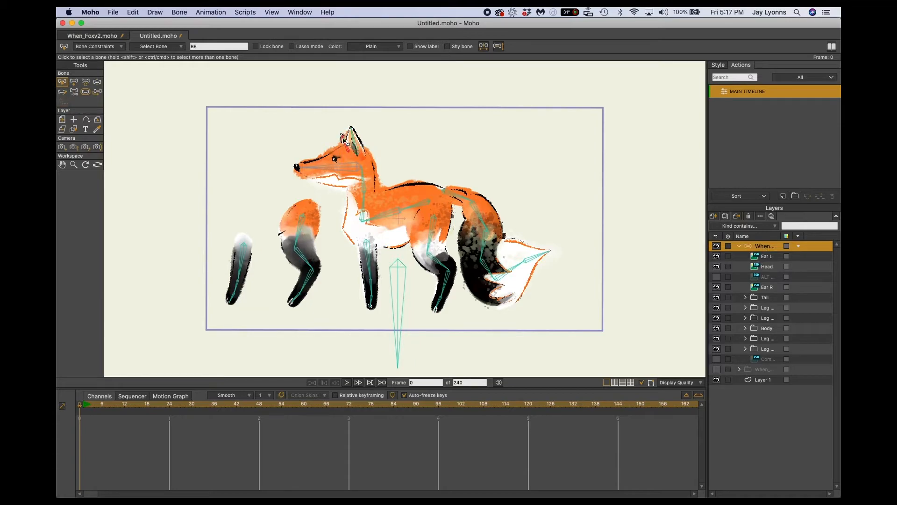
left_click(767, 287)
left_click(180, 12)
left_click(193, 79)
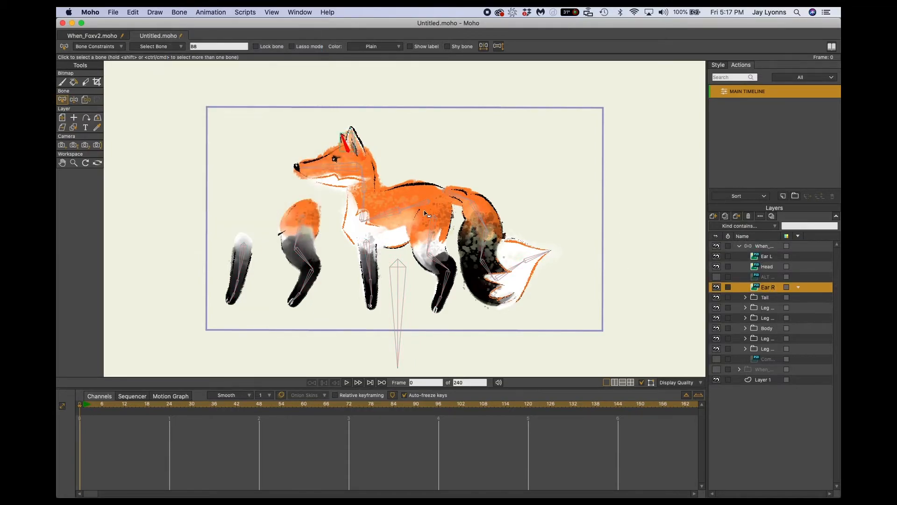
Bind all layers in the far hind leg group to that leg's bones with Use Selected Bones For Flexi-Binding, and collapse the group.
left_click(329, 313)
left_click(309, 268)
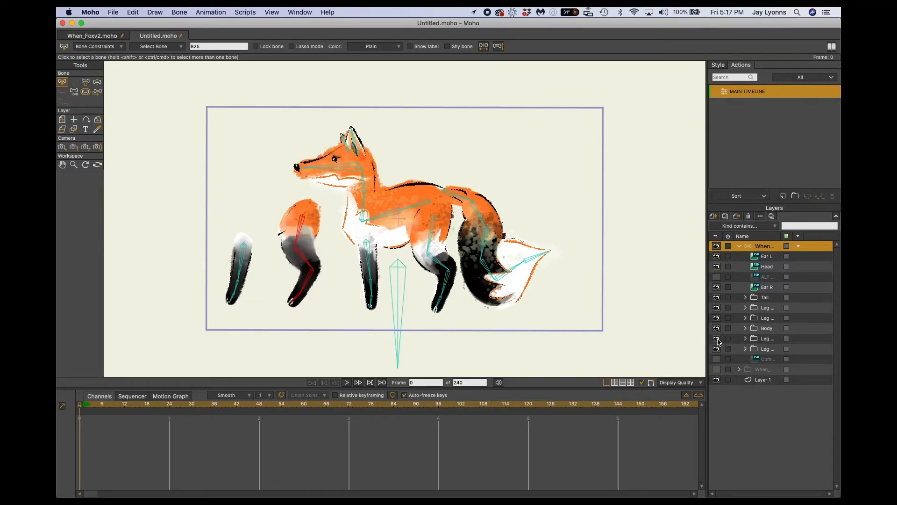
left_click(746, 338)
left_click(767, 349)
left_click(767, 380, "shift")
left_click(180, 12)
left_click(192, 80)
left_click(746, 339)
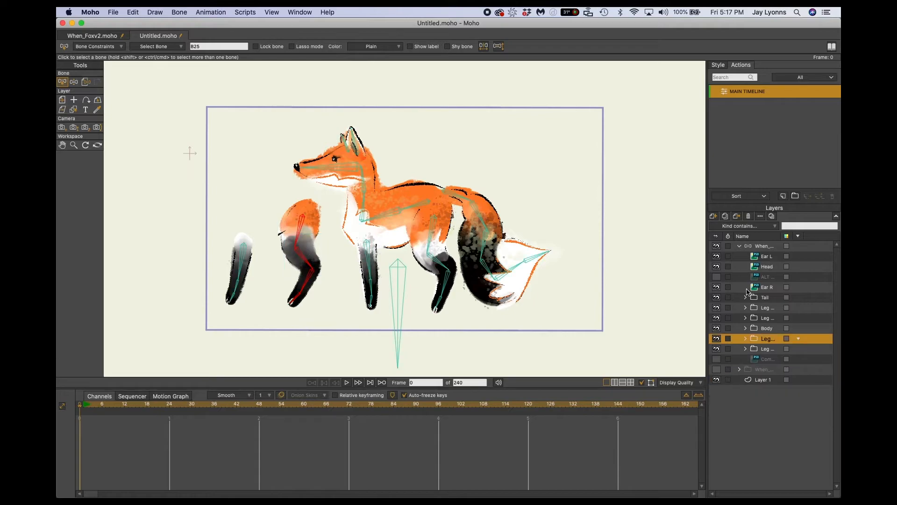
Bind both image layers in the far front leg group to that leg's bones with Use Selected Bones For Flexi-Binding.
left_click(745, 349)
left_click(771, 359)
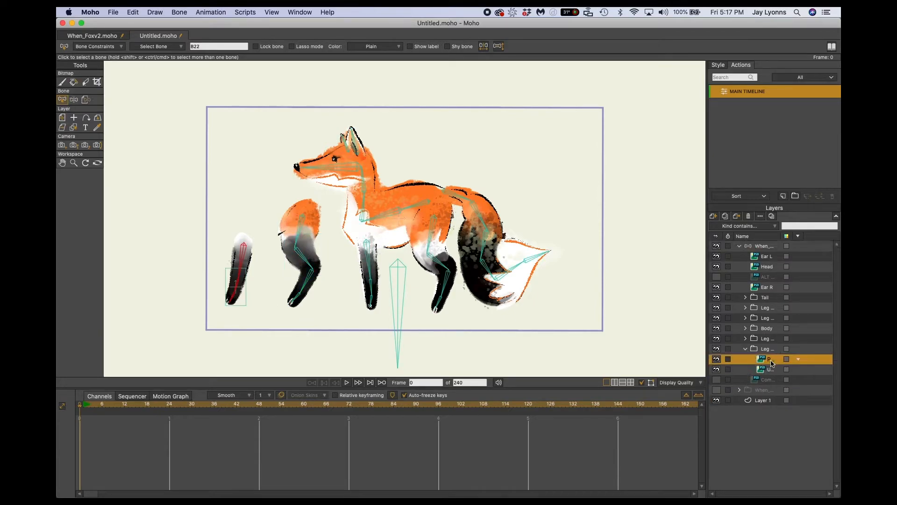
left_click(769, 369, "shift")
left_click(180, 12)
left_click(192, 80)
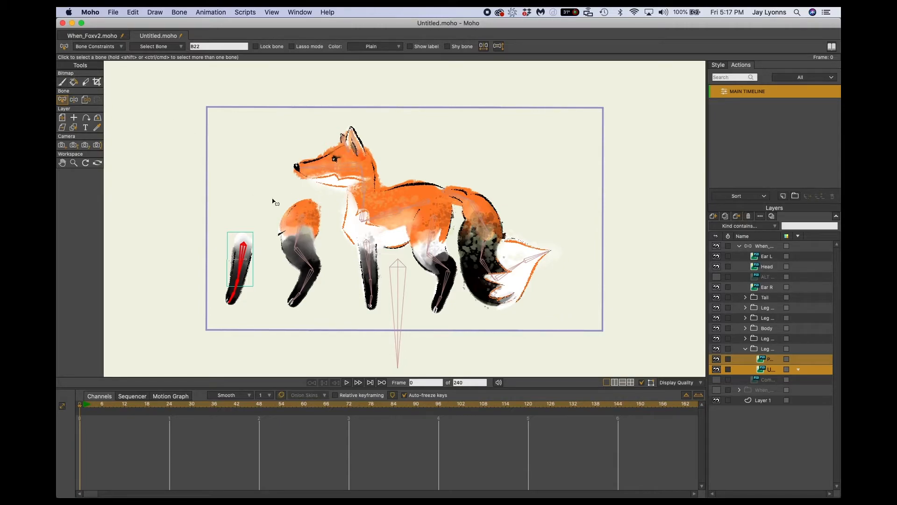
Test the front leg bindings by swinging each front leg forward with Manipulate Bones, undoing each pose.
key("z")
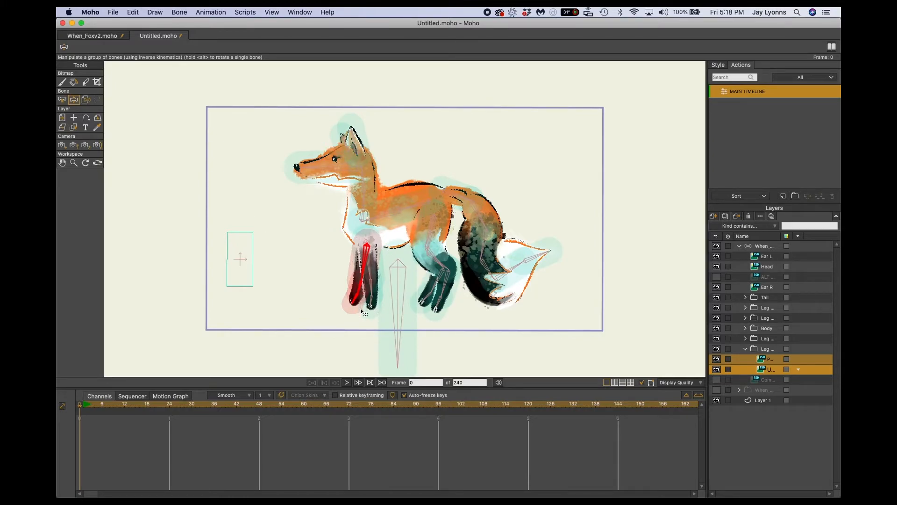
left_click_drag(364, 316, 315, 262)
key("super+z")
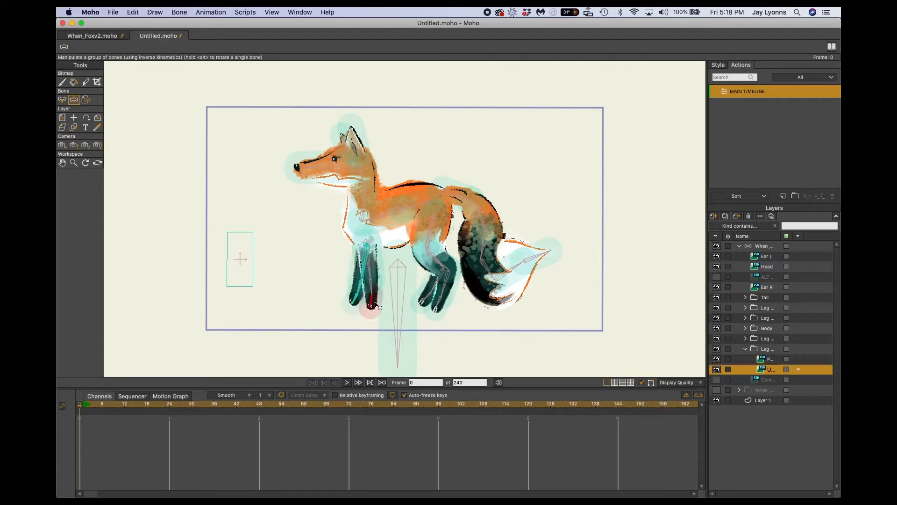
left_click_drag(376, 306, 332, 301)
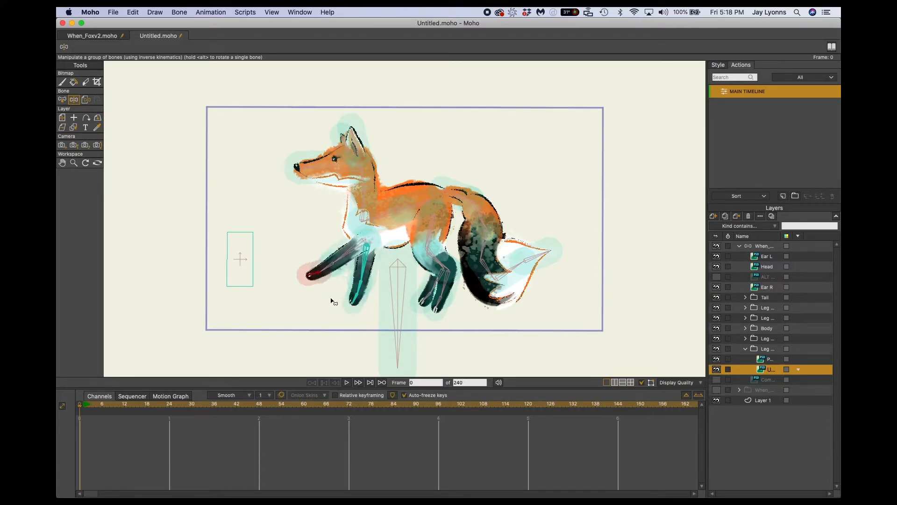
key("super+z")
Test the hind leg and head bindings by moving their bones with Manipulate Bones, and undo the poses.
left_click_drag(440, 306, 399, 291)
key("super+z")
left_click_drag(433, 295, 475, 286)
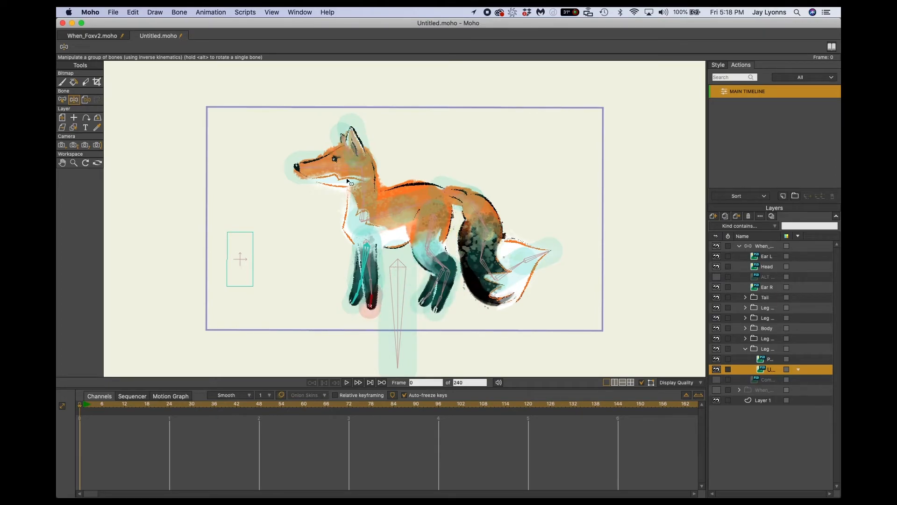
mouse_move(339, 175)
left_mouse_down()
mouse_move(313, 196)
mouse_move(327, 155)
mouse_move(327, 173)
left_mouse_up()
left_click_drag(355, 301, 459, 305)
key("super+z")
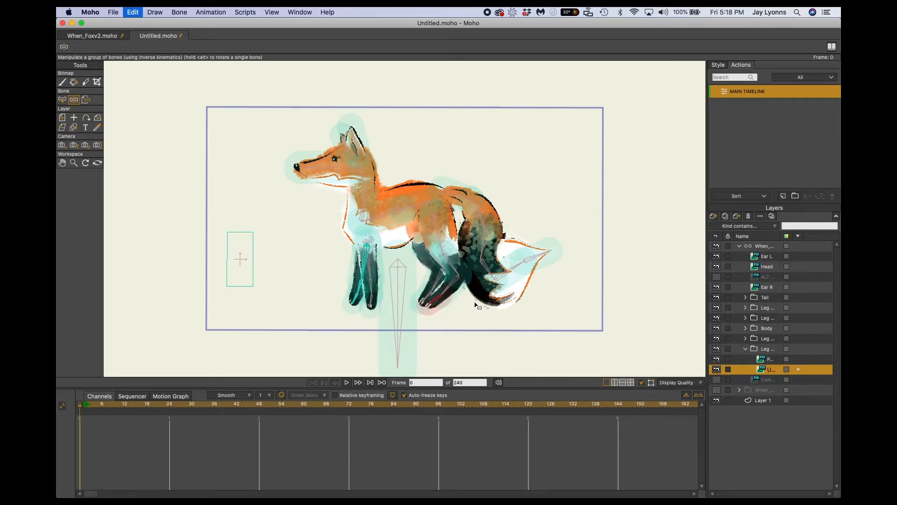
key("super+z")
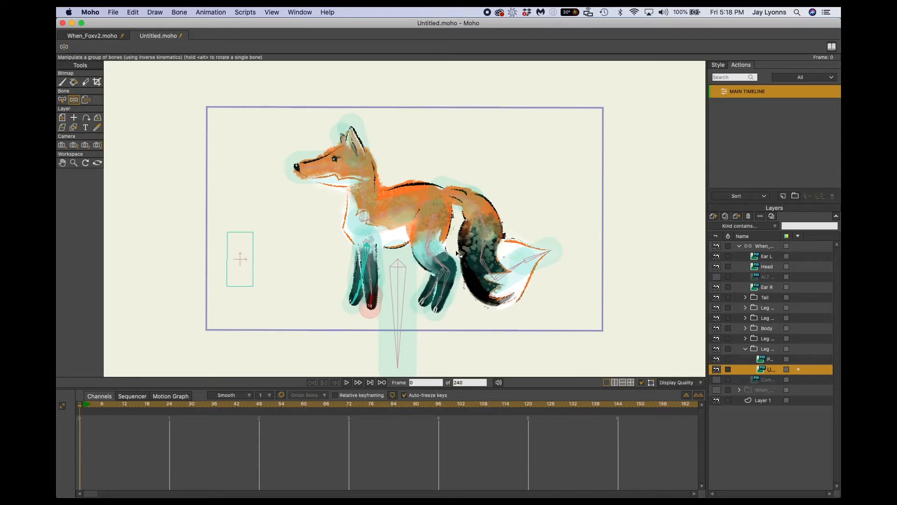
Test the tail binding by lifting the tail from its tip and from its upper part, undoing each pose.
left_click_drag(531, 256, 577, 206)
key("super+z")
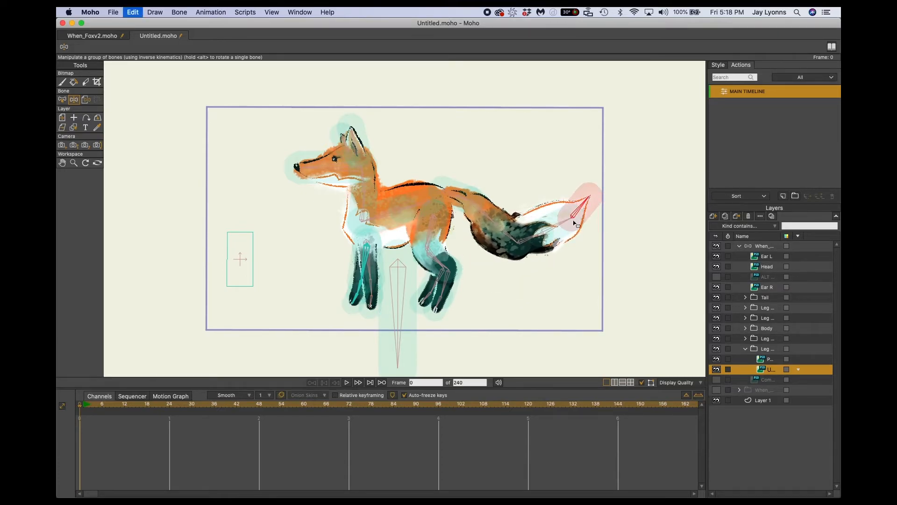
left_click_drag(530, 260, 619, 200)
key("super+z")
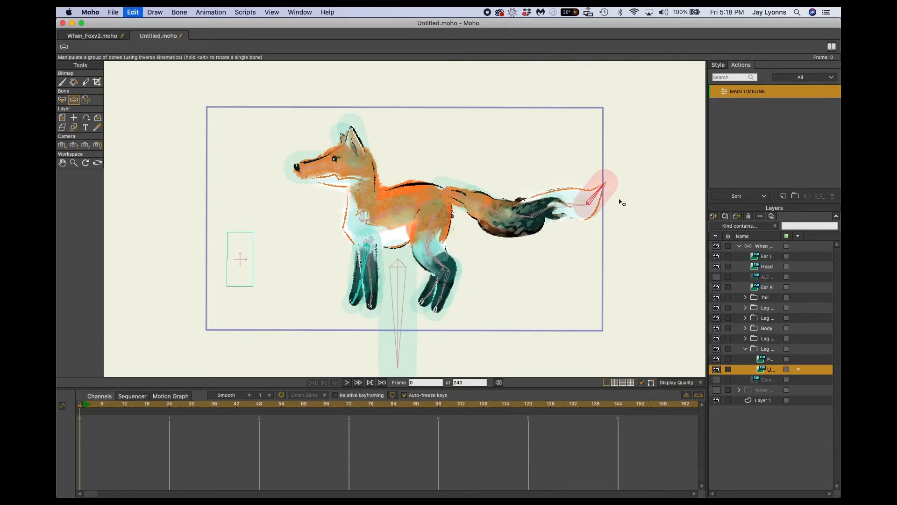
left_click_drag(467, 207, 511, 218)
key("super+z")
Test-pose the head bone and the root bone with Manipulate Bones, undoing each movement.
left_click_drag(341, 166, 308, 214)
key("super+z")
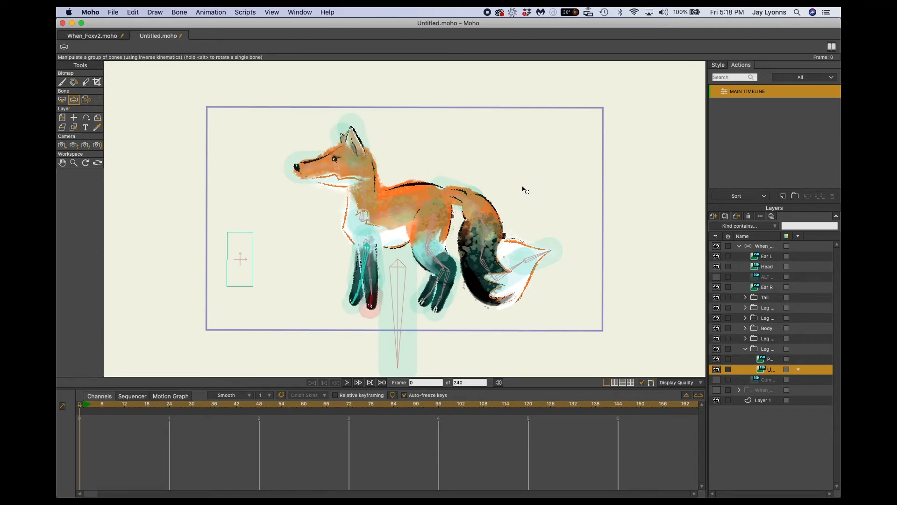
left_click_drag(399, 311, 437, 297)
key("super+z")
Collapse the far front leg group and recheck the hind and front leg bends with Manipulate Bones, undoing each pose.
left_click(745, 349)
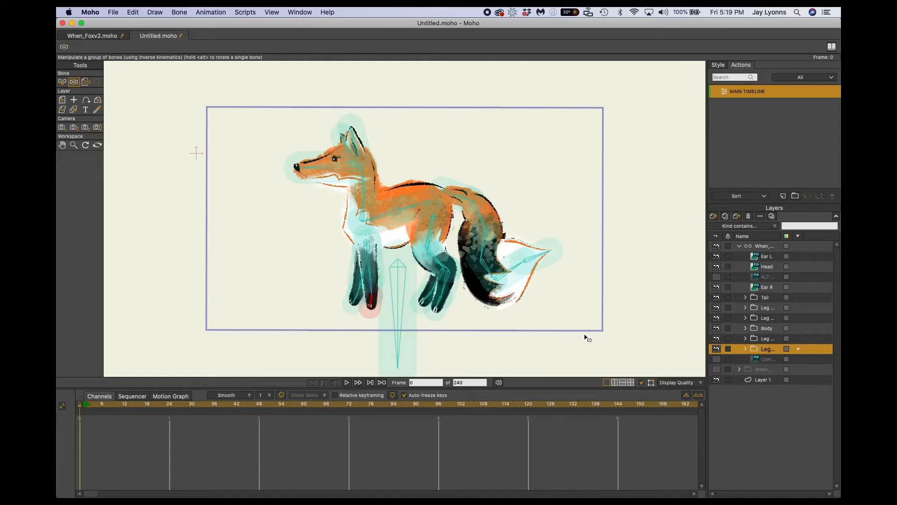
left_click_drag(444, 308, 453, 318)
key("super+z")
left_click_drag(369, 306, 345, 305)
key("super+z")
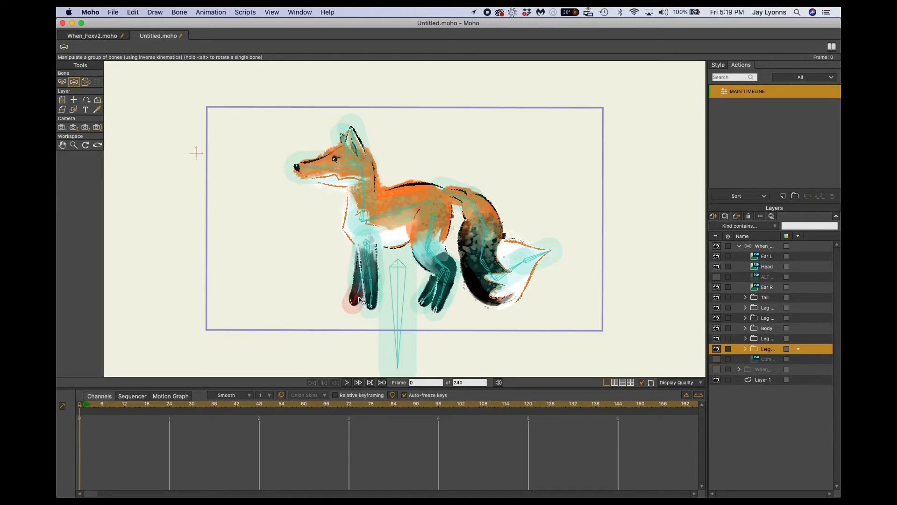
left_click_drag(358, 304, 334, 293)
key("super+z")
left_click(323, 171)
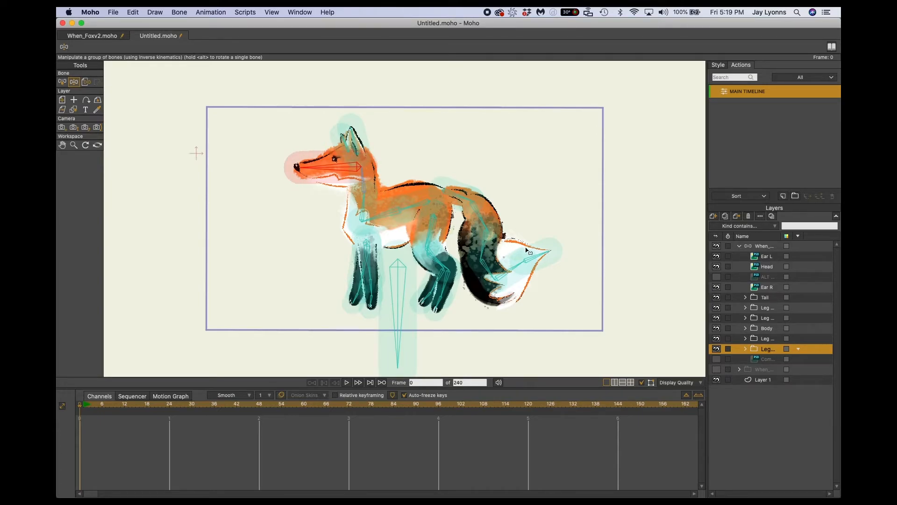
Select all bones in the fox's bone layer and reduce their Bone Strength, to about 0.21 on the head bone.
left_click(765, 247)
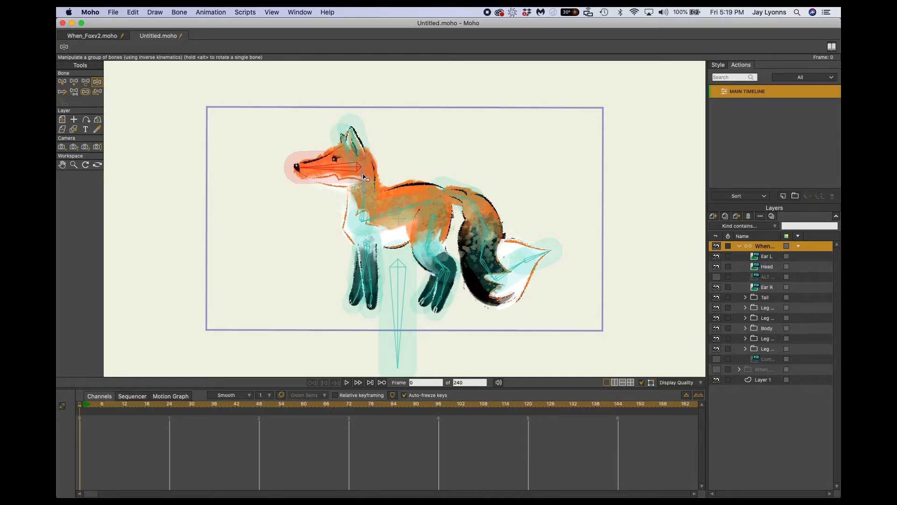
key("super+a")
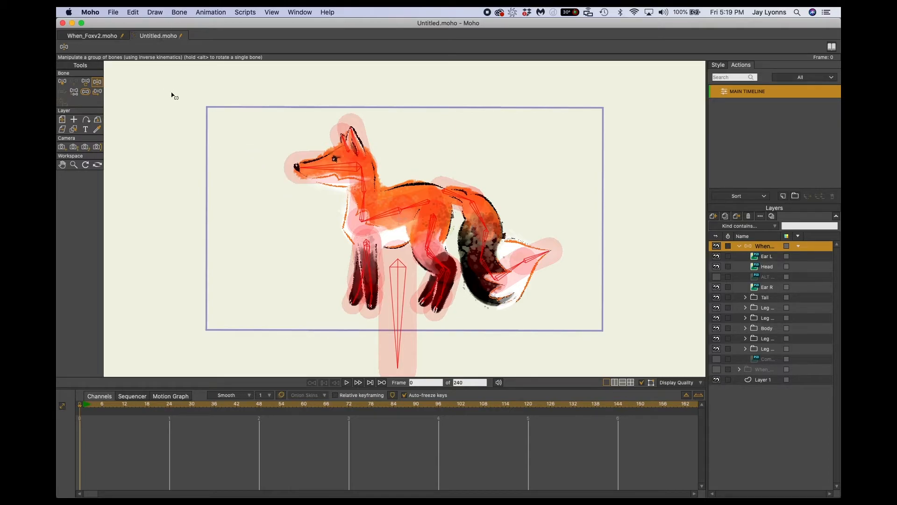
left_click(134, 12)
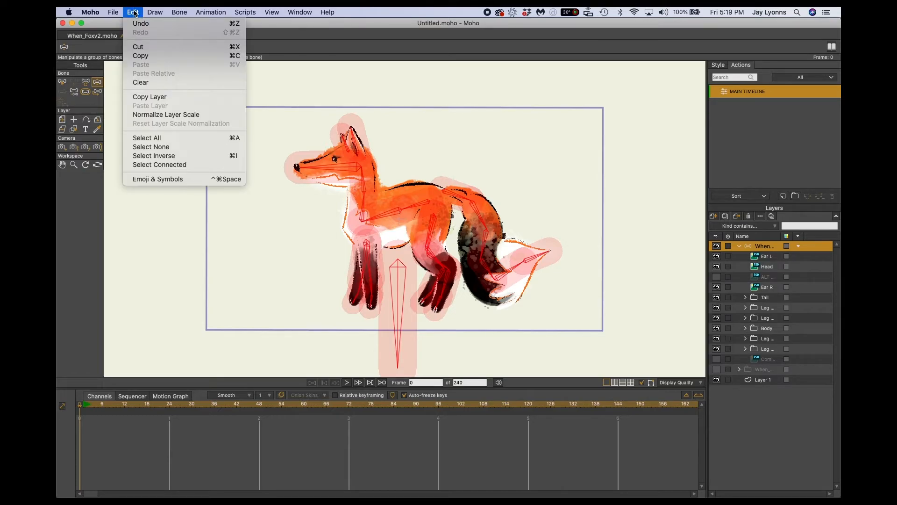
left_click(150, 138)
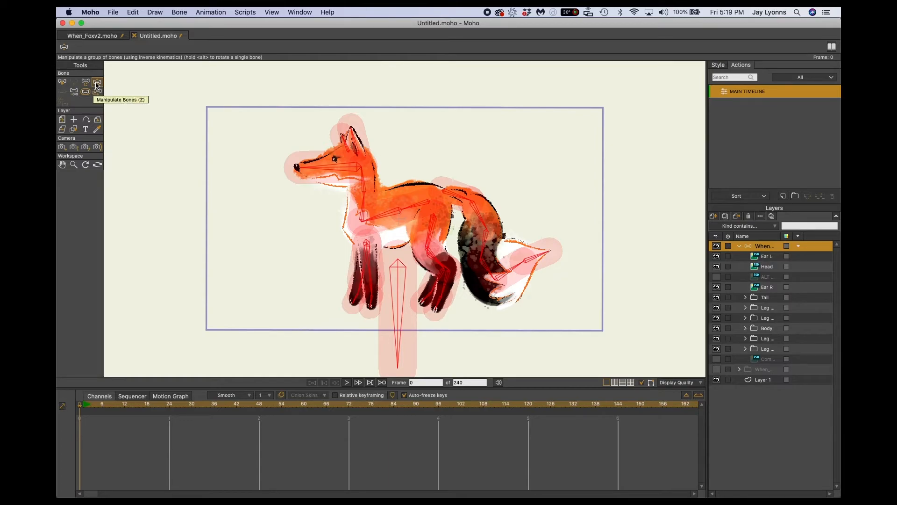
key("s")
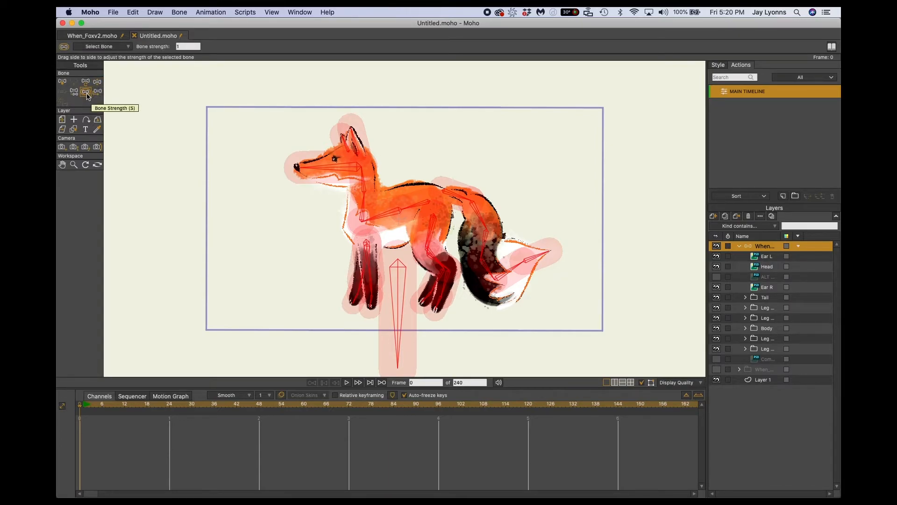
left_click_drag(528, 216, 478, 255)
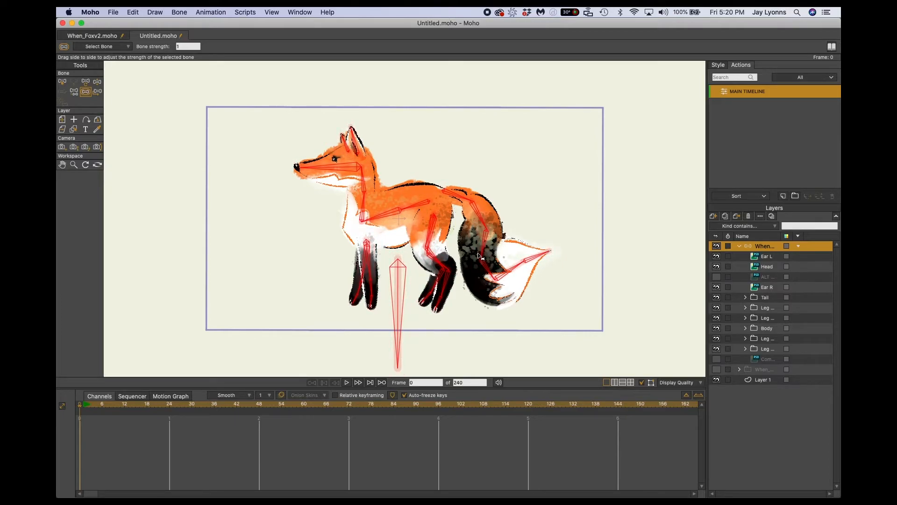
left_click_drag(480, 254, 479, 255)
left_click(384, 179)
left_click(342, 170)
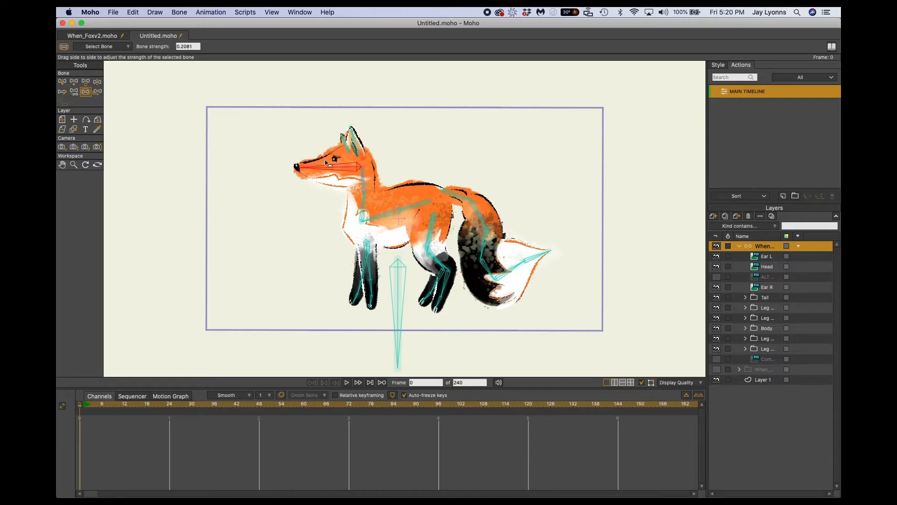
Try different Bone Strength values on the fox's neck and head bones, undoing the trial changes.
left_click(366, 187)
left_click_drag(369, 187, 451, 161)
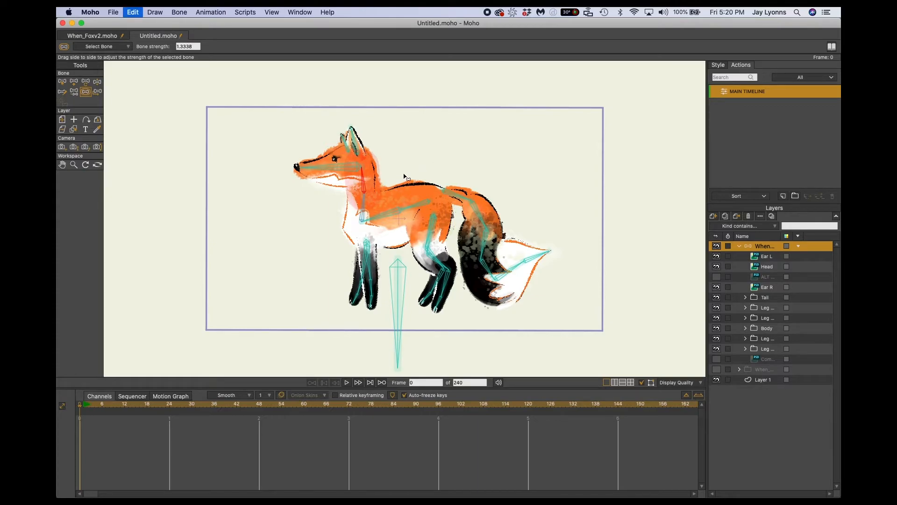
left_click(339, 169)
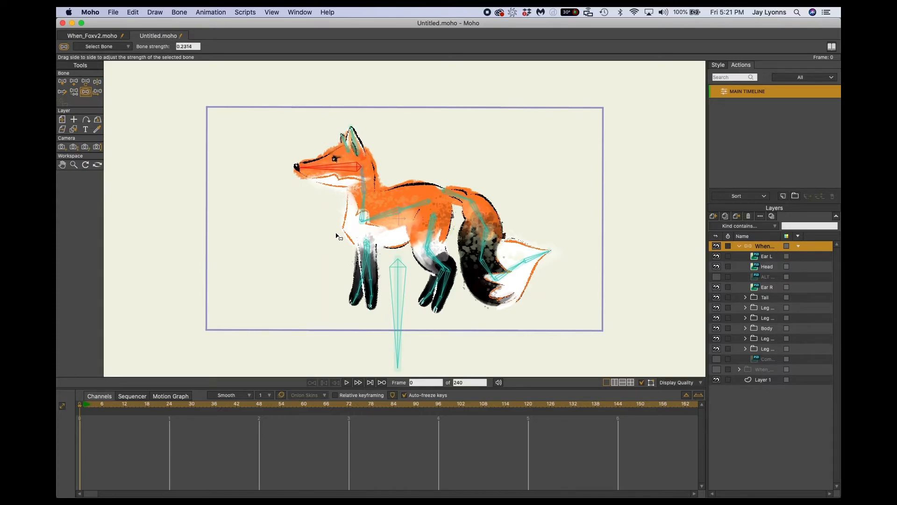
left_click_drag(306, 194, 407, 127)
key("super+z")
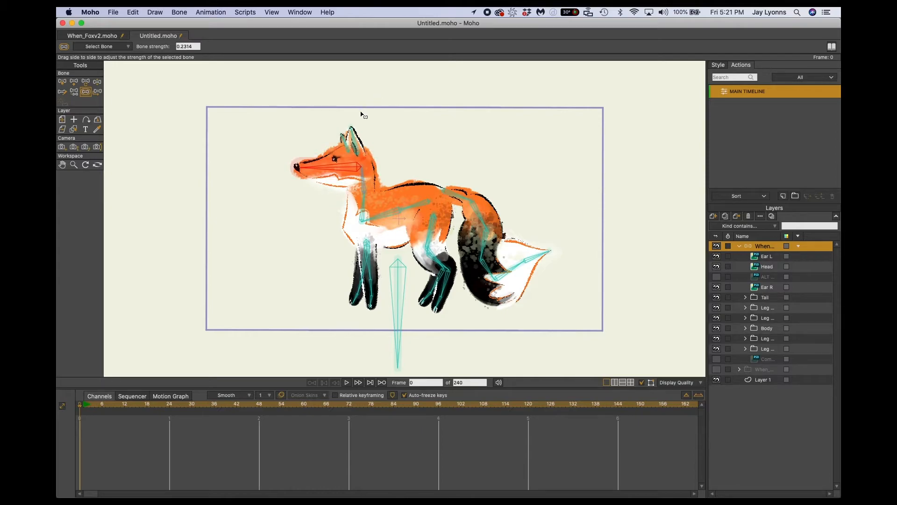
left_click_drag(360, 115, 462, 282)
Test-pose both front legs and both hind legs with Manipulate Bones, undoing each pose.
key("z")
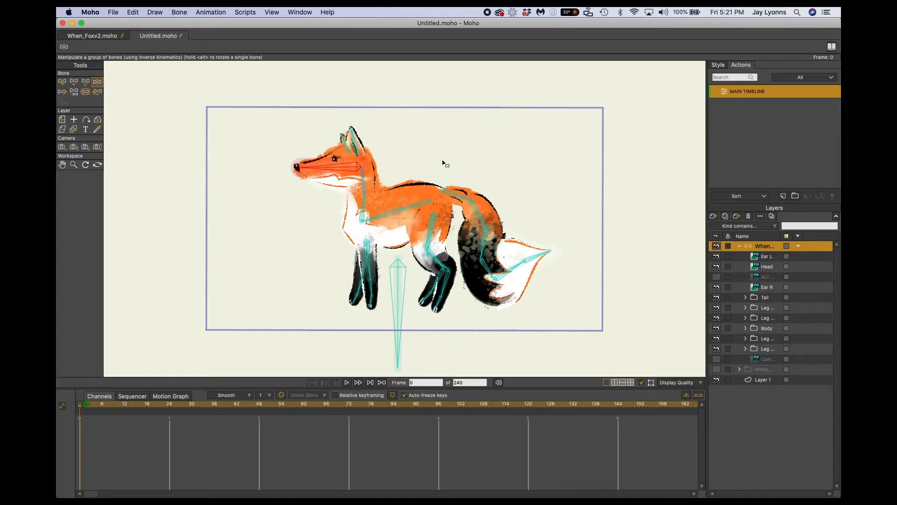
left_click_drag(360, 305, 329, 254)
key("super+z")
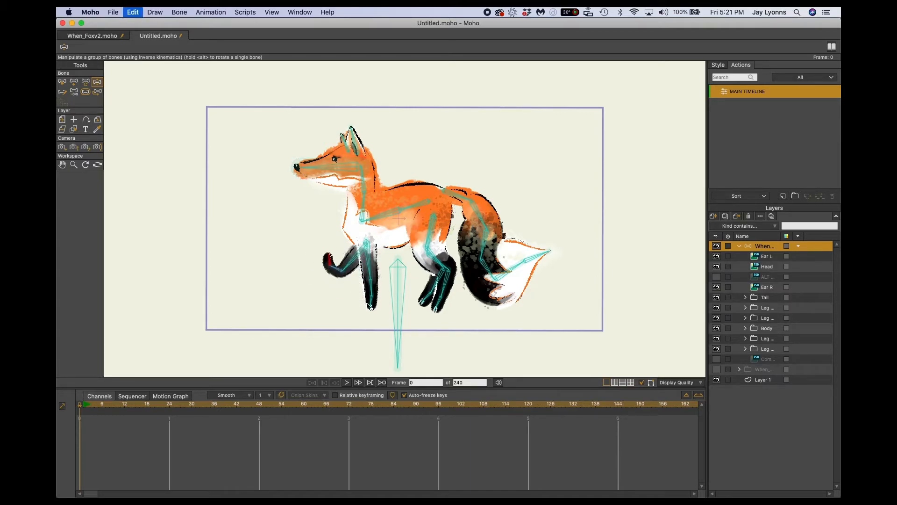
left_click_drag(371, 303, 335, 301)
key("super+z")
left_click_drag(429, 301, 399, 270)
key("super+z")
left_click_drag(441, 303, 493, 304)
key("super+z")
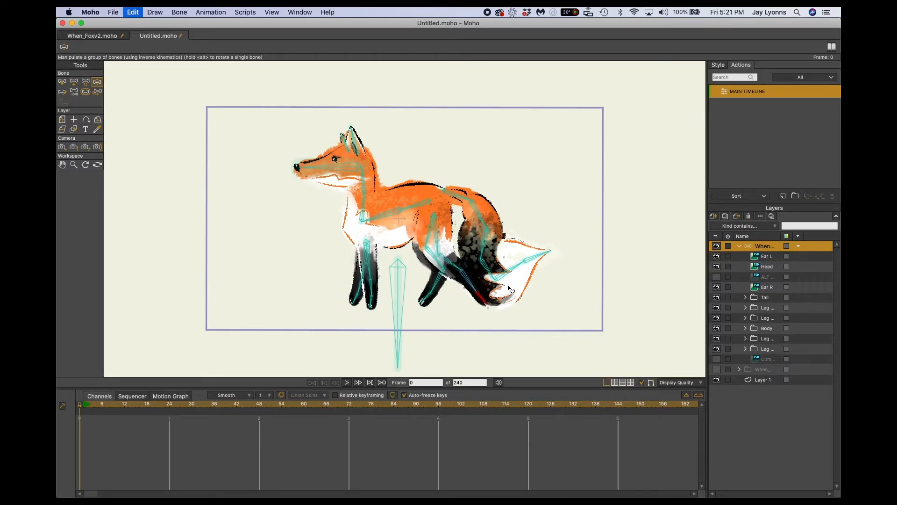
Test-pose the tail downward and upward and tilt the head bone with Manipulate Bones, undoing each pose.
left_click_drag(532, 261, 557, 296)
key("super+z")
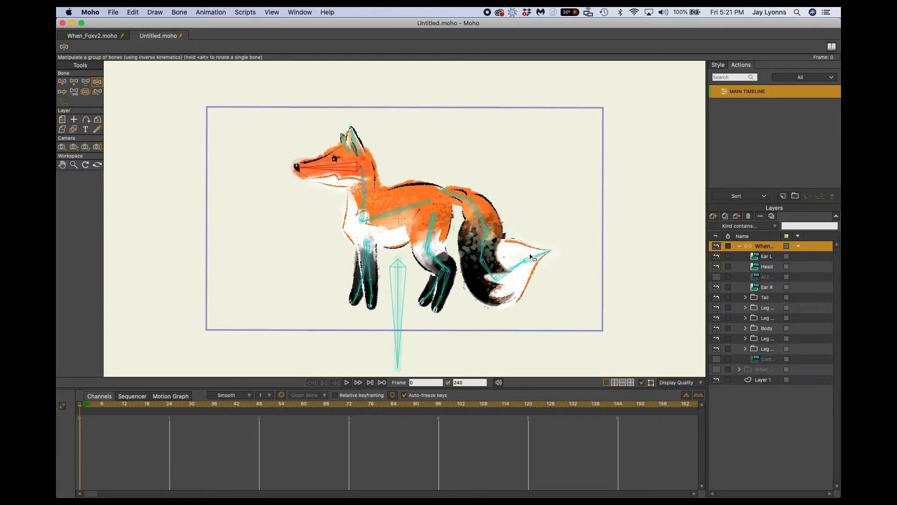
left_click_drag(533, 258, 568, 189)
key("super+z")
left_click_drag(328, 169, 405, 150)
key("super+z")
mouse_move(330, 170)
left_mouse_down()
mouse_move(339, 139)
mouse_move(332, 183)
left_mouse_up()
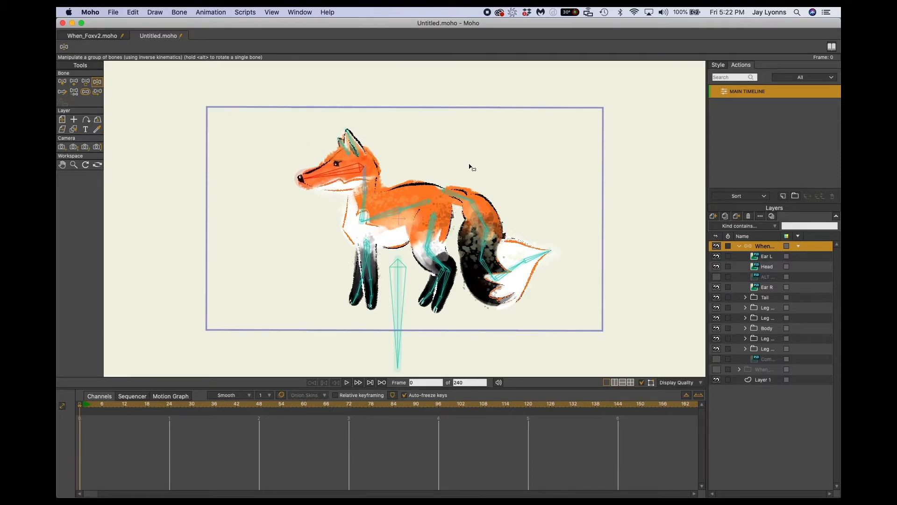
key("super+z")
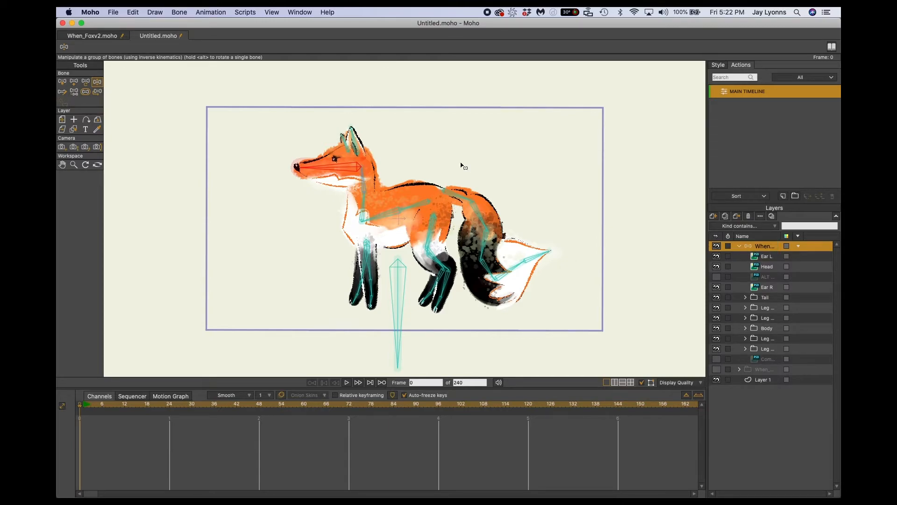
Select all of the fox's bones and turn on angle constraints for them.
key("super+a")
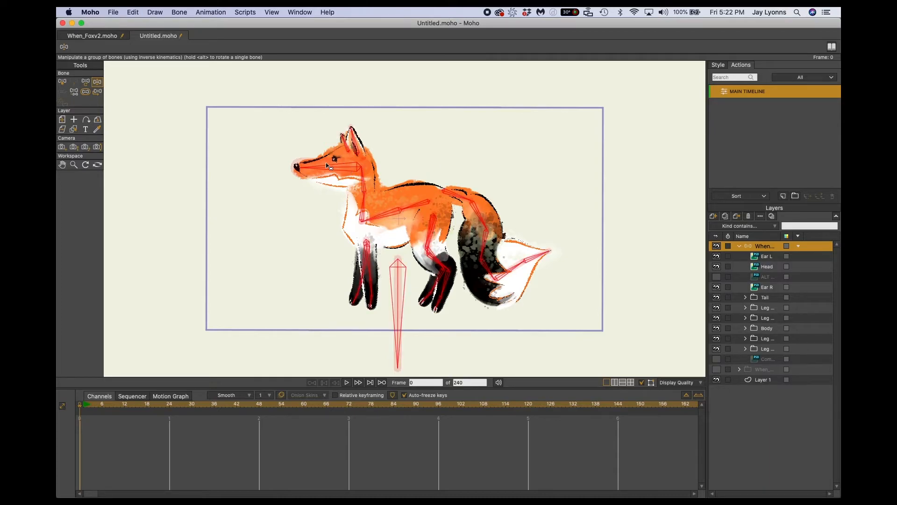
key("z")
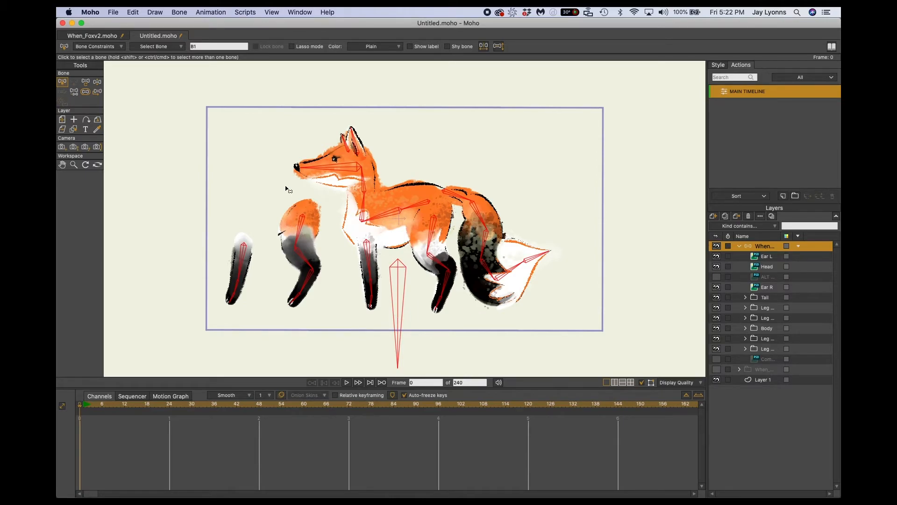
left_click(117, 48)
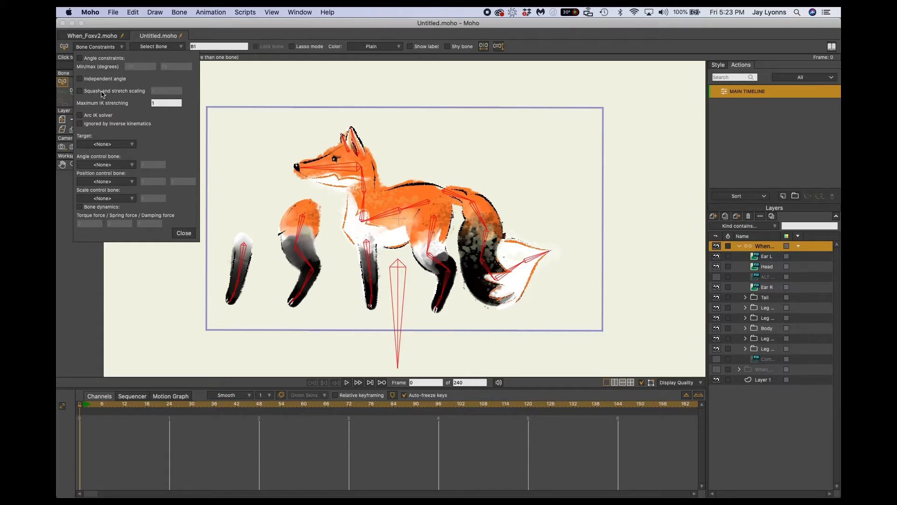
left_click(79, 59)
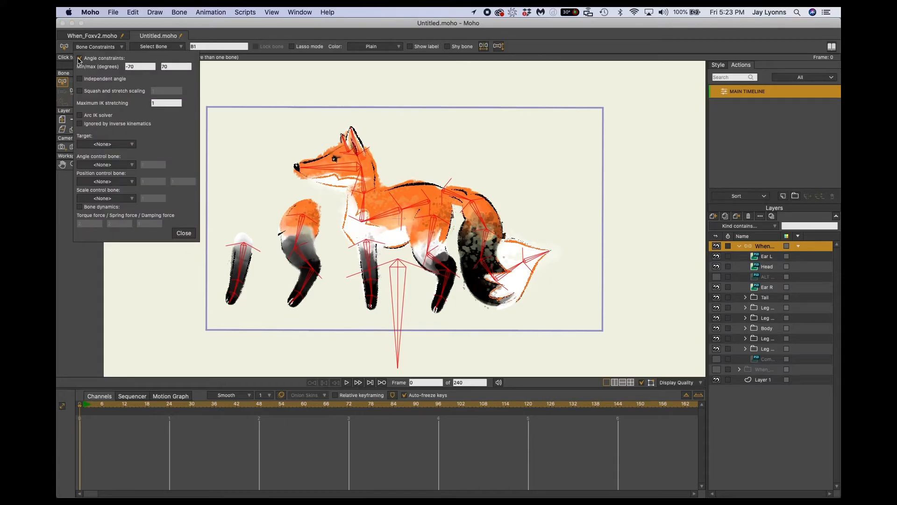
left_click(106, 47)
left_click(107, 47)
left_click(80, 59)
left_click(80, 58)
Set the minimum and maximum angles of all selected bones to -30 and 30 degrees and close the bone constraints.
left_click(143, 66)
left_click_drag(134, 67, 129, 67)
left_click(186, 64)
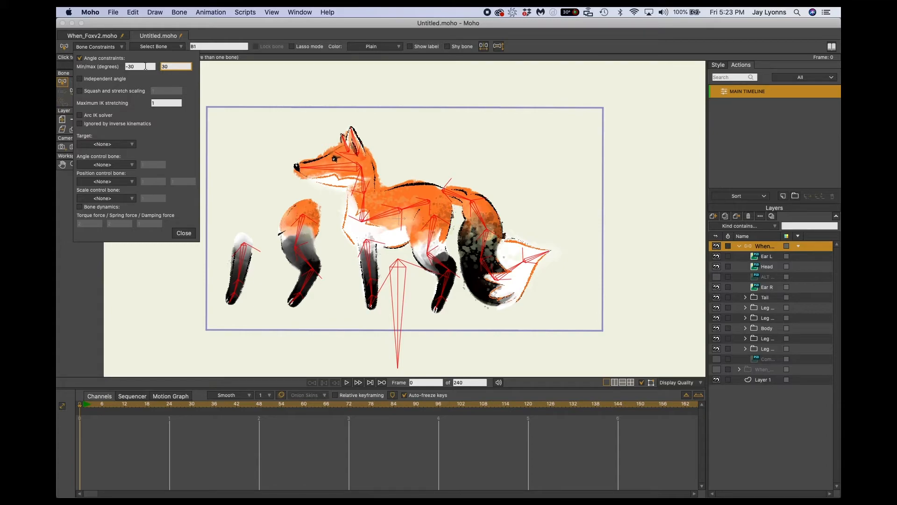
left_click(151, 67)
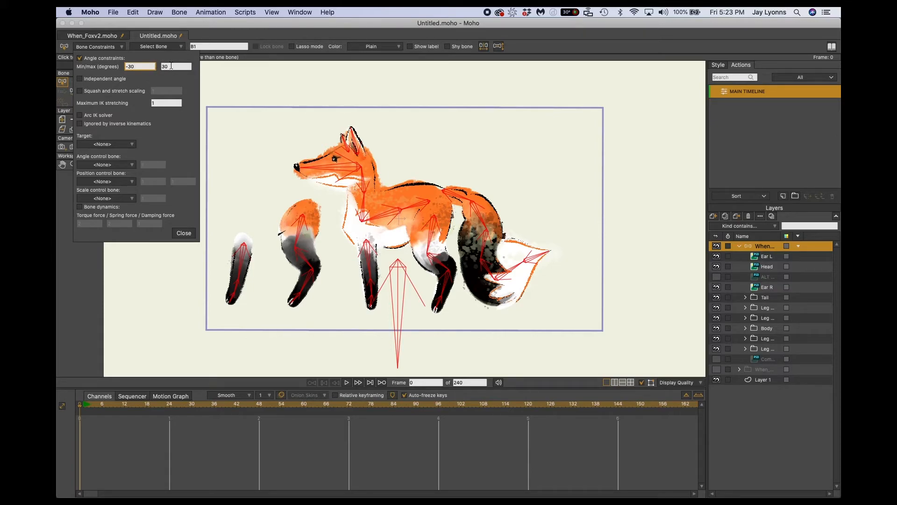
left_click(185, 235)
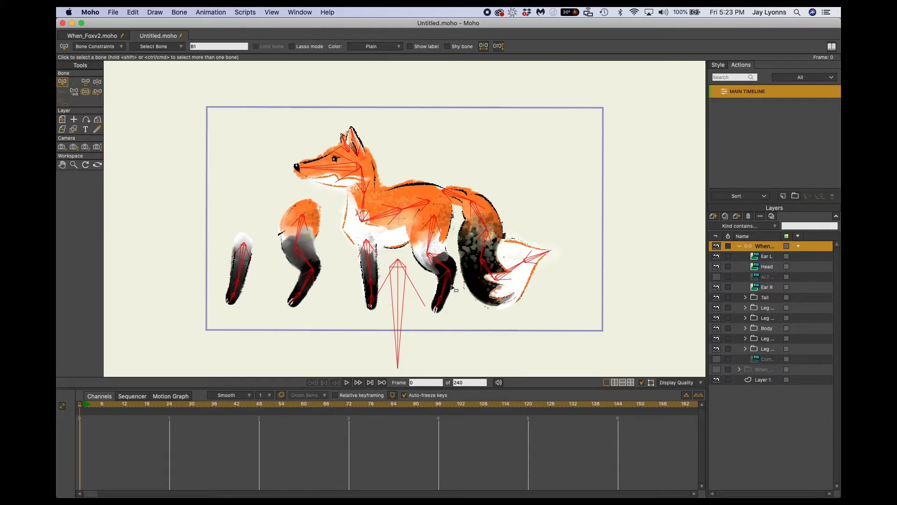
Test the angle limits of a front leg with Manipulate Bones, swinging its lower and upper bones and undoing the poses.
key("z")
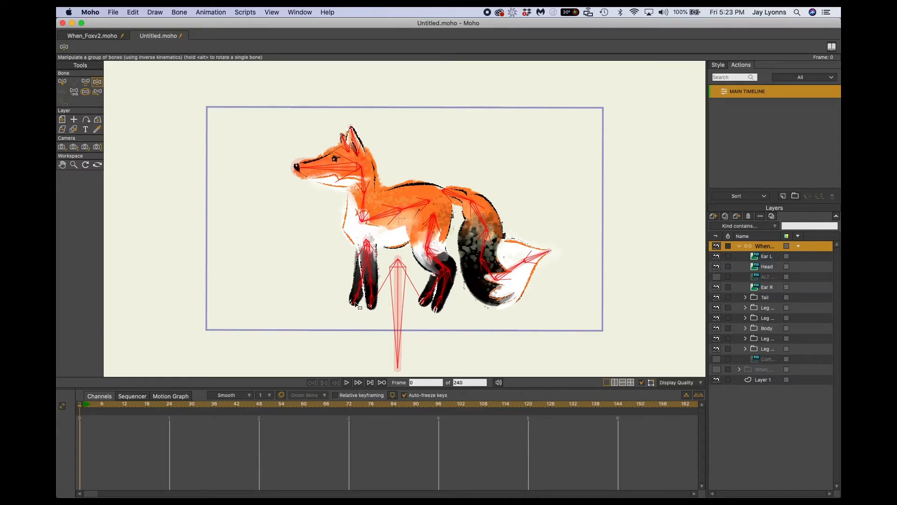
left_click_drag(358, 307, 286, 266)
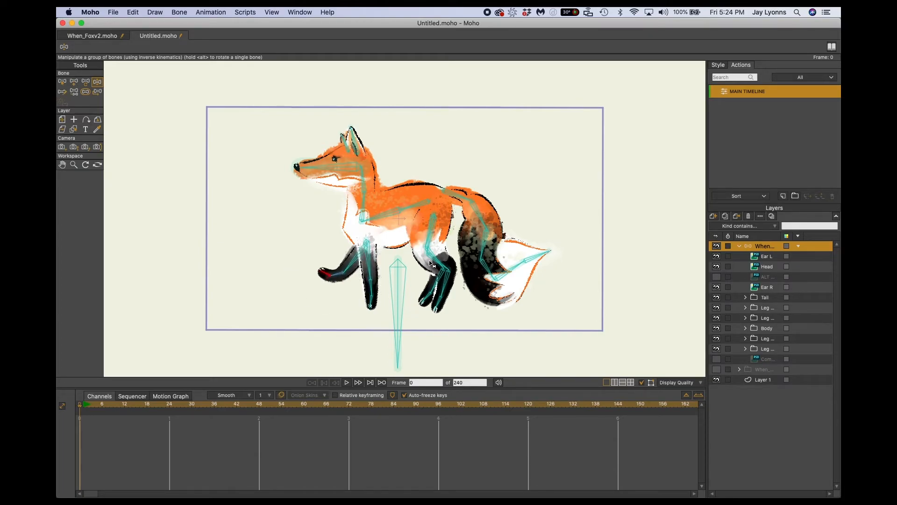
left_click_drag(326, 265, 287, 243)
left_click_drag(356, 261, 504, 255)
left_click_drag(533, 182, 371, 182)
key("super+z")
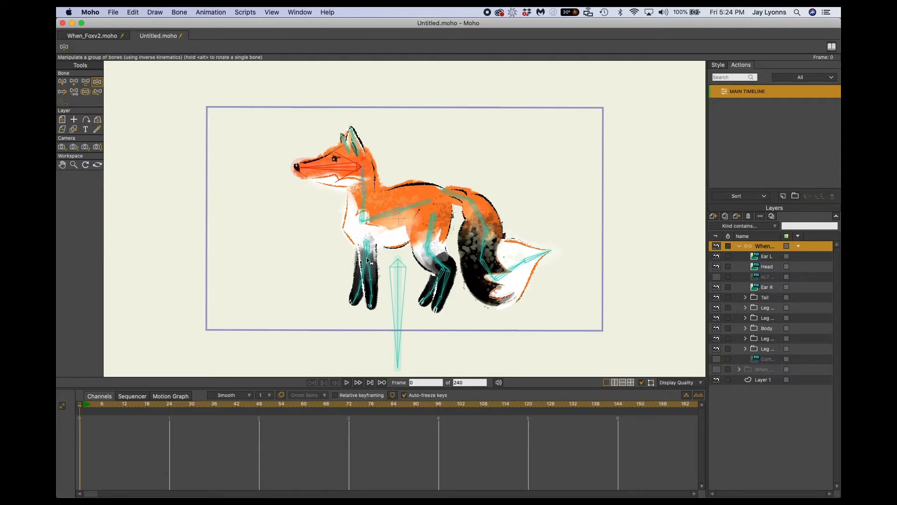
left_click_drag(370, 263, 335, 244)
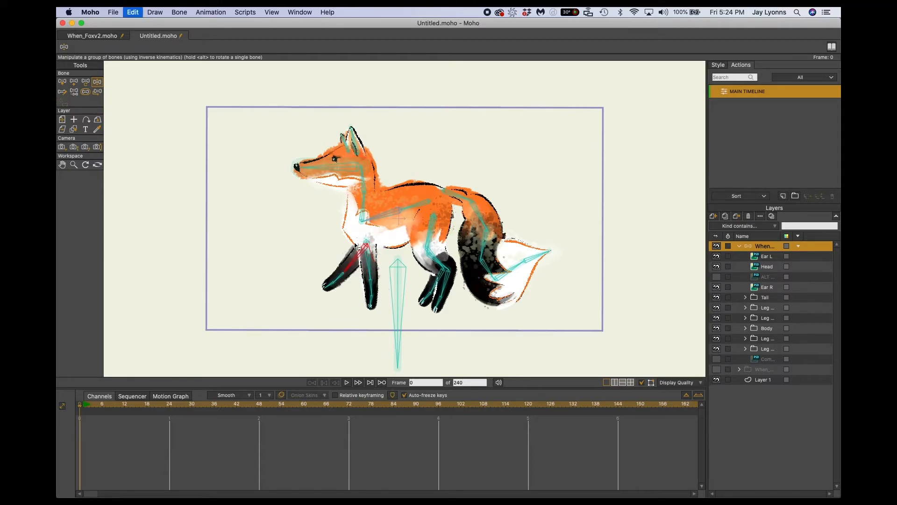
key("super+z")
Test the tail's angle limits by pulling its tip bone and the bone just before the tip.
left_click(533, 260)
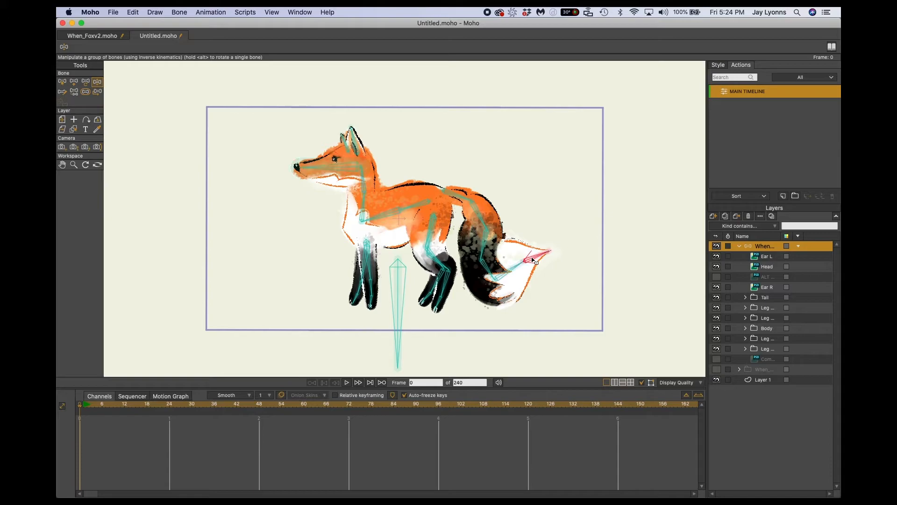
left_click_drag(534, 259, 591, 292)
key("super+z")
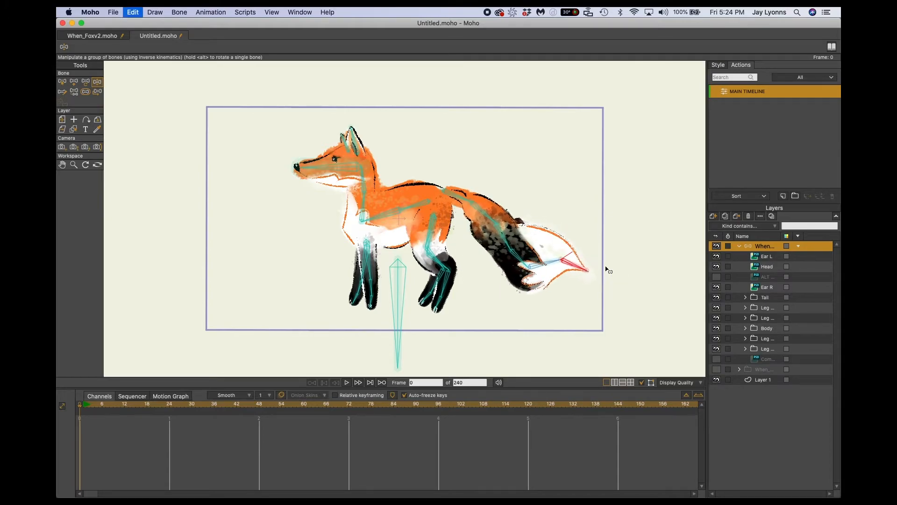
left_click(514, 272)
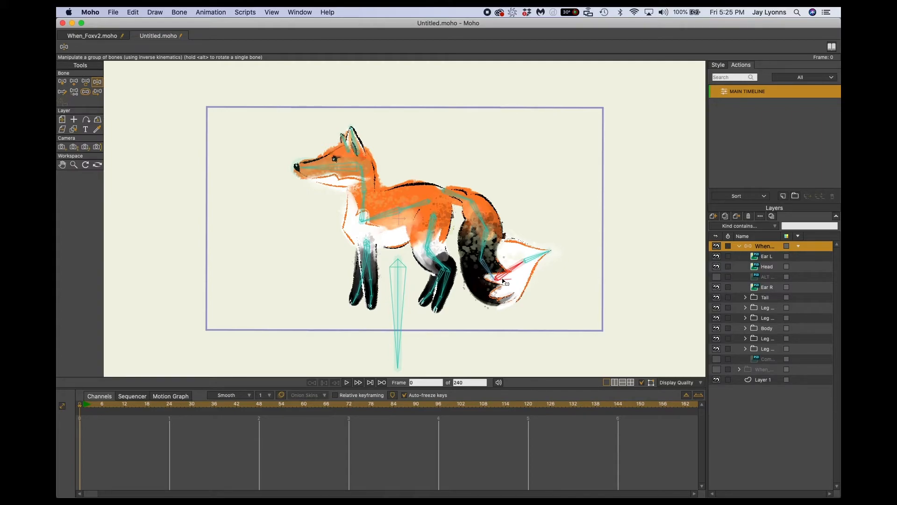
left_click_drag(509, 272, 581, 227)
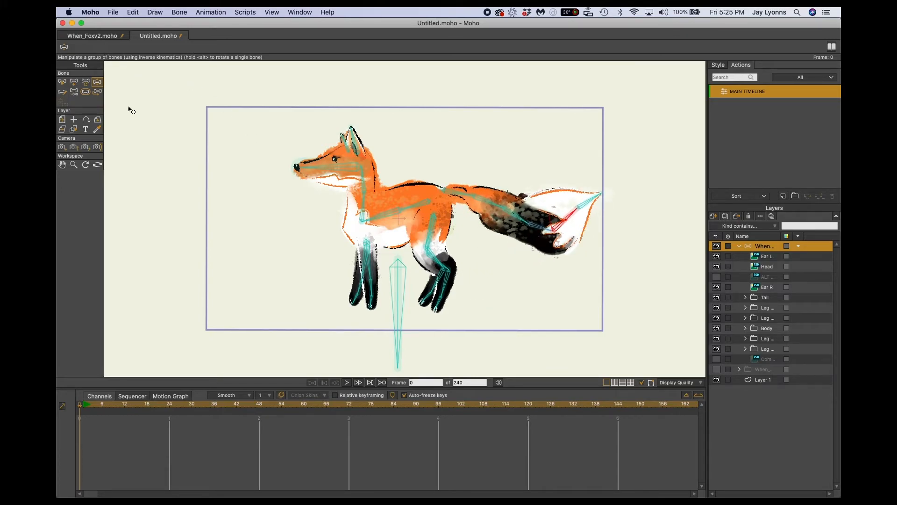
Set new minimum and maximum angle constraints for the tail bone just before the tip.
key("z")
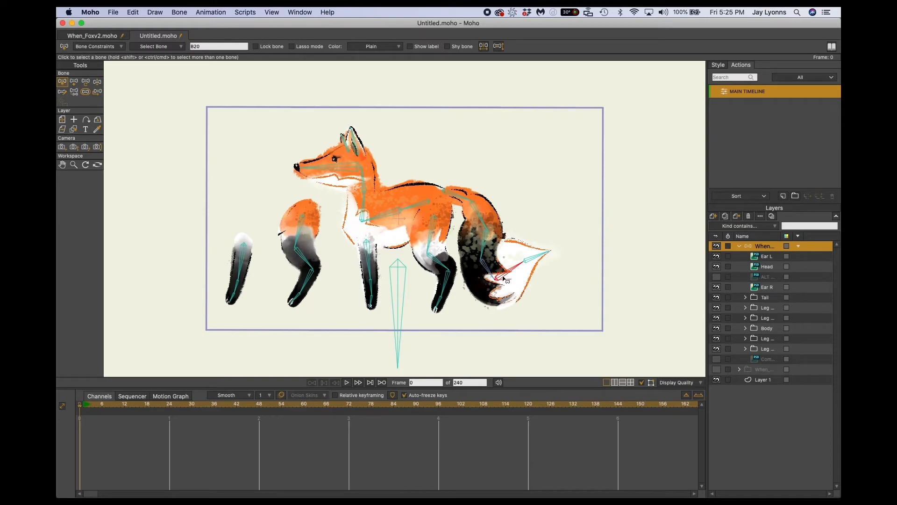
left_click(113, 46)
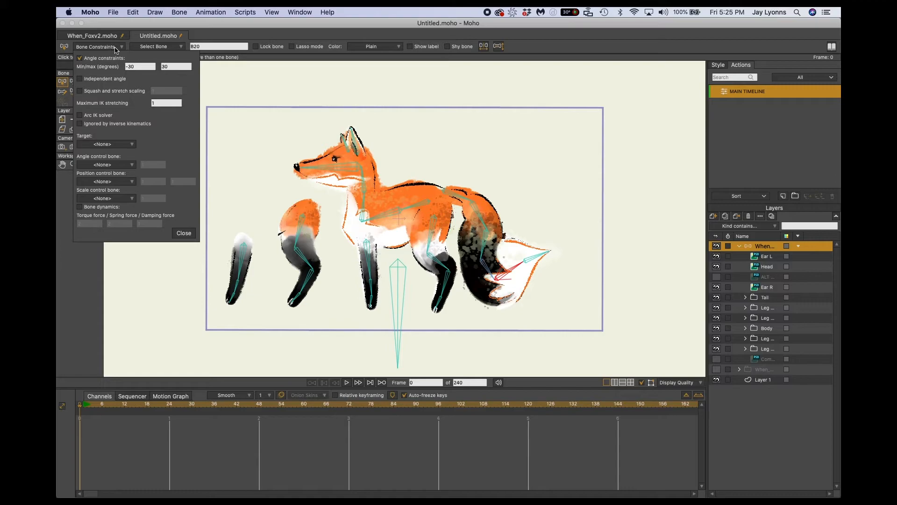
left_click(140, 67)
left_click(178, 68)
left_click(184, 232)
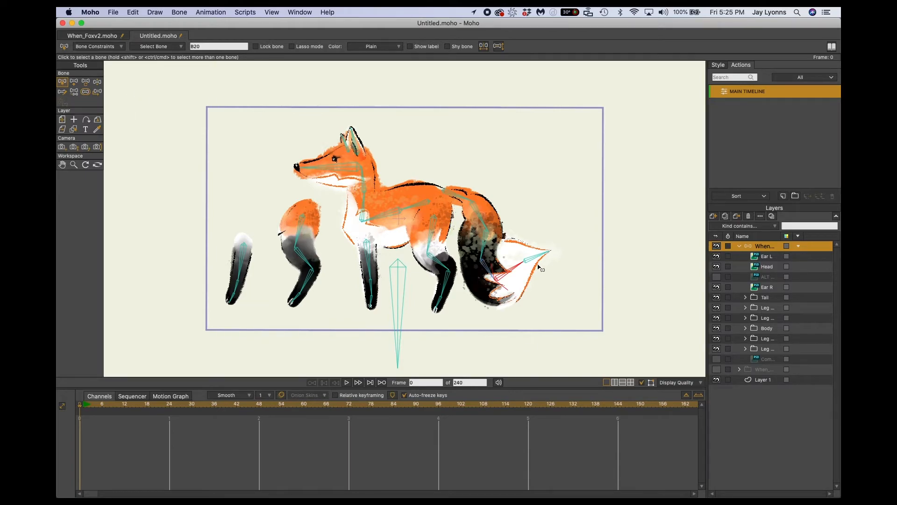
Recheck the tail's bending from its lower and middle bones with Manipulate Bones, undoing each pose.
key("z")
left_click_drag(507, 273, 585, 262)
key("super+z")
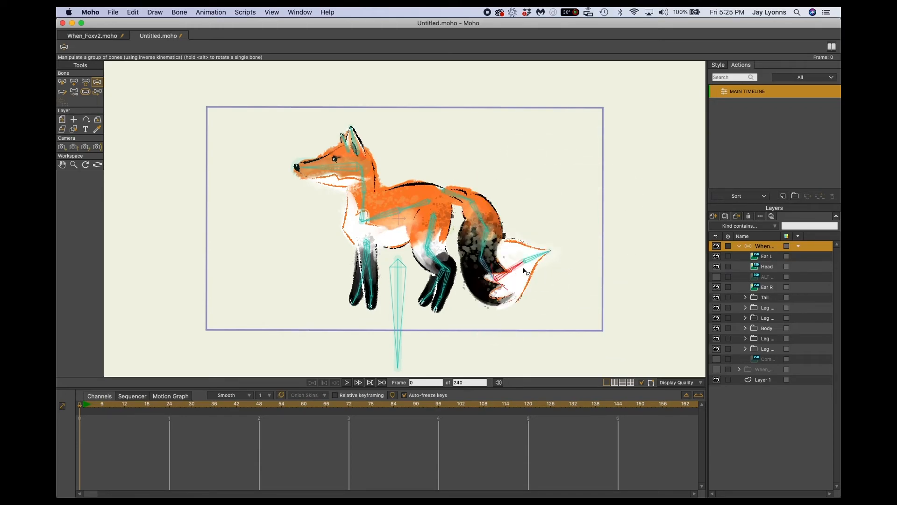
left_click(486, 246)
left_click_drag(486, 246, 503, 297)
key("super+z")
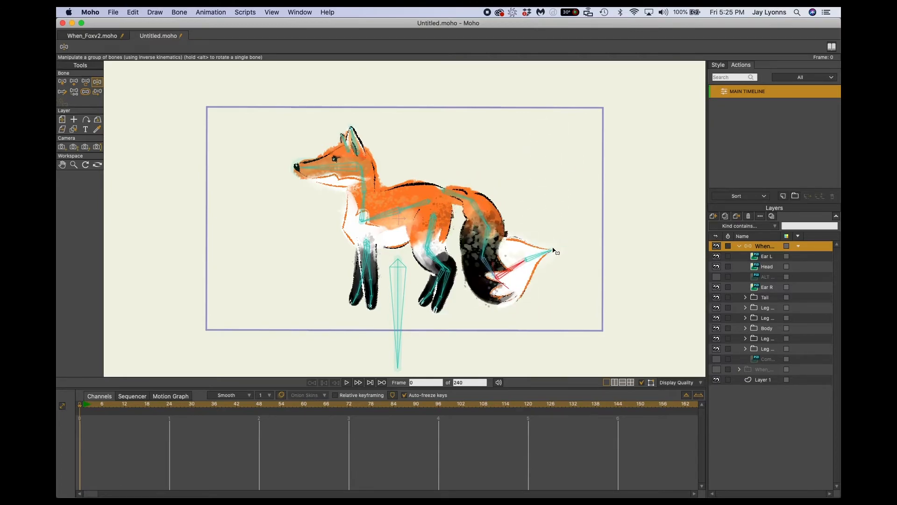
left_click_drag(498, 236, 549, 215)
key("super+z")
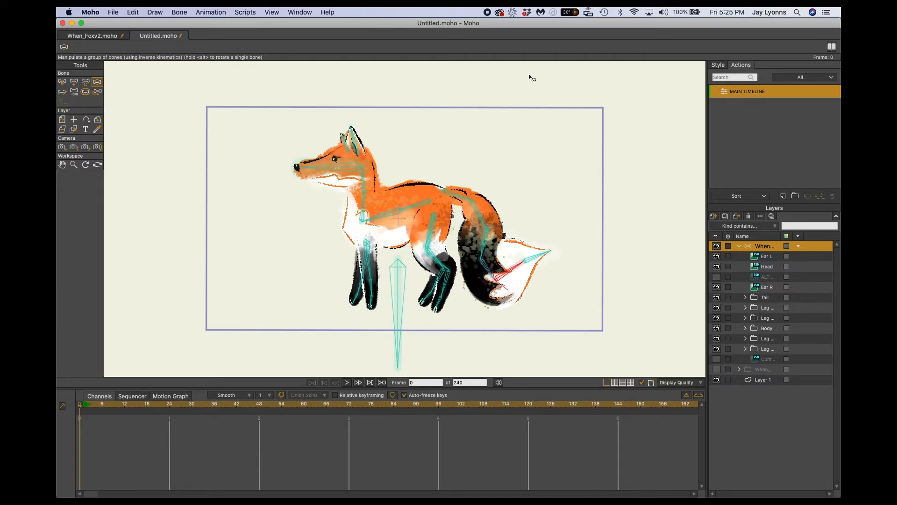
left_click(487, 13)
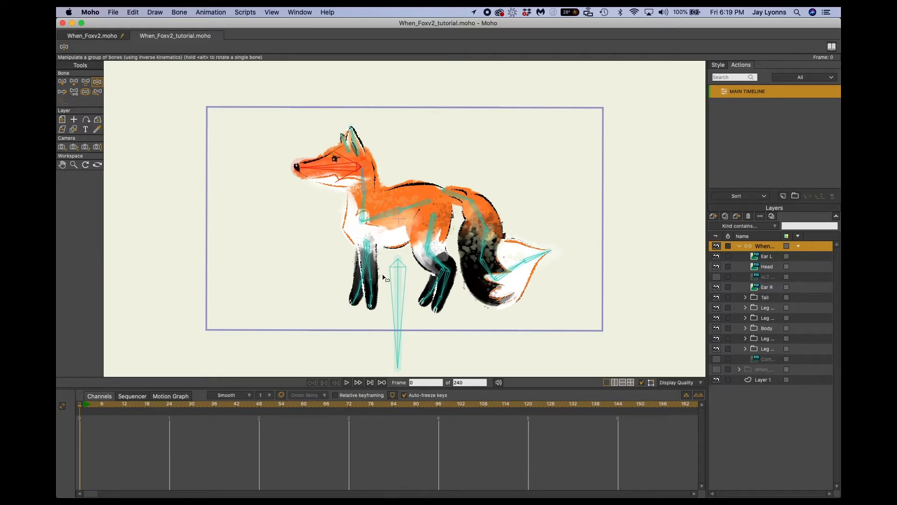
Recheck how the front and hind legs bend under the angle constraints, undoing the test poses.
left_click_drag(373, 307, 326, 296)
left_click(438, 304)
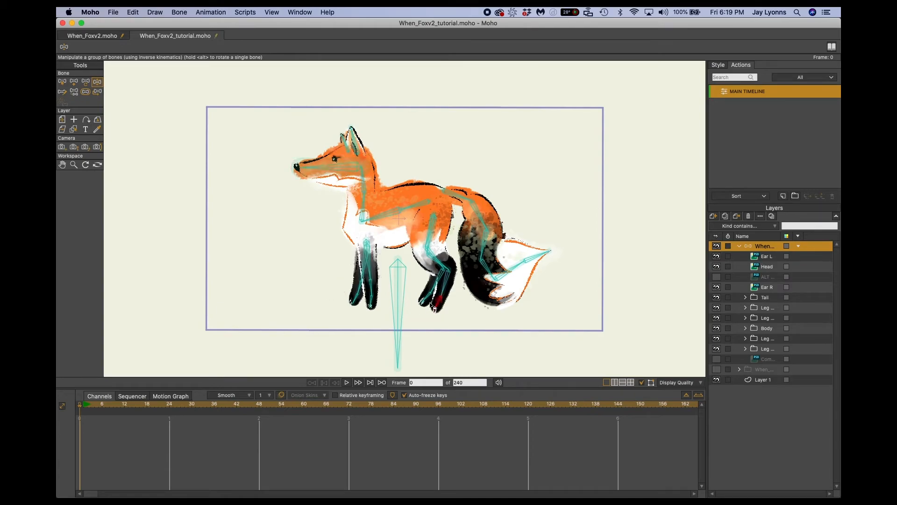
left_click_drag(398, 310, 374, 301)
key("super+z")
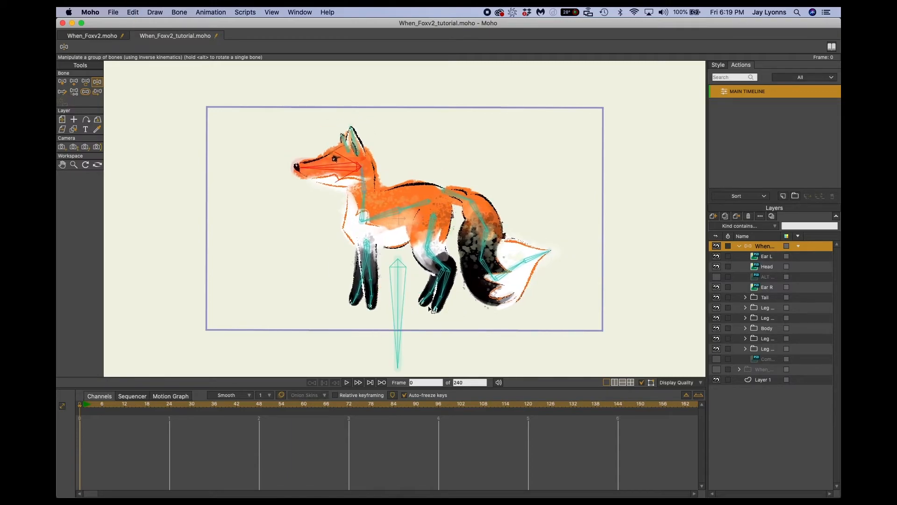
left_click_drag(357, 293, 327, 275)
key("super+z")
left_click_drag(372, 292, 308, 233)
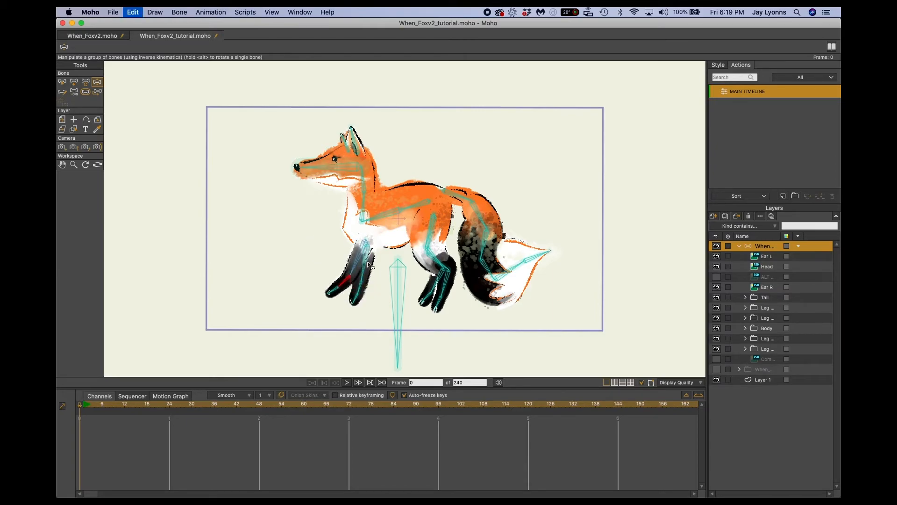
key("super+z")
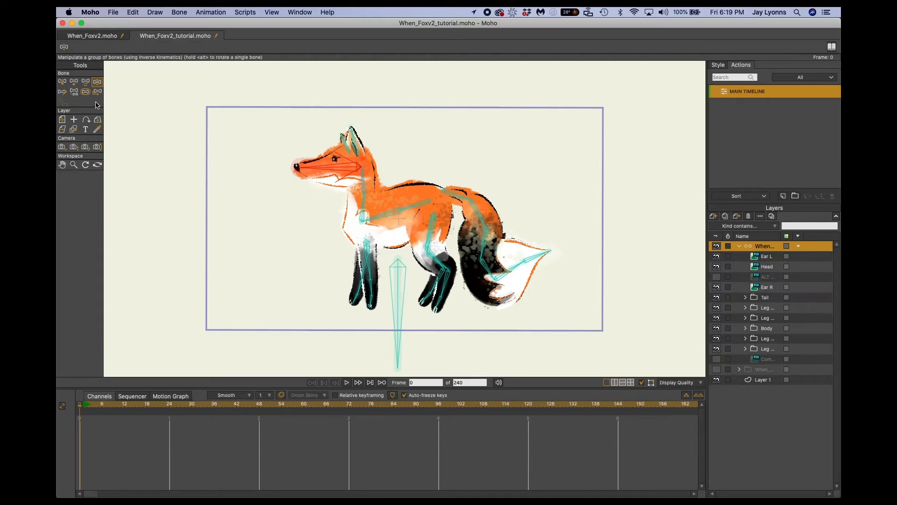
Add two separate, unparented bones pointing straight down from the paws of the fox's attached front and hind legs.
left_click(313, 206)
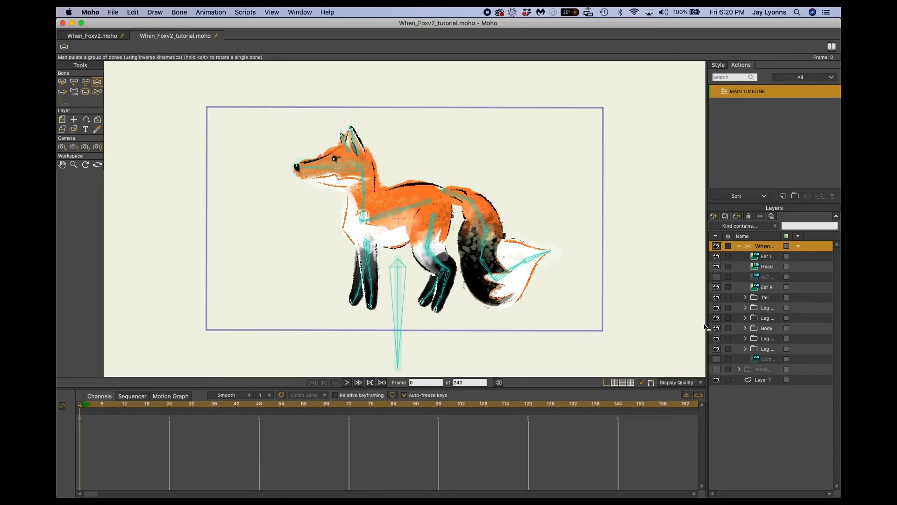
double_click(760, 247)
left_click(743, 250)
key("a")
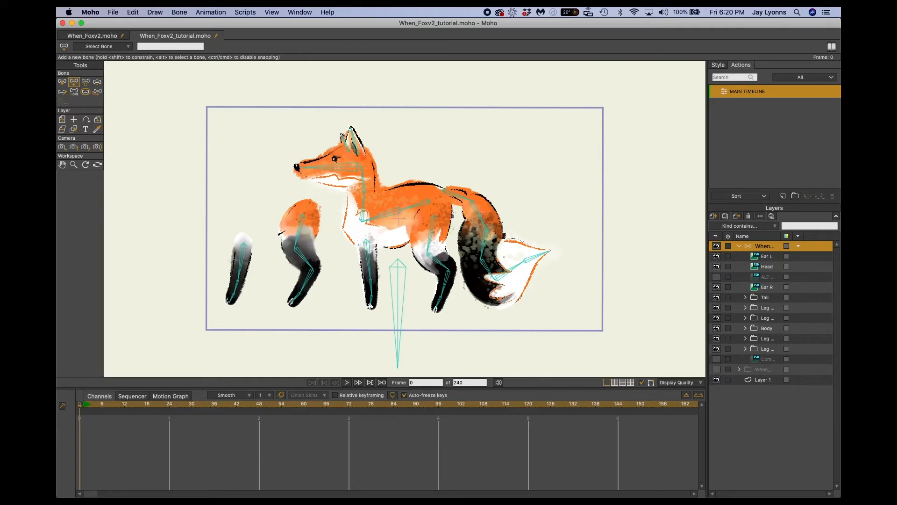
left_click_drag(370, 307, 373, 357)
key("Return")
left_click_drag(434, 310, 434, 354)
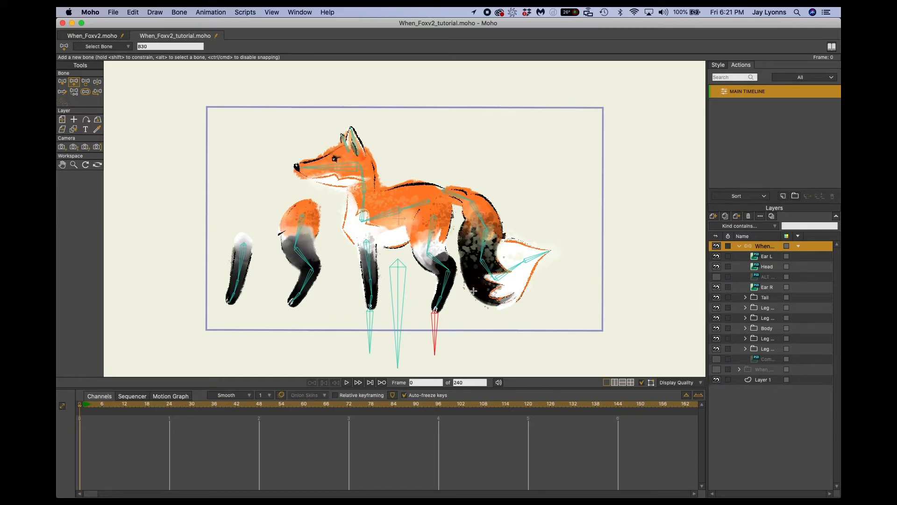
Enable the Independent angle constraint for both new bones below the paws.
left_click(370, 324)
key("z")
key("super+z")
left_click(371, 327, "shift")
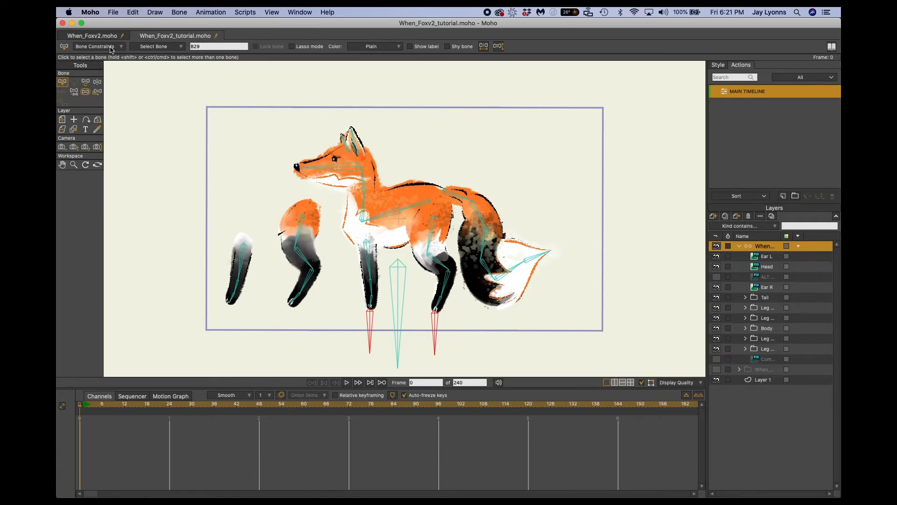
left_click(95, 48)
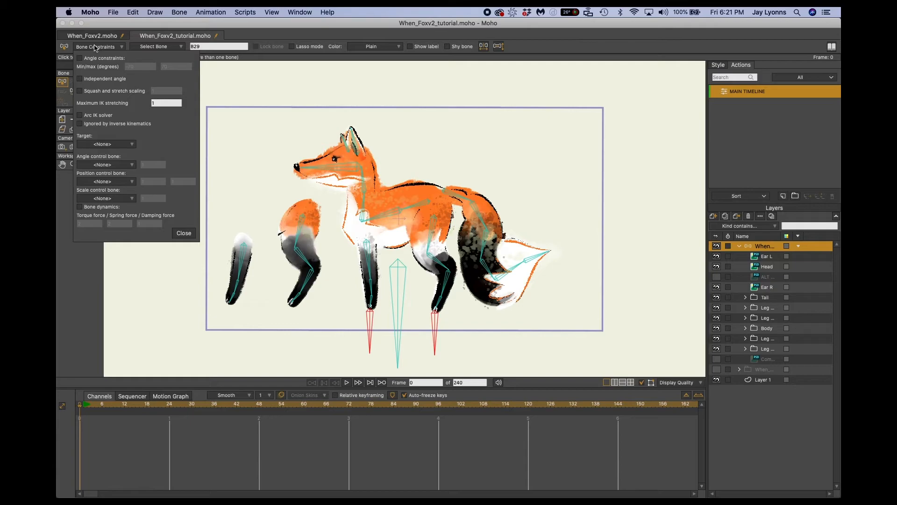
left_click(79, 80)
left_click(183, 234)
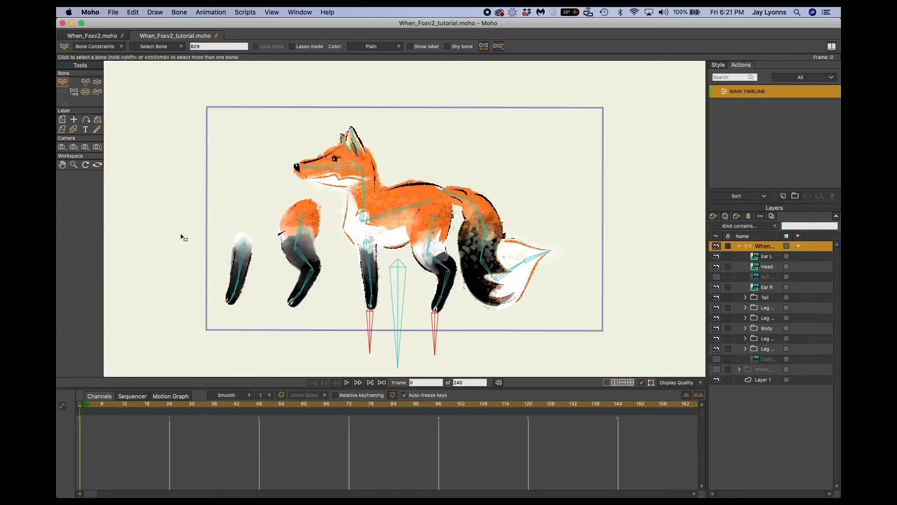
Name the new bone below the front paw Target Front.
left_click(385, 328)
left_click(372, 328)
left_click(436, 323)
left_click(371, 324)
double_click(203, 47)
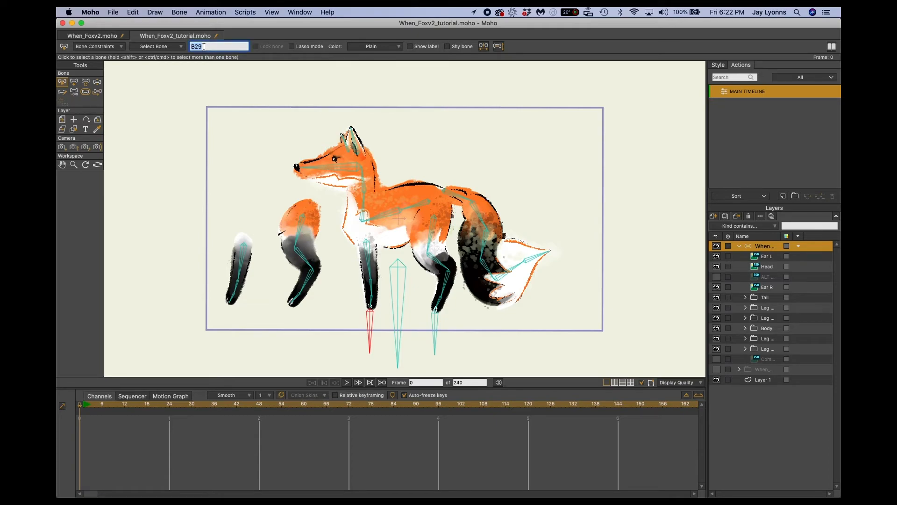
type("F")
type("Tar")
key("Return")
Name the new bone below the hind paw Target Rear.
left_click(435, 330)
left_click(218, 47)
type("Targ")
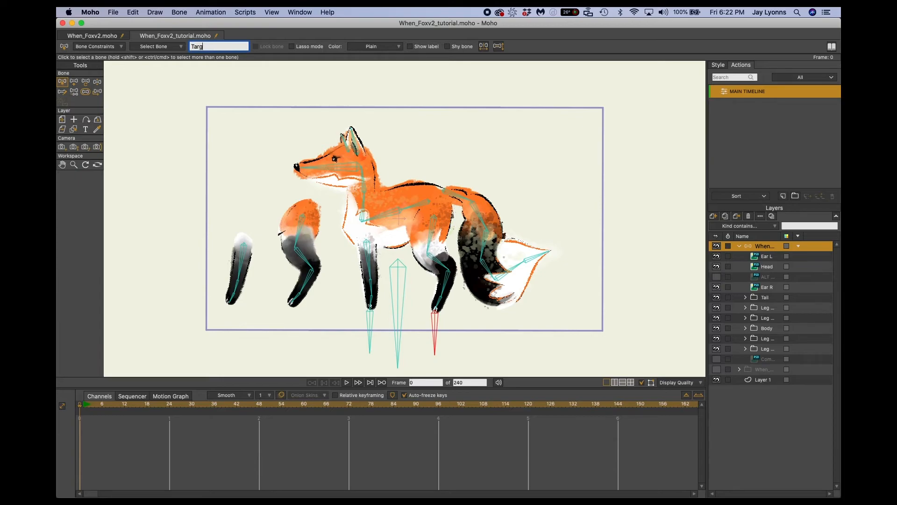
type("et")
key("Return")
left_click(372, 330)
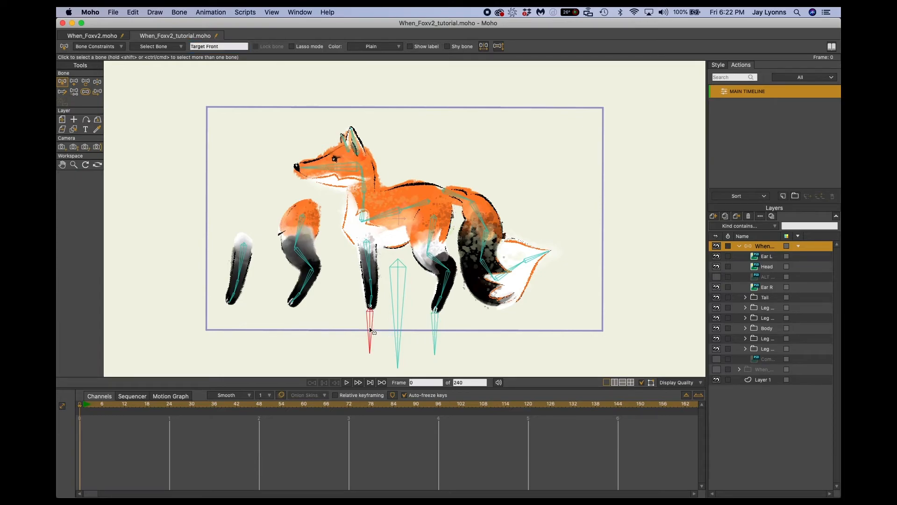
left_click(437, 327)
left_click(222, 46)
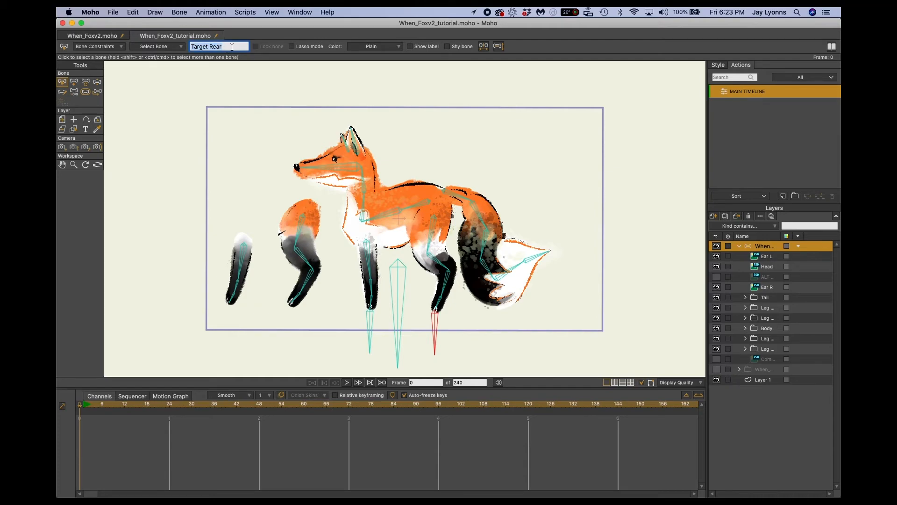
left_click(372, 322)
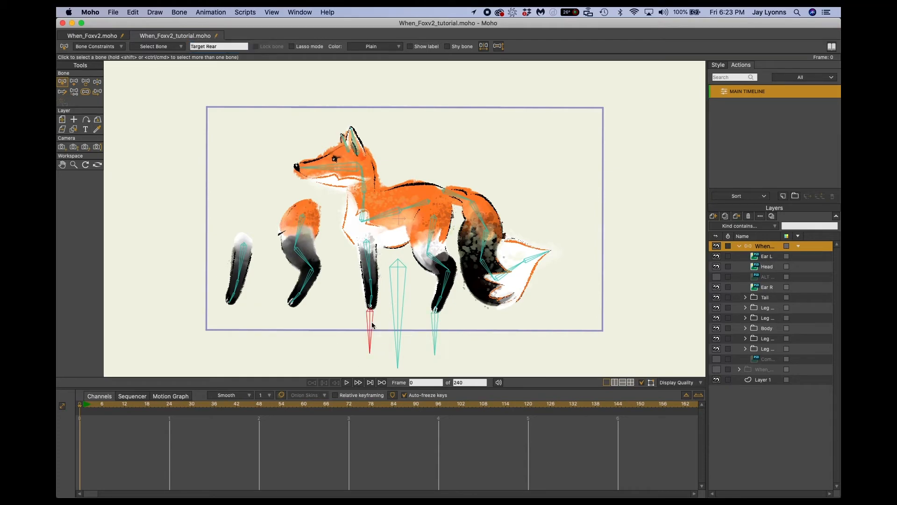
left_click(435, 329)
left_click(371, 327)
left_click(434, 328)
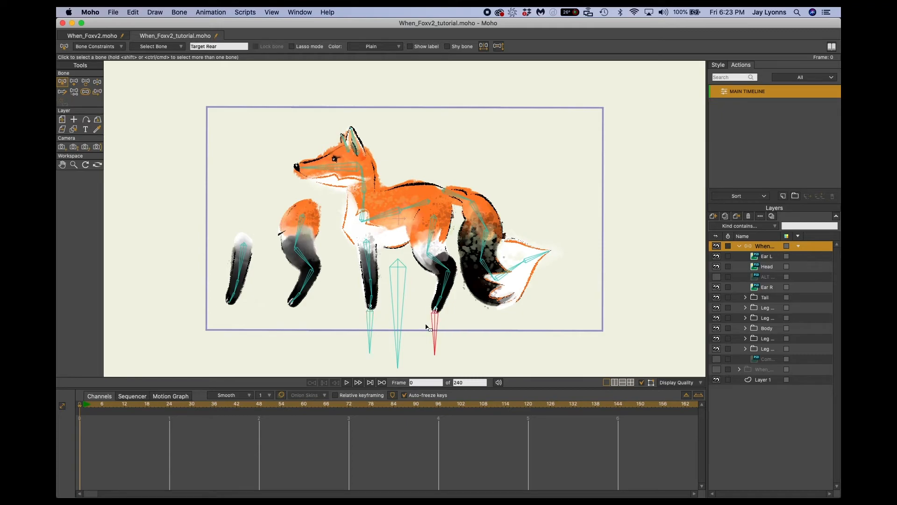
left_click(369, 325)
Name the tip bone of the attached front leg Front Paw.
left_click(372, 300)
left_click(440, 309)
left_click(373, 301)
left_click(383, 304)
left_click(373, 301)
left_click(224, 49)
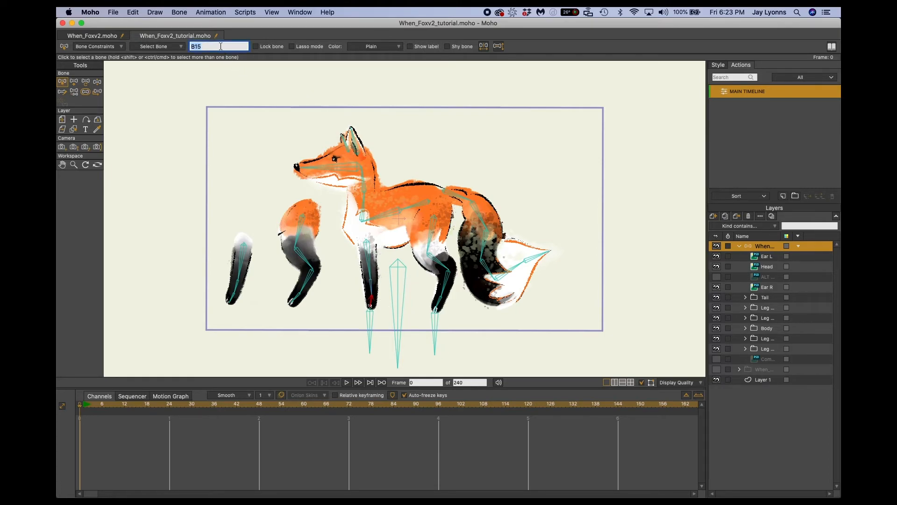
type("Front Paw")
key("Return")
Extend the front paw bone's name to Front Paw L.
left_click(441, 304)
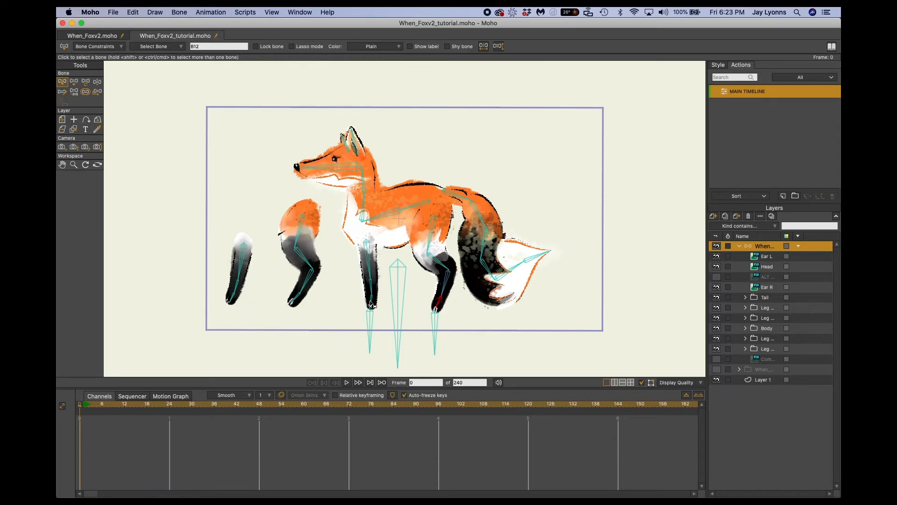
left_click(372, 302)
left_click(226, 47)
key("BackSpace")
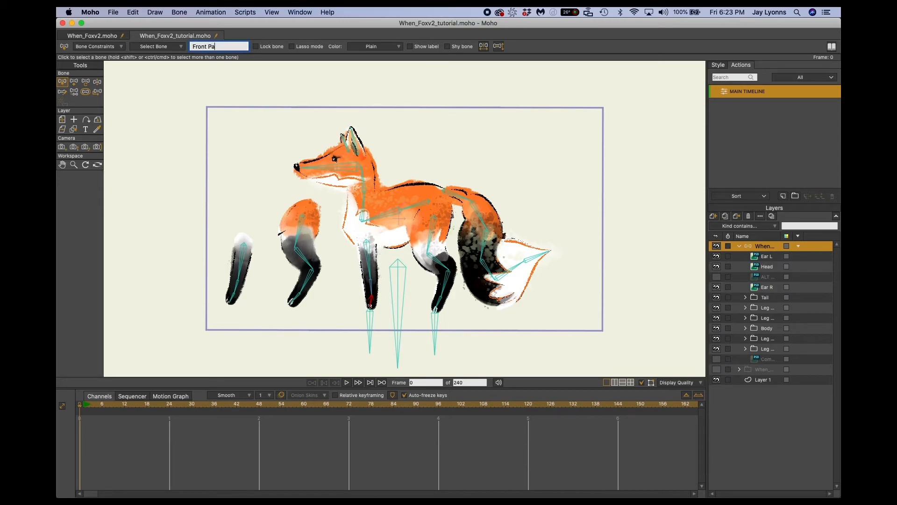
key("Return")
Name the tip bone of the attached hind leg Rear Paw L.
left_click(439, 303)
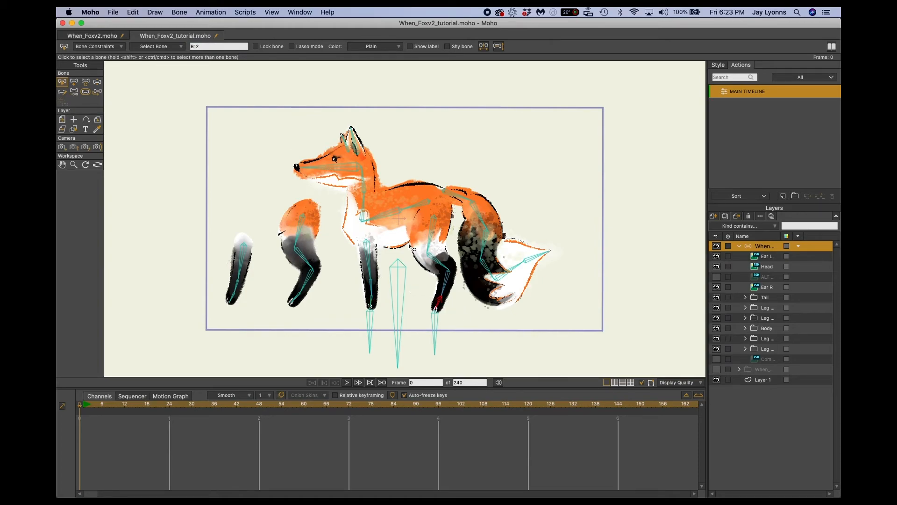
left_click(229, 47)
type("Rear Paw L")
key("Return")
Set Target Rear as the target in the bone constraints of Rear Paw L.
left_click(114, 48)
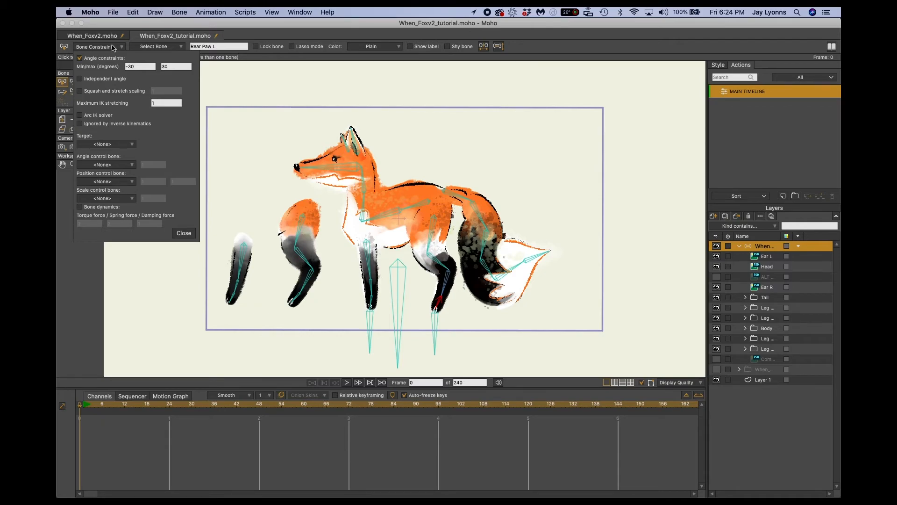
left_click(114, 146)
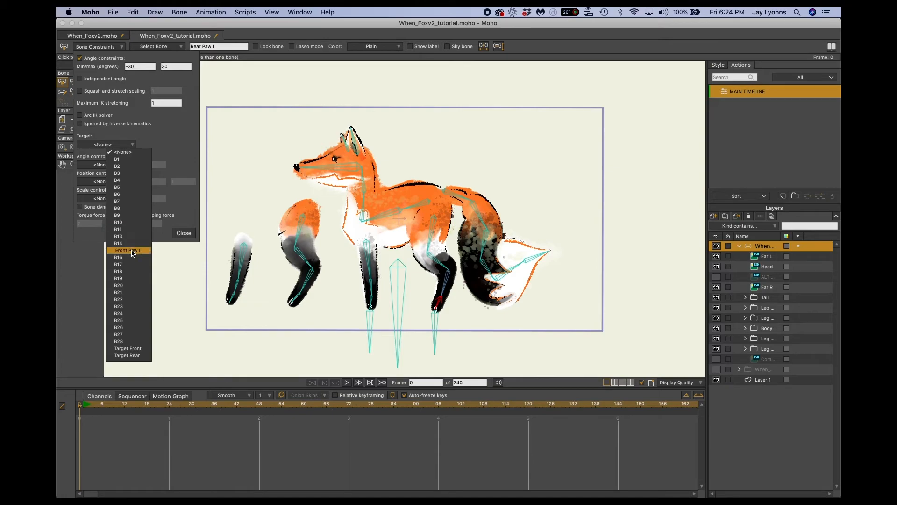
left_click(131, 356)
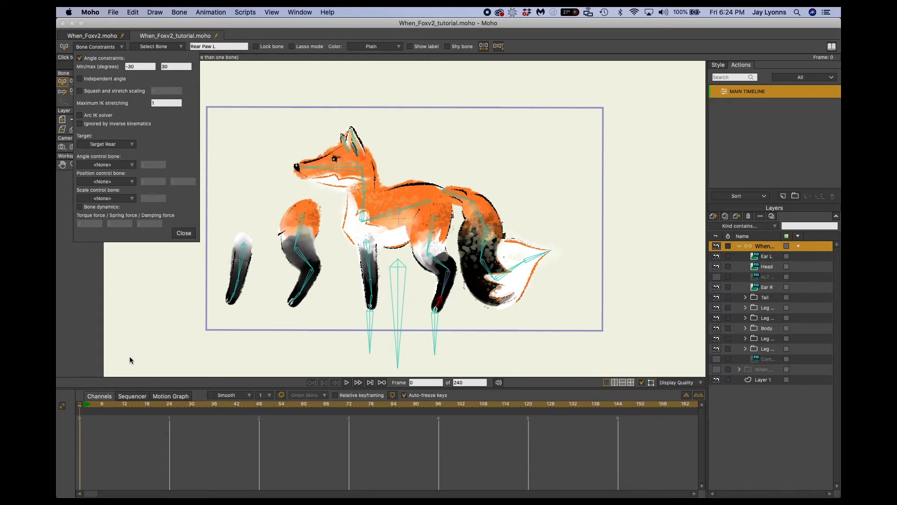
Set Target Front as the target in the bone constraints of Front Paw L.
left_click(371, 300)
left_click(372, 304)
left_click(107, 145)
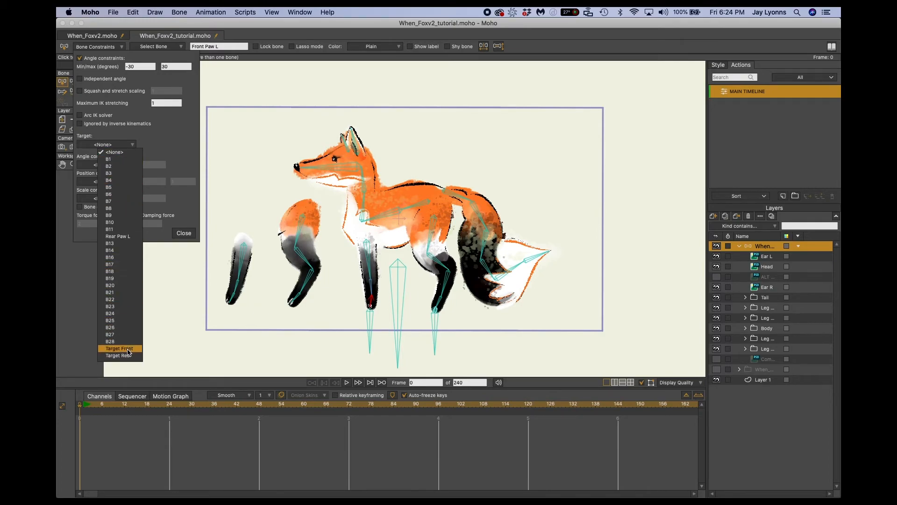
left_click(128, 350)
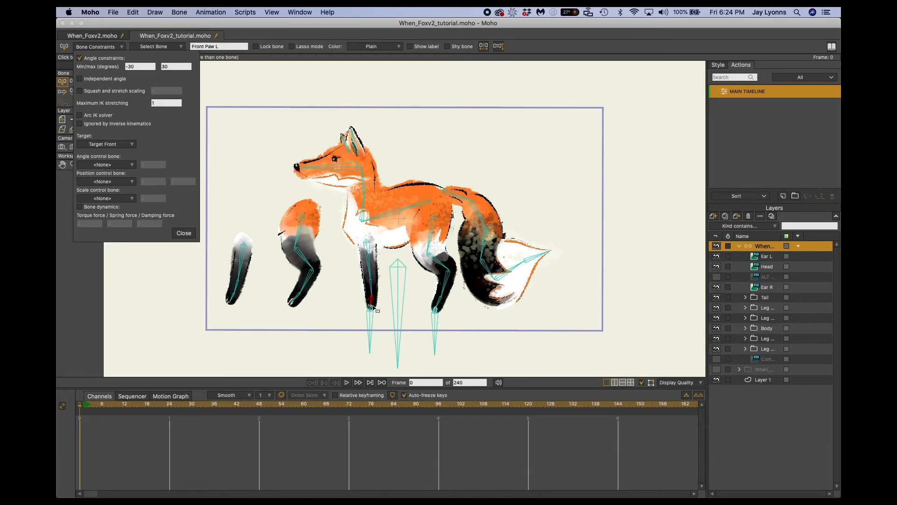
Check the bone constraints of the Target Front and Target Rear bones.
left_click(372, 328)
left_click(372, 327)
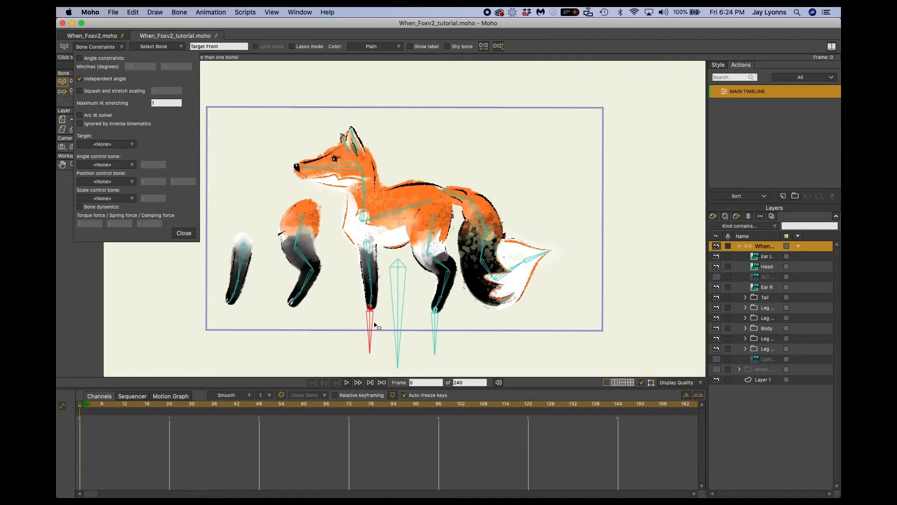
left_click(435, 324)
left_click(187, 232)
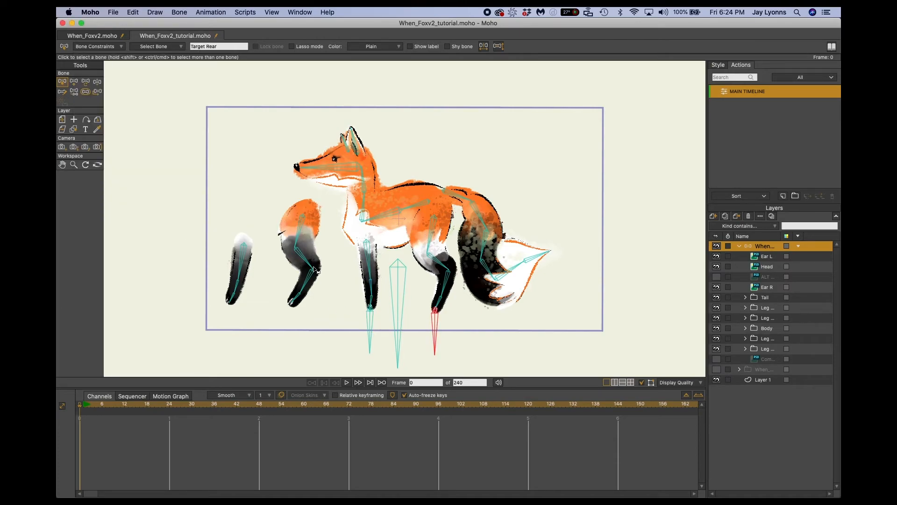
left_click(99, 46)
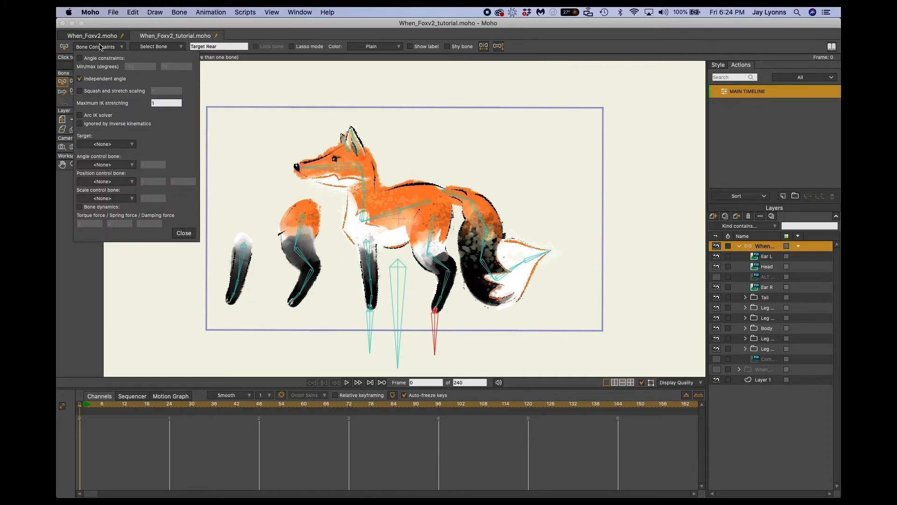
left_click(180, 234)
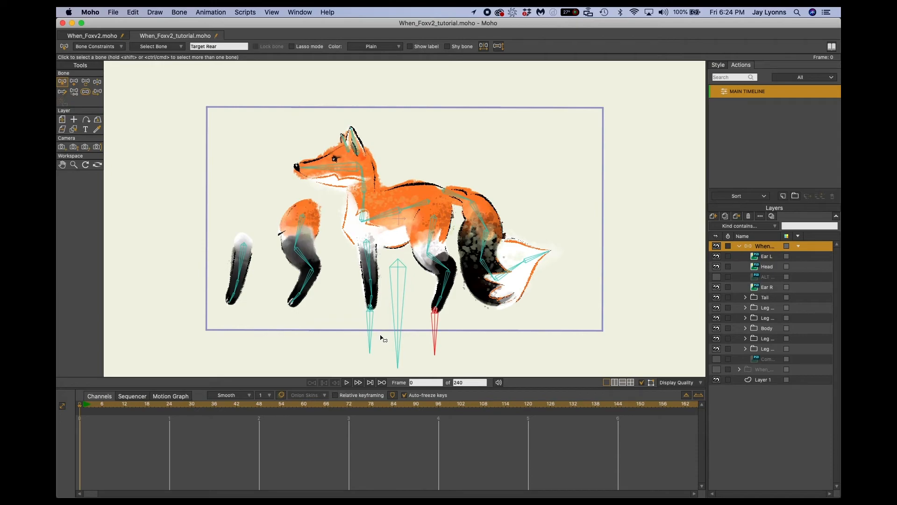
Test the leg targeting by moving the front and rear target bones with Manipulate Bones, undoing each pose.
key("z")
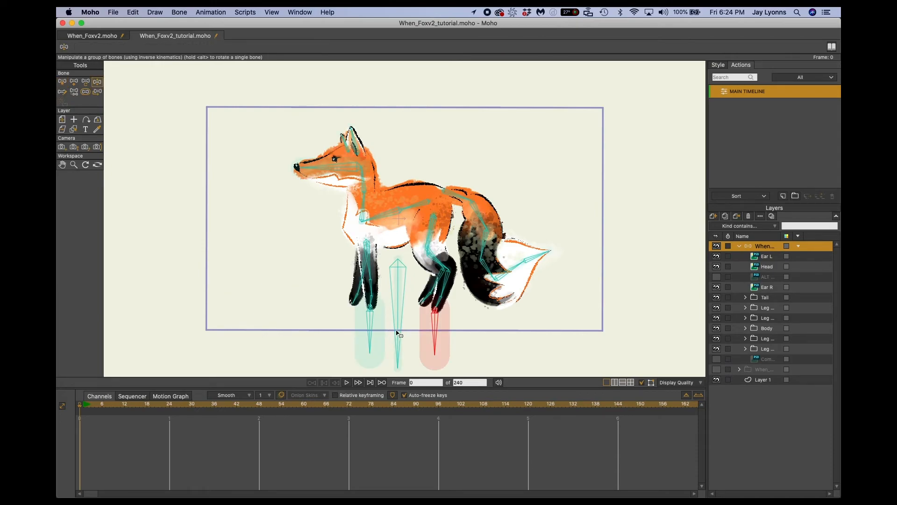
mouse_move(377, 332)
left_mouse_down()
mouse_move(331, 331)
mouse_move(381, 330)
left_mouse_up()
left_click_drag(422, 327, 286, 338)
key("super+z")
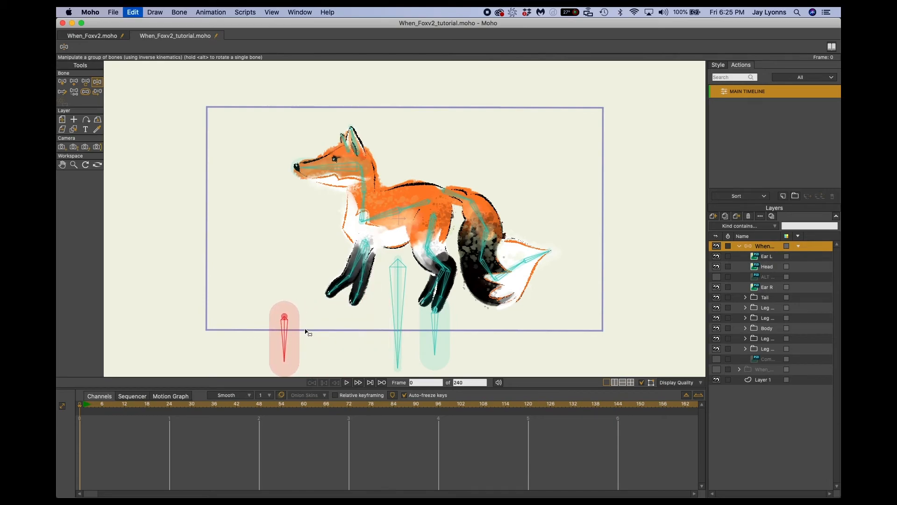
left_click_drag(443, 330, 426, 315)
key("super+z")
key("super+z")
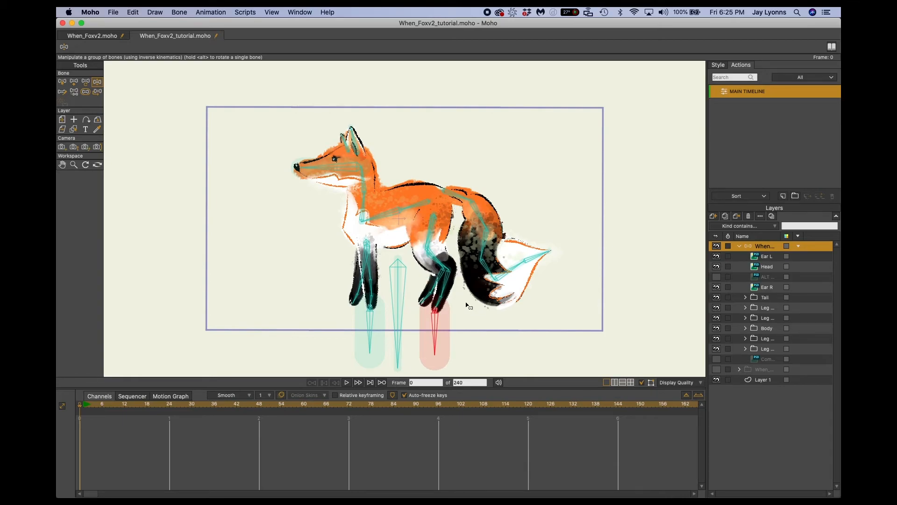
Test the root bone below the body by moving it, and undo the pose.
left_click(399, 305)
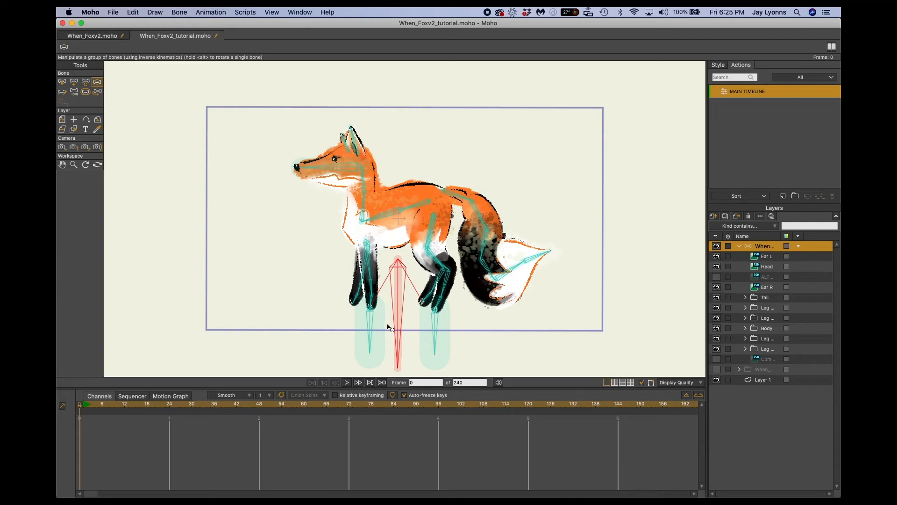
left_click_drag(398, 317, 373, 298)
key("super+z")
Append a side suffix to the name of the Target Front bone.
key("b")
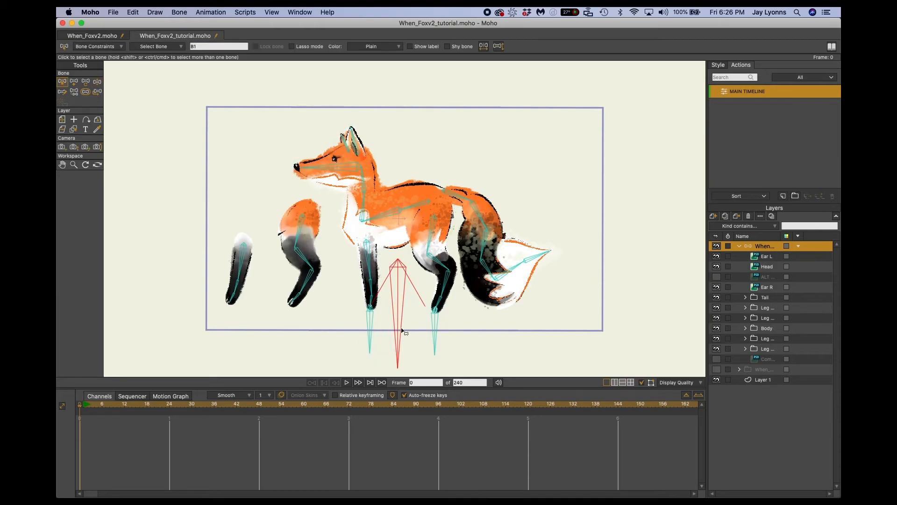
left_click(371, 334)
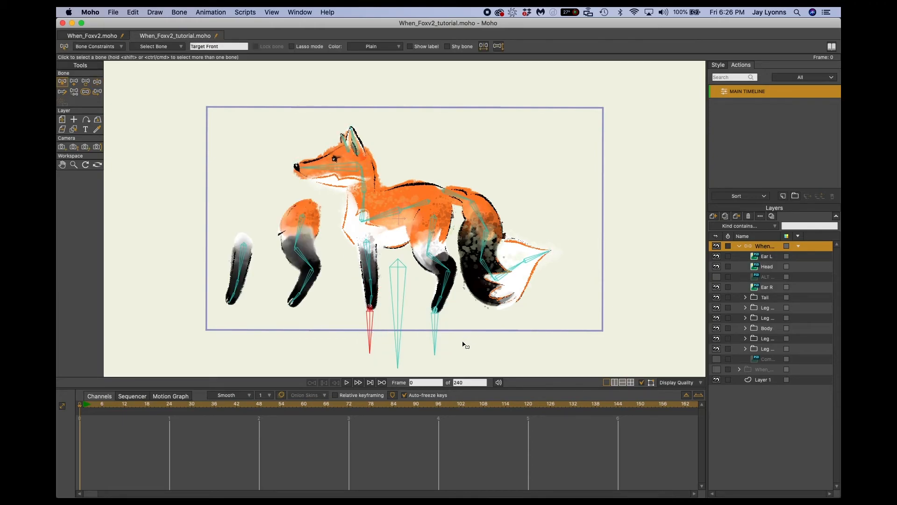
left_click(435, 336)
left_click(372, 328)
left_click(434, 328)
left_click(372, 328)
left_click(230, 46)
left_click(230, 47)
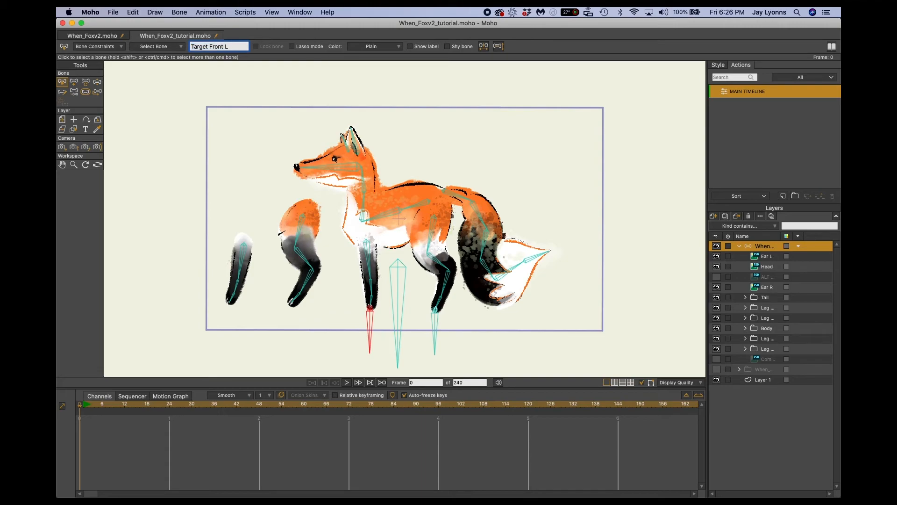
key("Return")
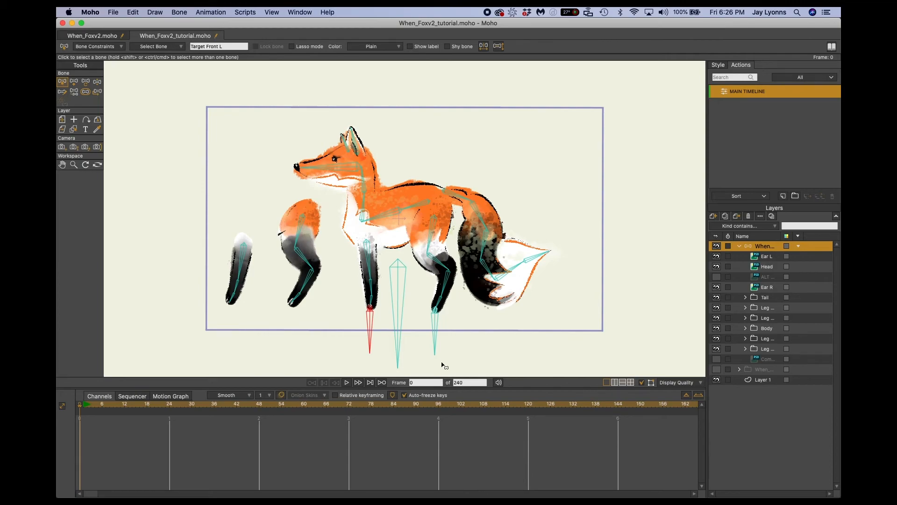
Append a side suffix to the name of the Target Rear bone.
left_click(436, 330)
left_click(228, 47)
left_click(229, 47)
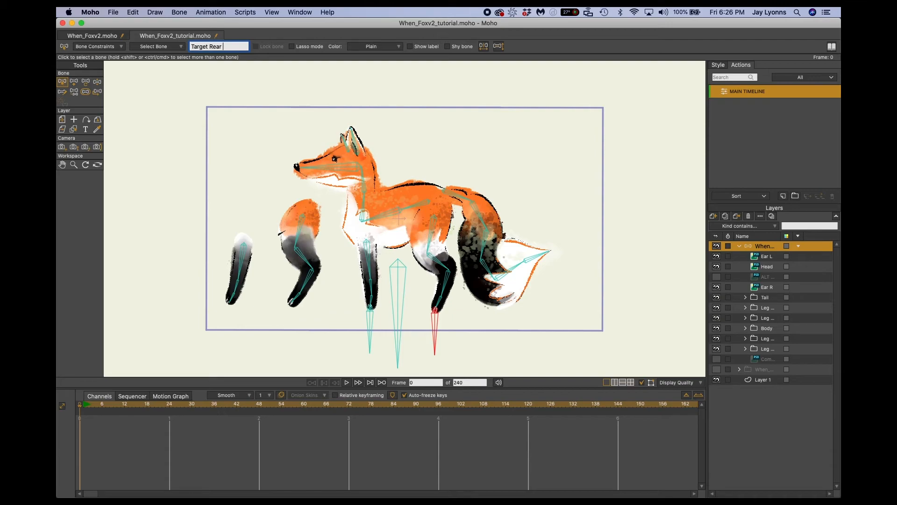
key("Return")
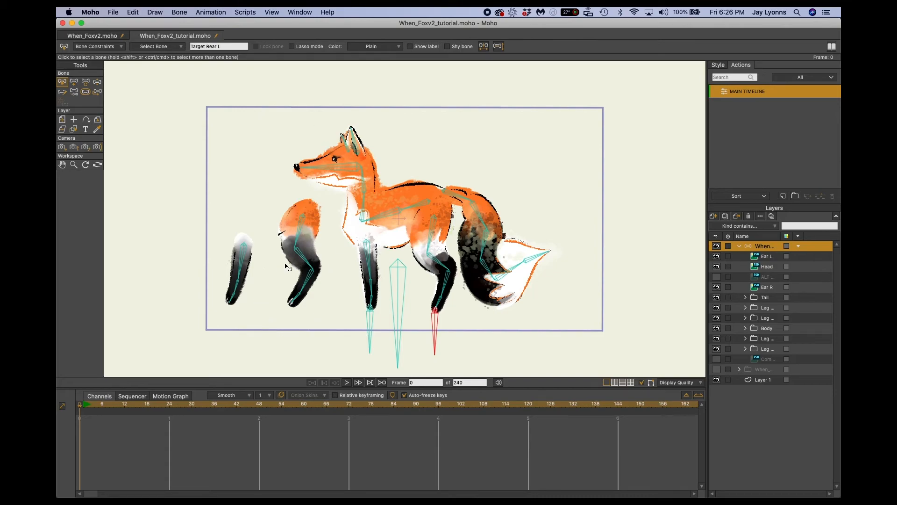
Add two separate, unparented bones pointing straight down from the paws of the detached front and hind legs.
left_click(346, 294)
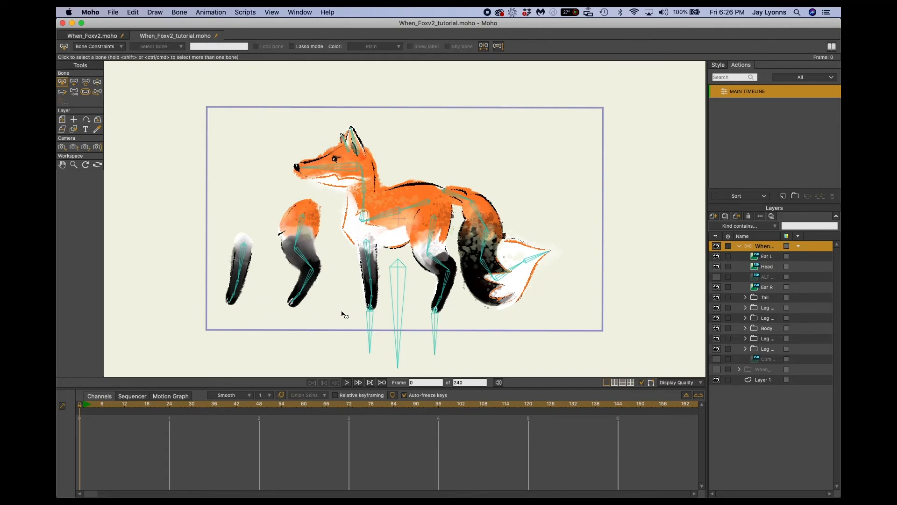
key("a")
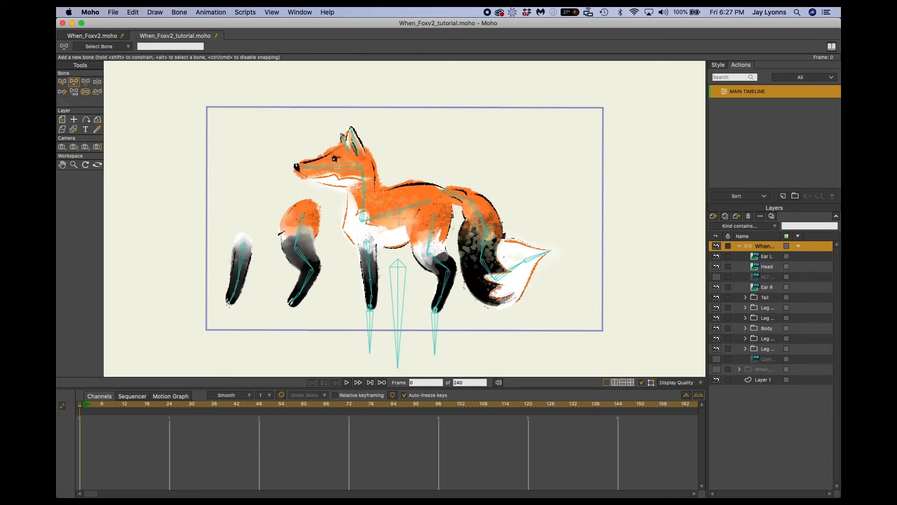
left_click_drag(229, 303, 229, 364)
left_click_drag(229, 361, 229, 353)
key("Return")
left_click_drag(290, 304, 290, 352)
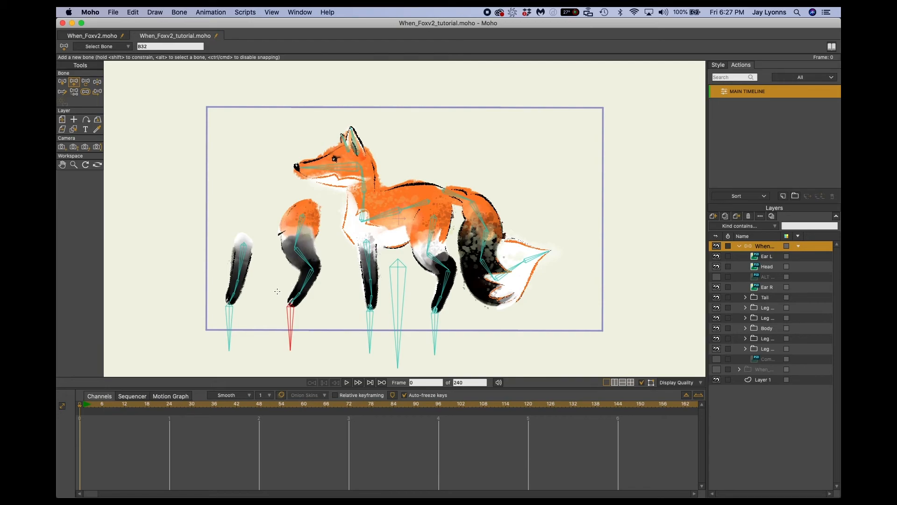
Enable Independent angle for both new target bones below the detached front and hind paws.
left_click(229, 319)
key("super+z")
left_click(229, 322, "alt")
left_click(291, 320, "alt")
key("z")
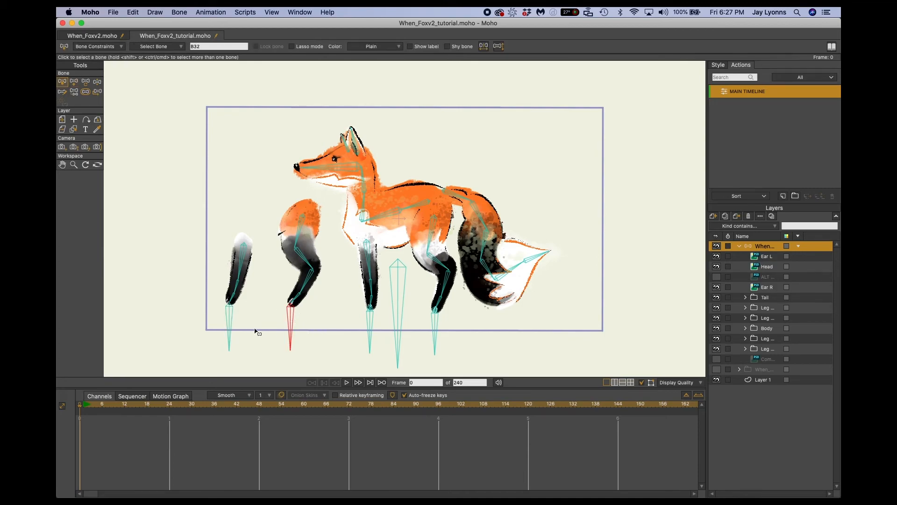
left_click(234, 316, "shift")
left_click(105, 47)
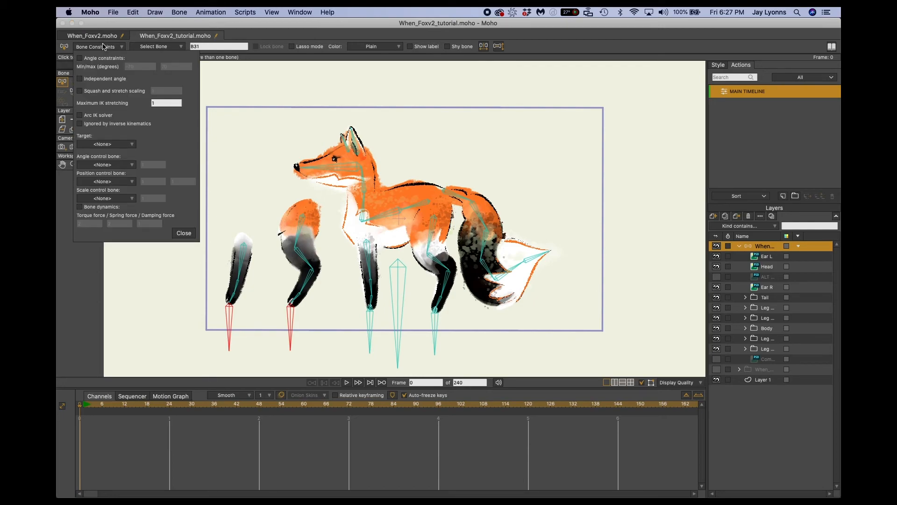
left_click(80, 79)
left_click(184, 233)
Rename the target bone below the detached front paw as Target Front R.
left_click(230, 320)
left_click(229, 321)
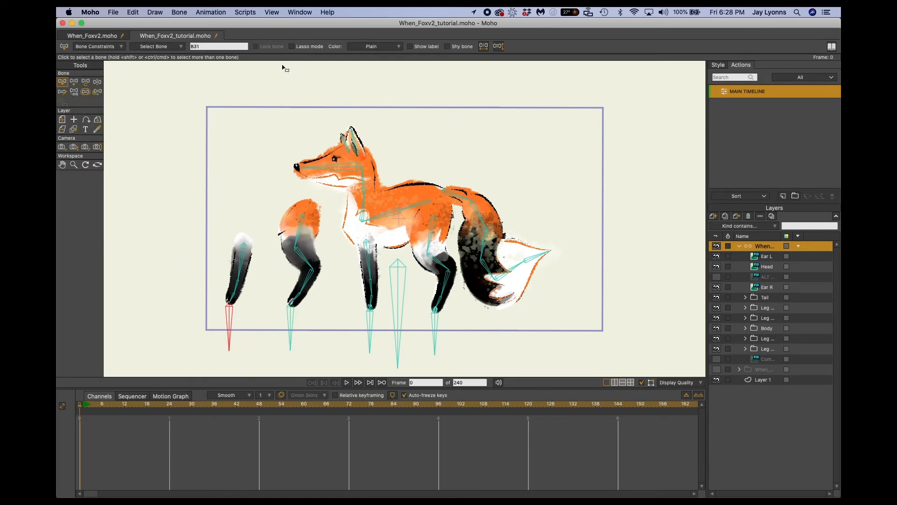
left_click(220, 47)
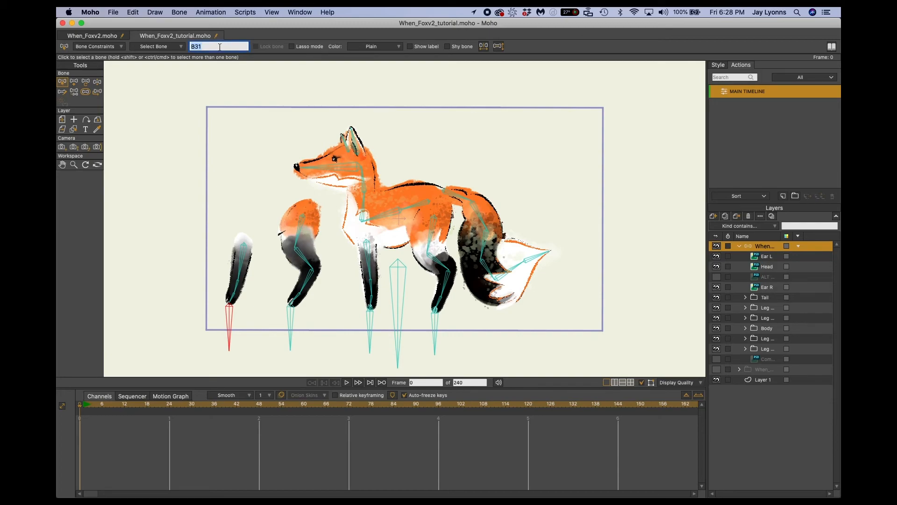
type("Target Bone R")
type("ont")
key("BackSpace")
key("BackSpace")
key("BackSpace")
key("BackSpace")
key("BackSpace")
double_click(216, 47)
type("Front")
key("Return")
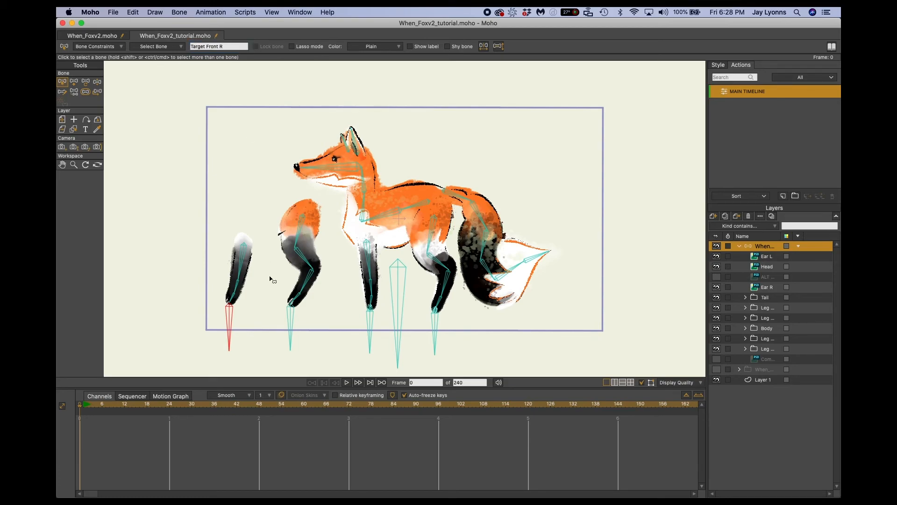
Rename the target bone below the detached hind paw as Target Rear R.
left_click(289, 315)
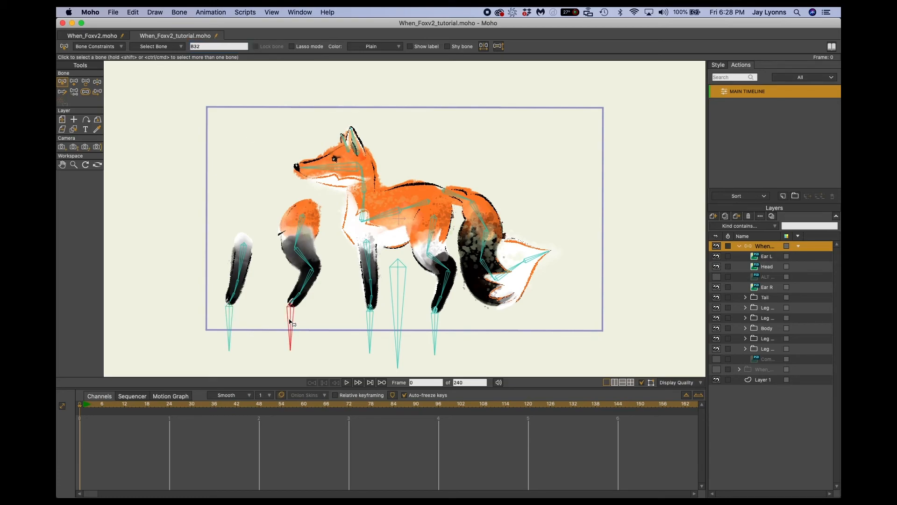
left_click(208, 47)
type("Target Rear R")
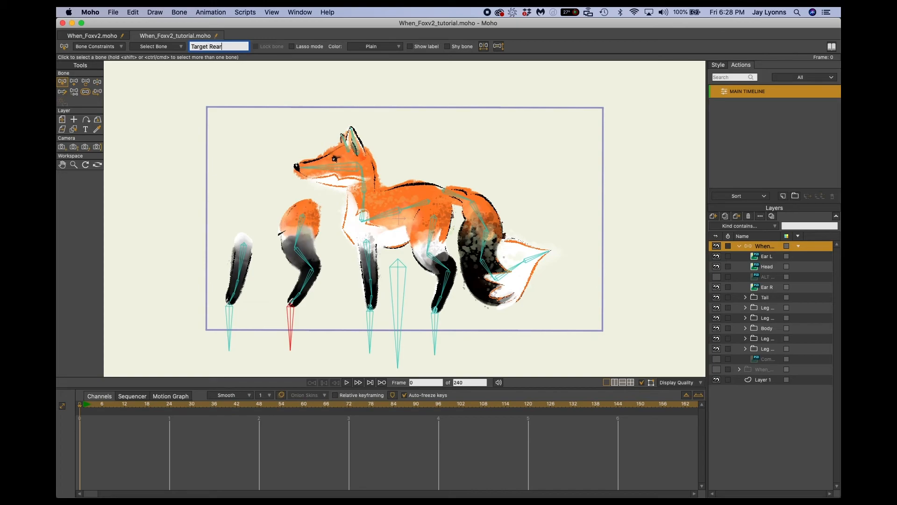
key("Return")
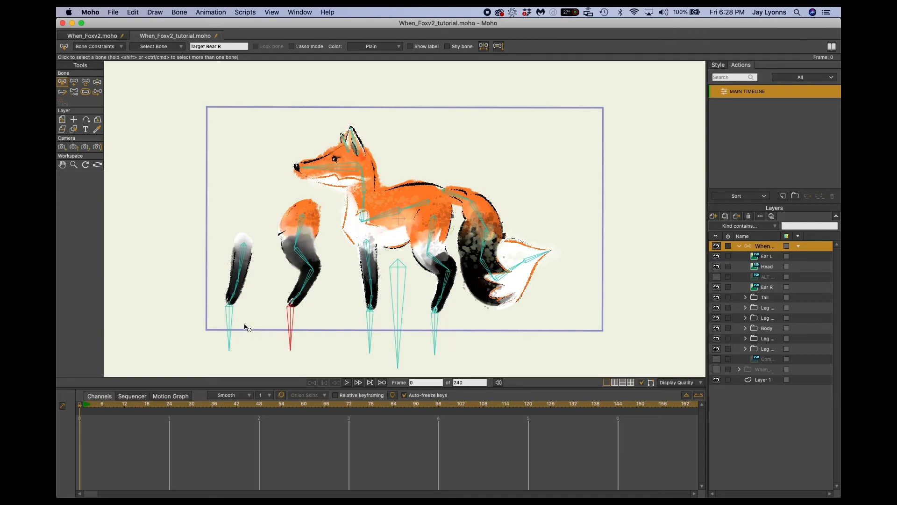
Rename the paw bone of the detached front leg as Paw Front R.
left_click(233, 296)
double_click(218, 47)
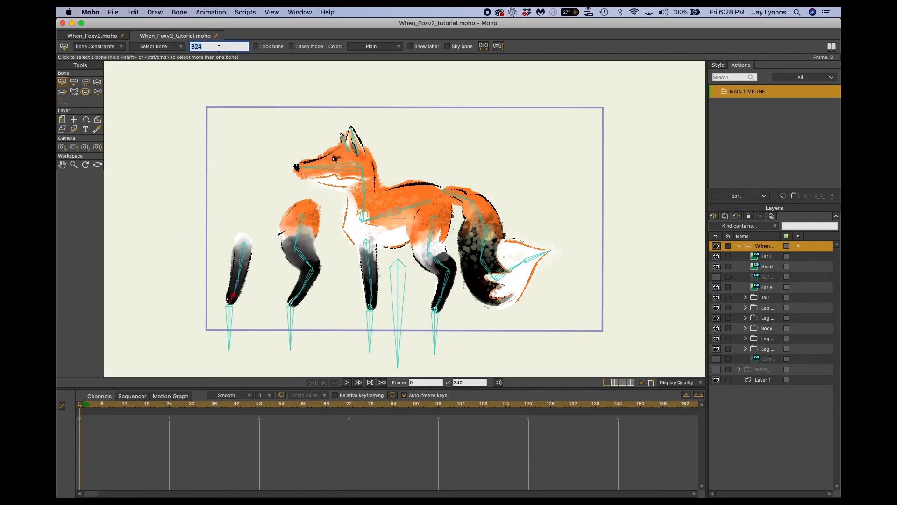
type("Paw R")
key("Return")
Rename the paw bone of the detached hind leg as Rear Paw R.
left_click(296, 301)
double_click(205, 46)
type("Re")
key("Return")
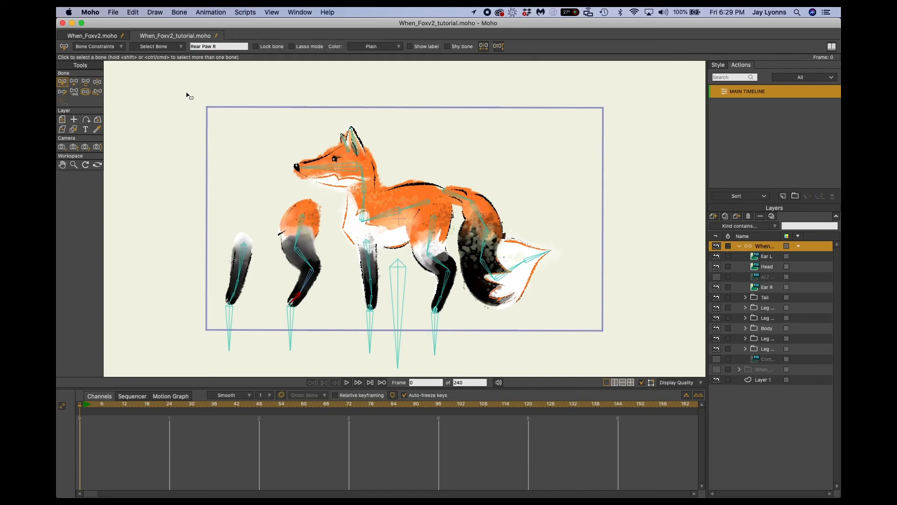
Set Target Rear R as the target of the Rear Paw R bone.
left_click(105, 47)
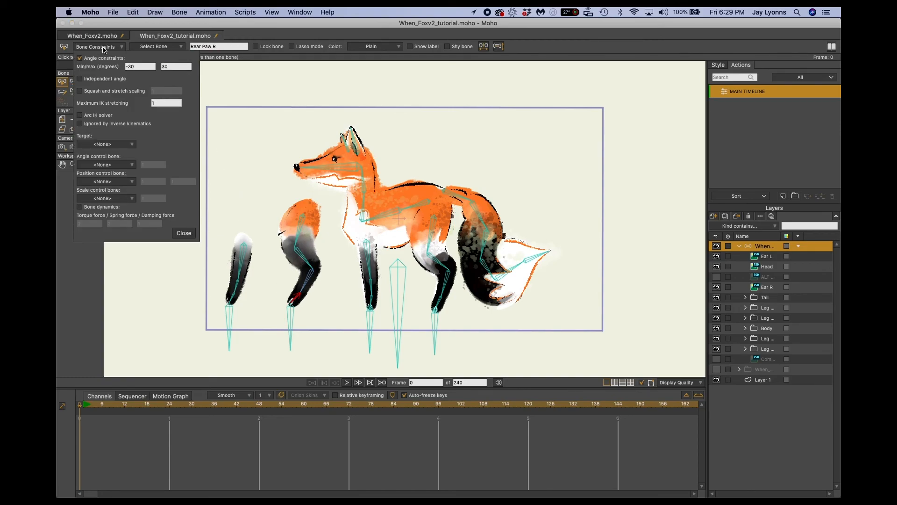
left_click(114, 145)
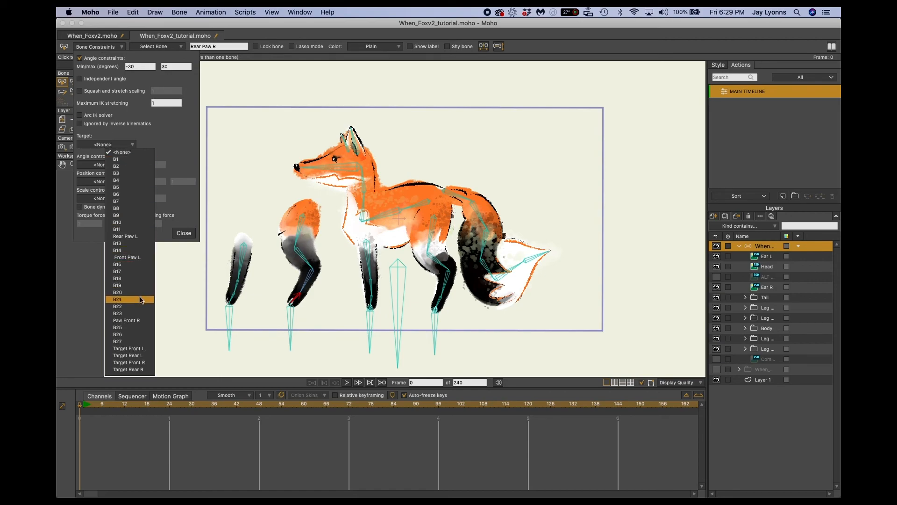
left_click(129, 370)
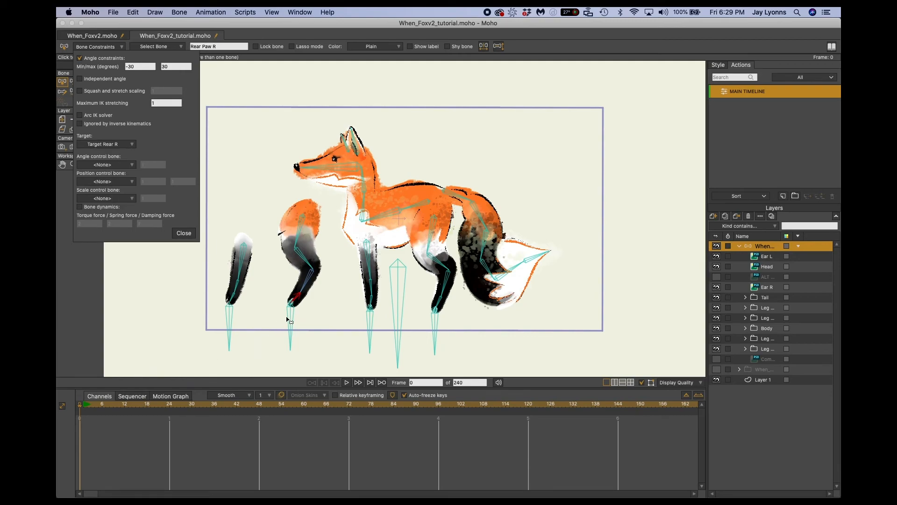
Set Target Front R as the target of the Paw Front R bone.
left_click(233, 298)
left_click(233, 300)
left_click(101, 144)
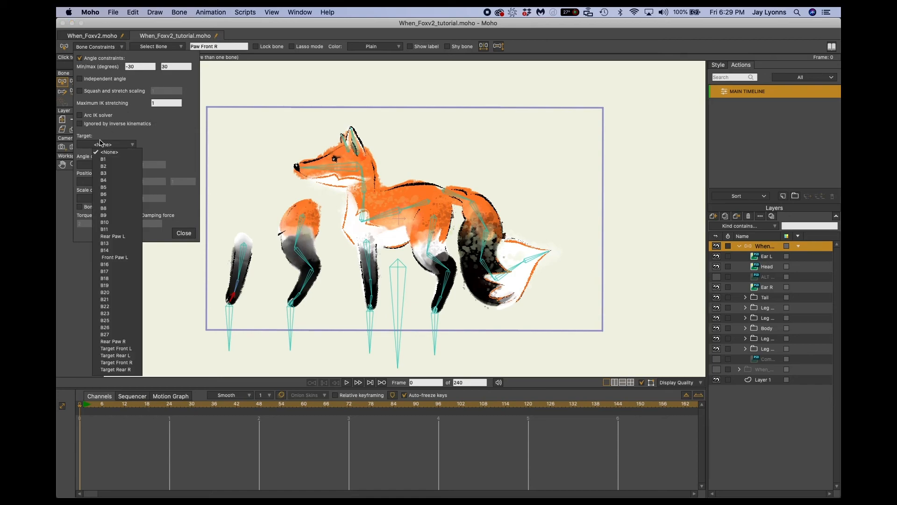
left_click(120, 362)
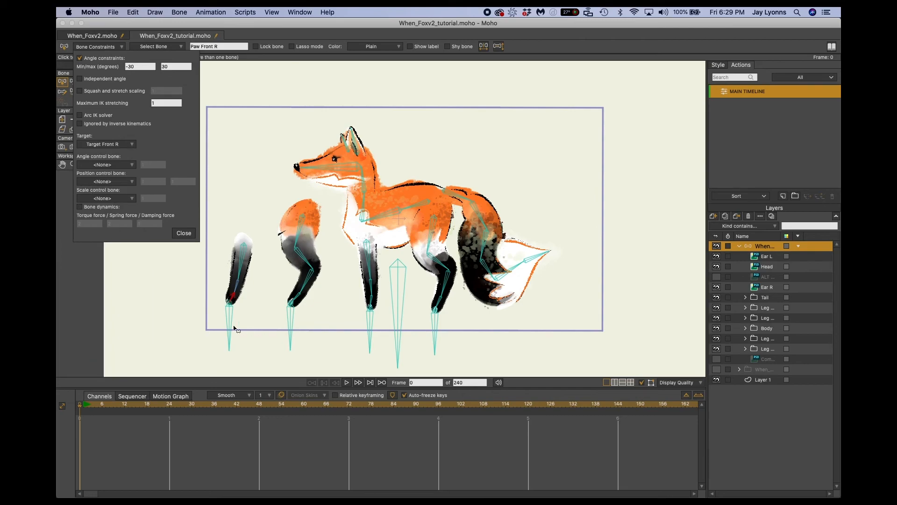
left_click(184, 232)
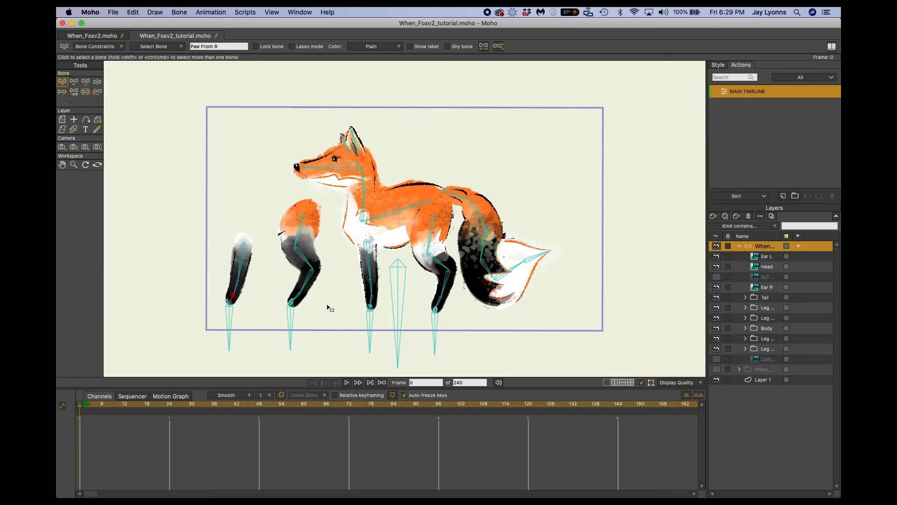
Offset Target Rear R by about 1.95 and Target Front R by about 1.84 horizontally, under the assembled legs.
key("z")
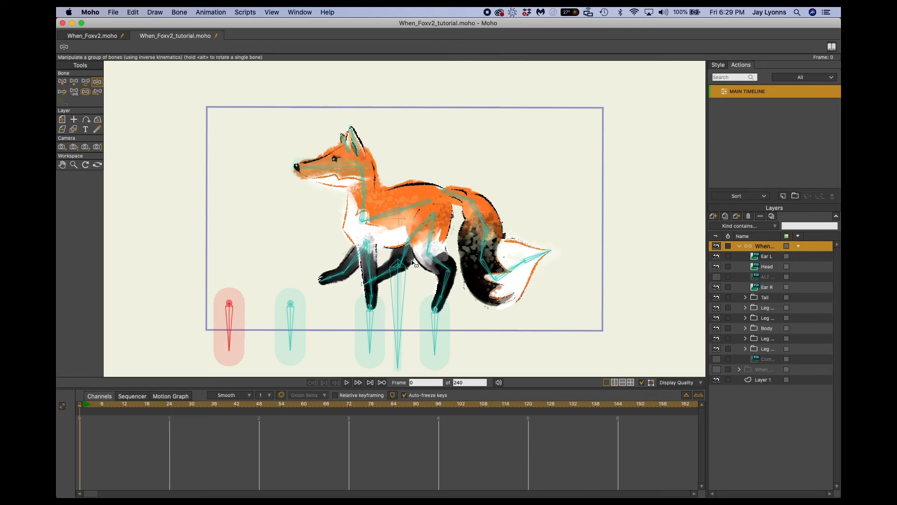
left_click(290, 324)
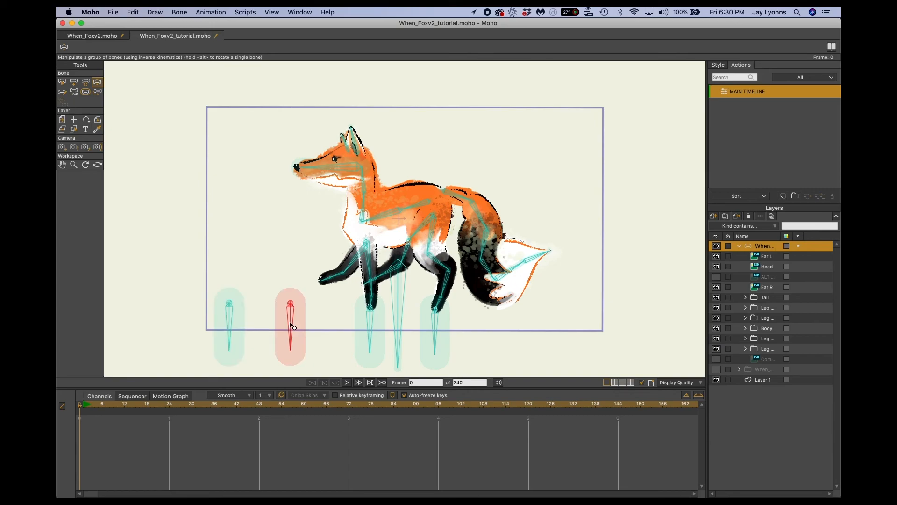
left_click(97, 92)
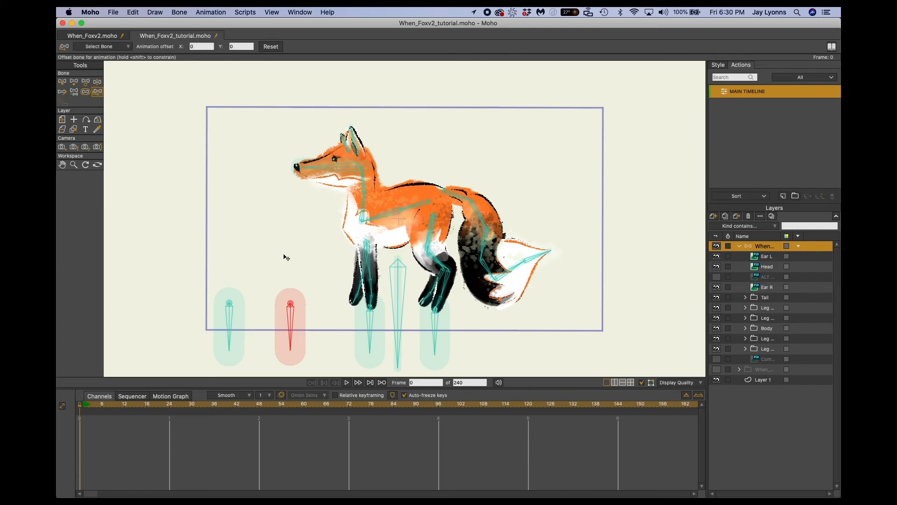
left_click_drag(295, 327, 422, 329)
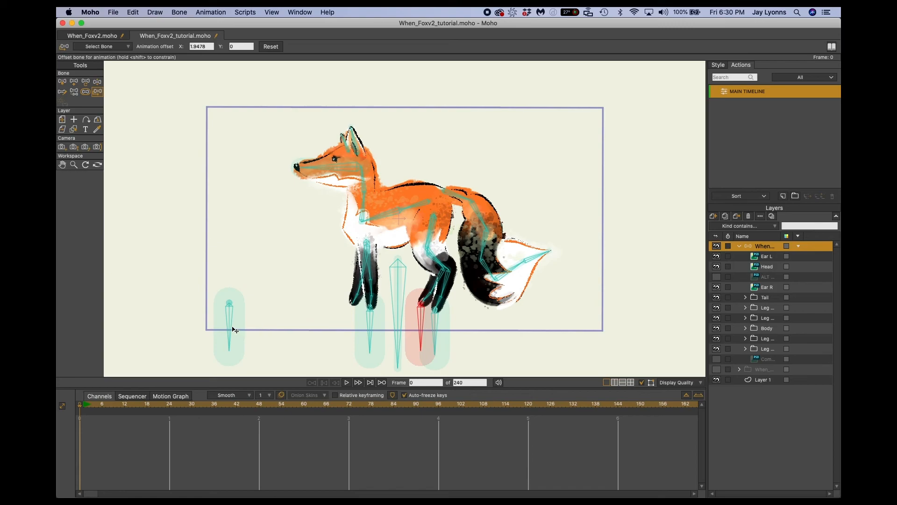
left_click_drag(232, 327, 353, 327)
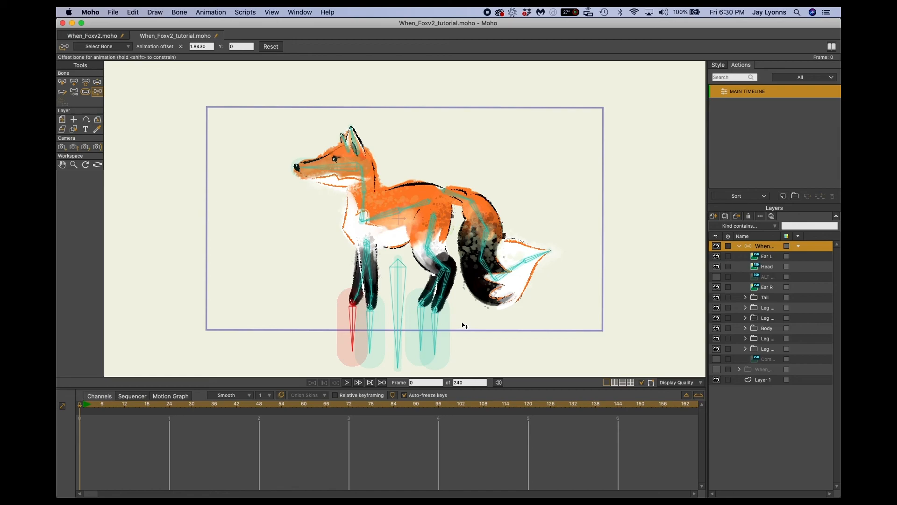
Test the front target bone by moving it, and undo back to before the target bone offsets.
key("z")
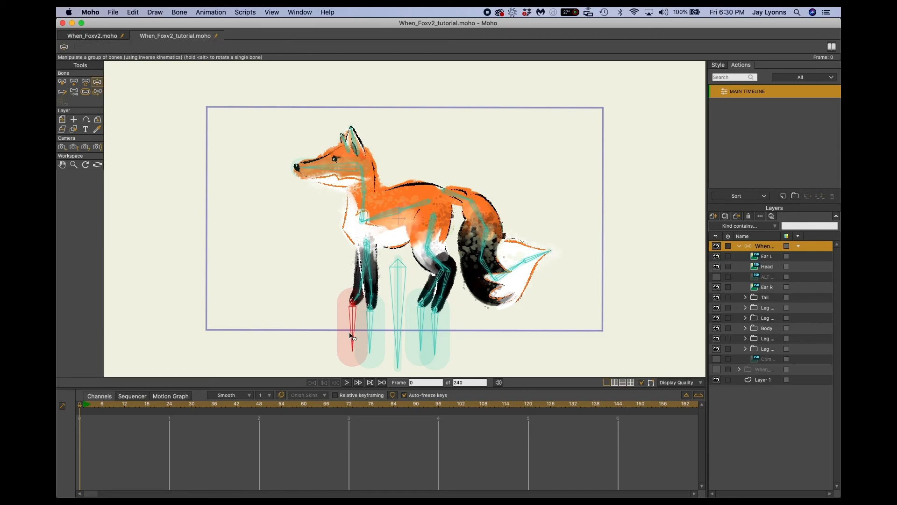
left_click_drag(355, 332, 414, 327)
left_click(428, 327)
key("super+z")
key("super+z")
key("super+z")
key("super+z")
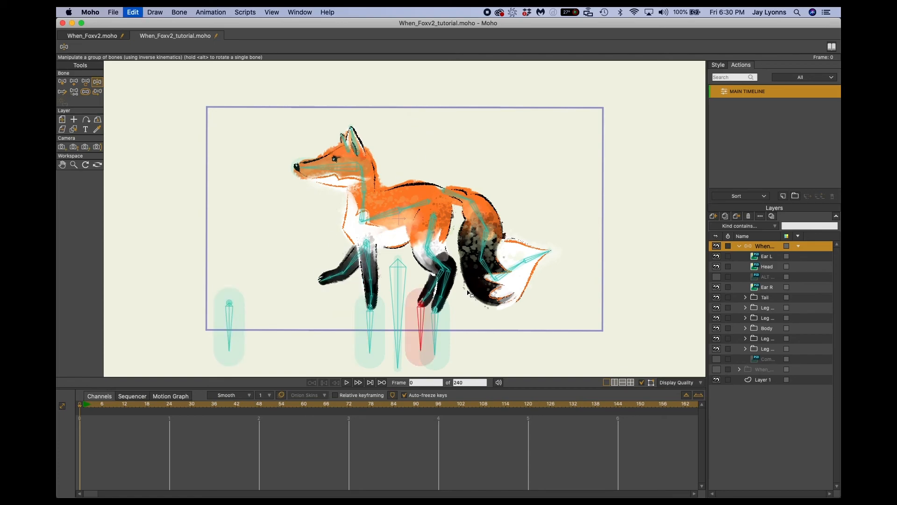
key("super+z")
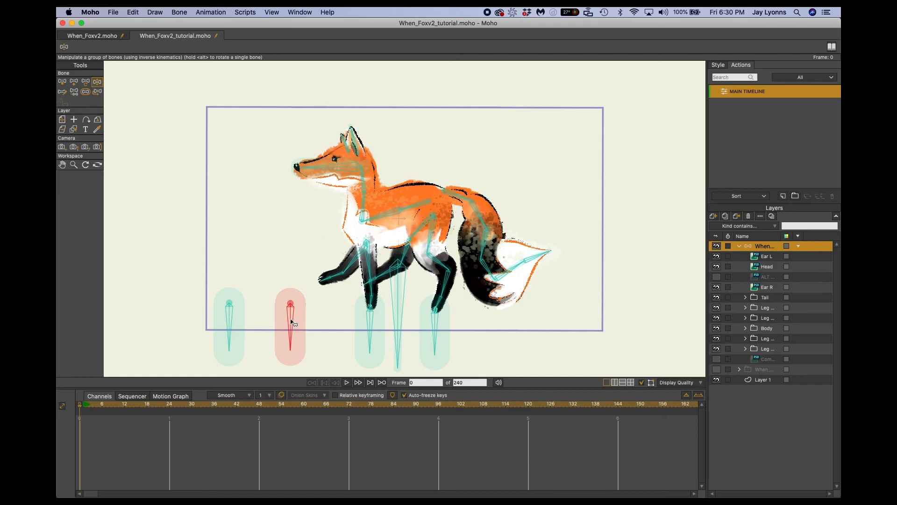
Reapply the horizontal animation offsets, about 1.95 for Target Rear R and about 1.84 for Target Front R.
left_click(97, 93)
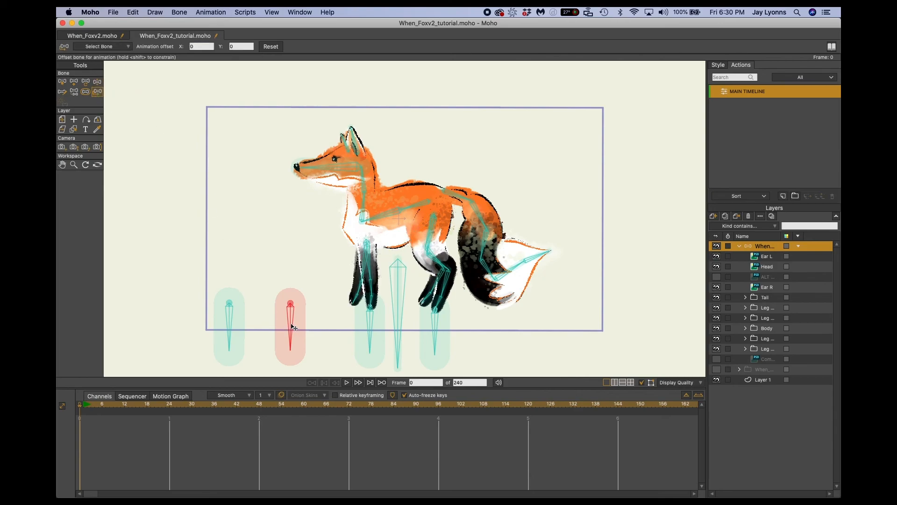
left_click_drag(291, 326, 422, 331)
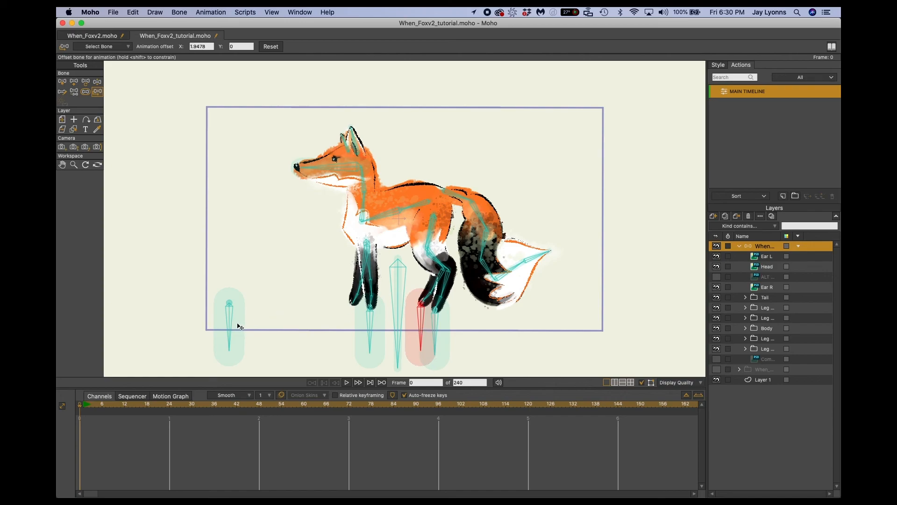
left_click_drag(231, 321, 354, 326)
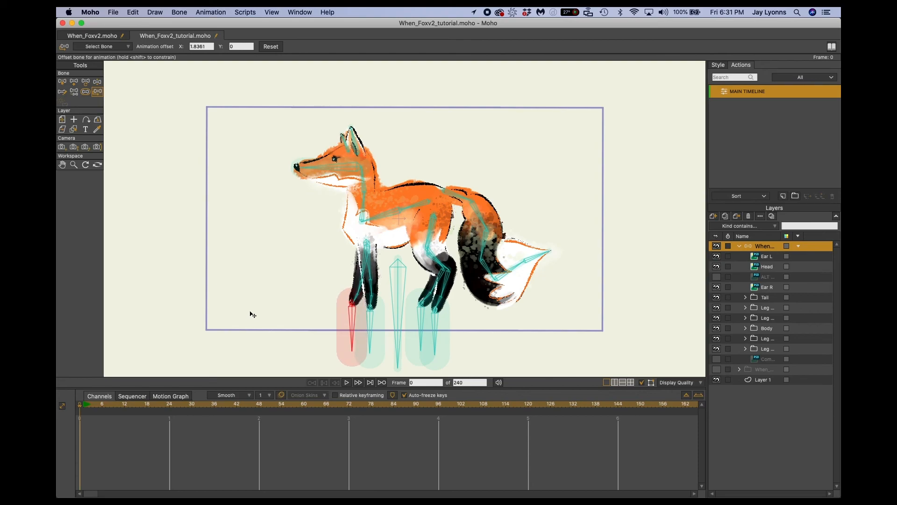
Test the front and rear target bones by moving them one at a time, undoing each pose.
key("z")
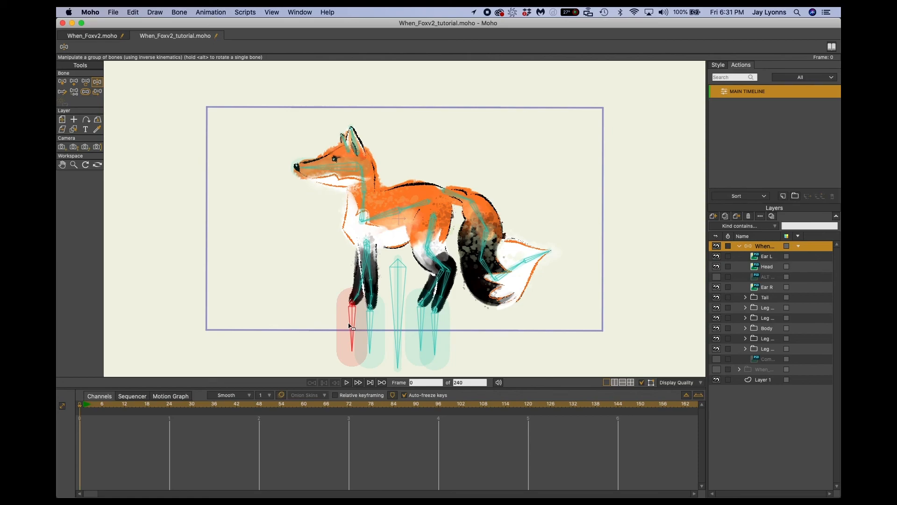
left_click_drag(353, 323, 261, 301)
key("super+z")
left_click_drag(367, 326, 486, 290)
key("super+z")
left_click_drag(423, 328, 497, 317)
key("super+z")
Test the rig by moving the body bone and the root bone below it, undoing each pose.
key("b")
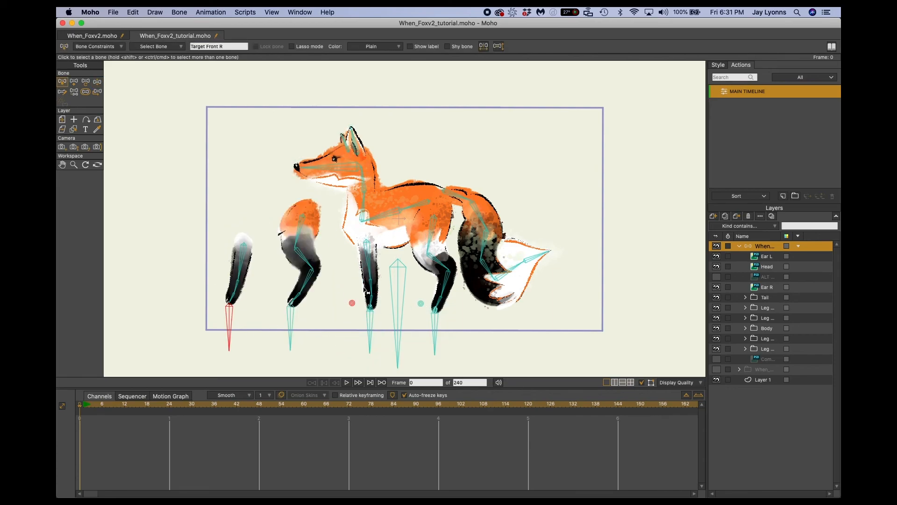
key("z")
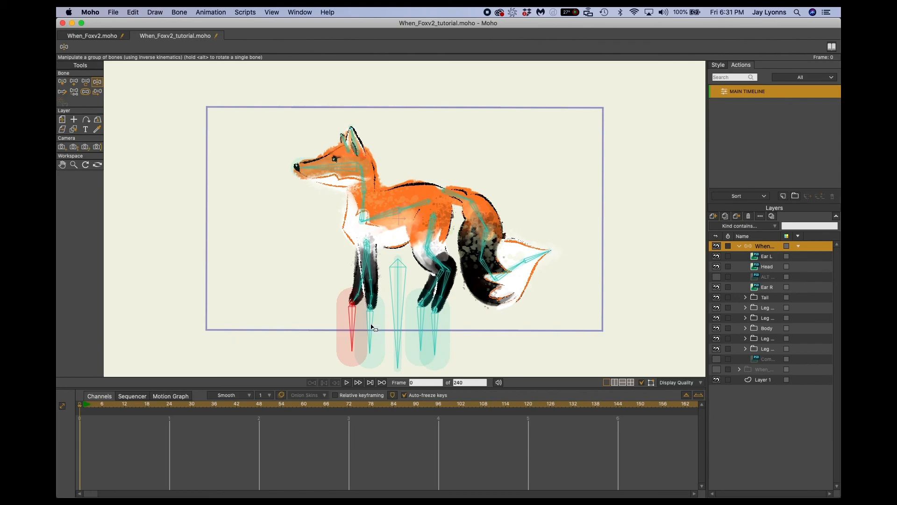
left_click_drag(414, 228, 413, 228)
key("super+z")
left_click_drag(396, 283, 460, 284)
key("super+z")
Test how the legs follow their target bones by shifting the targets sideways, and undo all the poses.
left_click_drag(353, 333, 316, 335)
key("super+z")
left_click_drag(371, 336, 310, 338)
key("super+z")
left_click_drag(421, 337, 484, 335)
key("super+z")
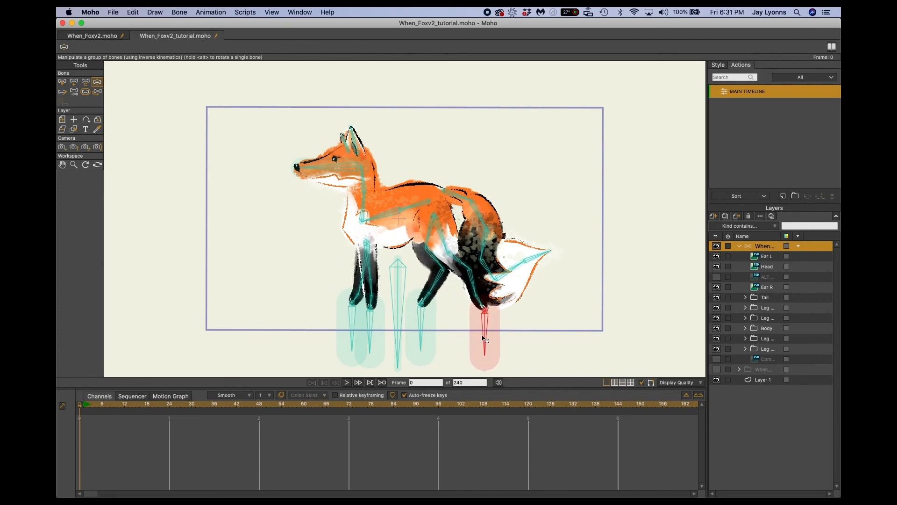
key("super+z")
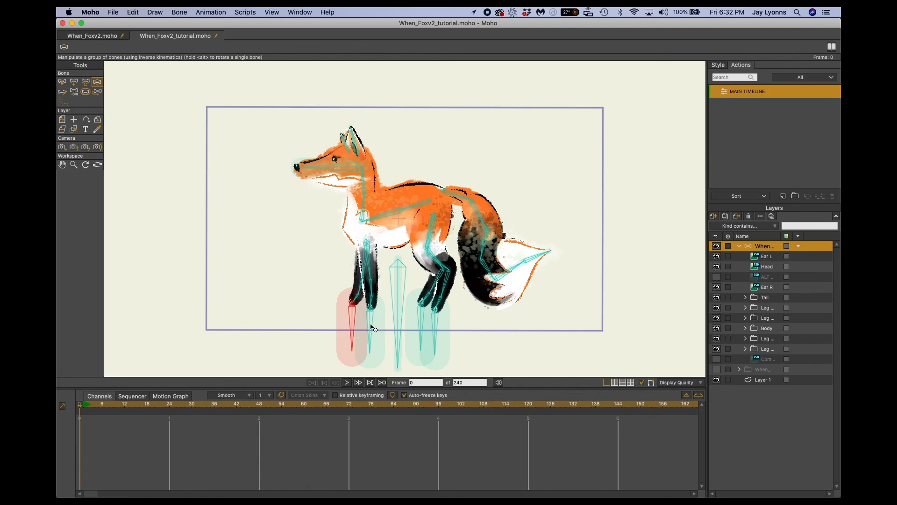
Set the bone strength of all four paw target bones to 0.
key("b")
left_click(289, 325, "shift")
left_click(369, 334, "shift")
left_click(435, 331, "shift")
key("s")
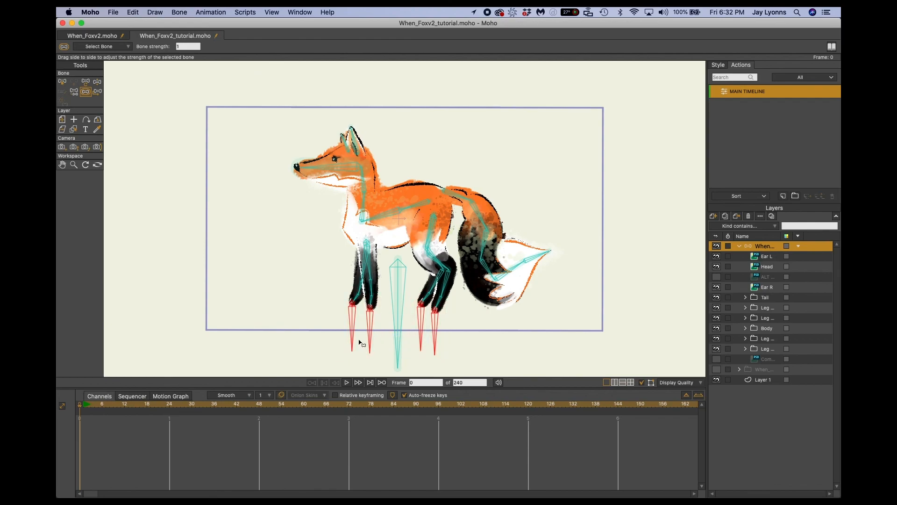
left_click_drag(313, 340, 311, 342)
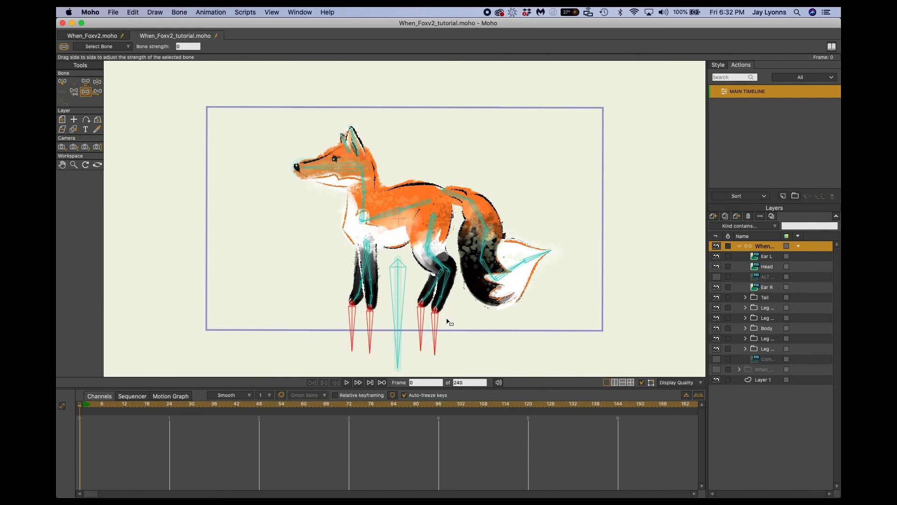